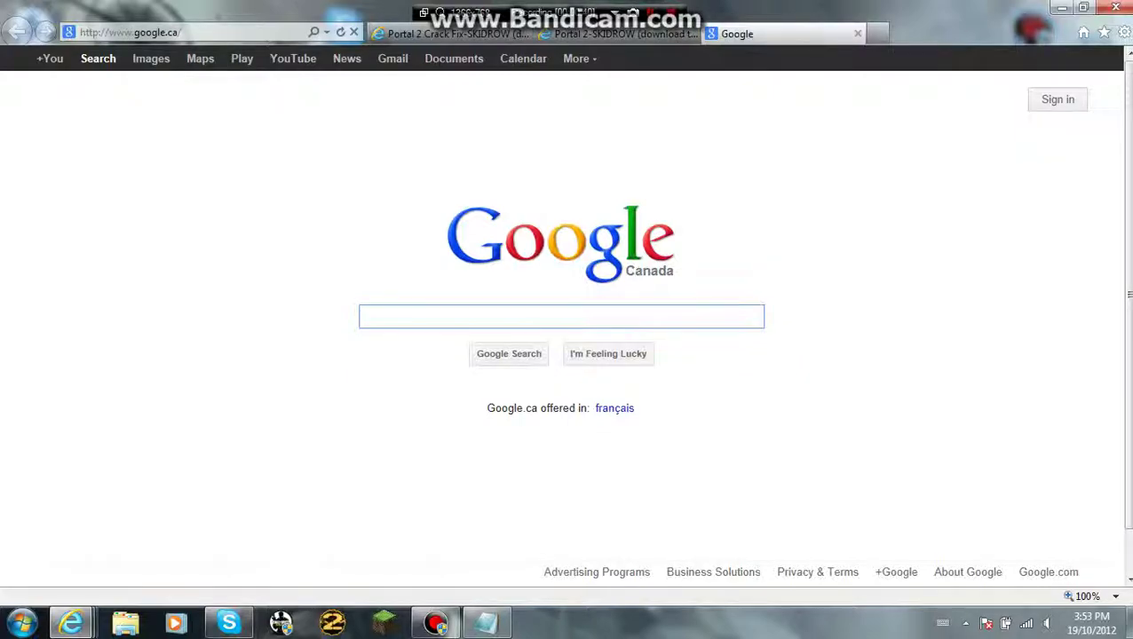
Search Google for "daemon tools lite download", view the DAEMON Tools downloads page, and close it.
type("aemon")
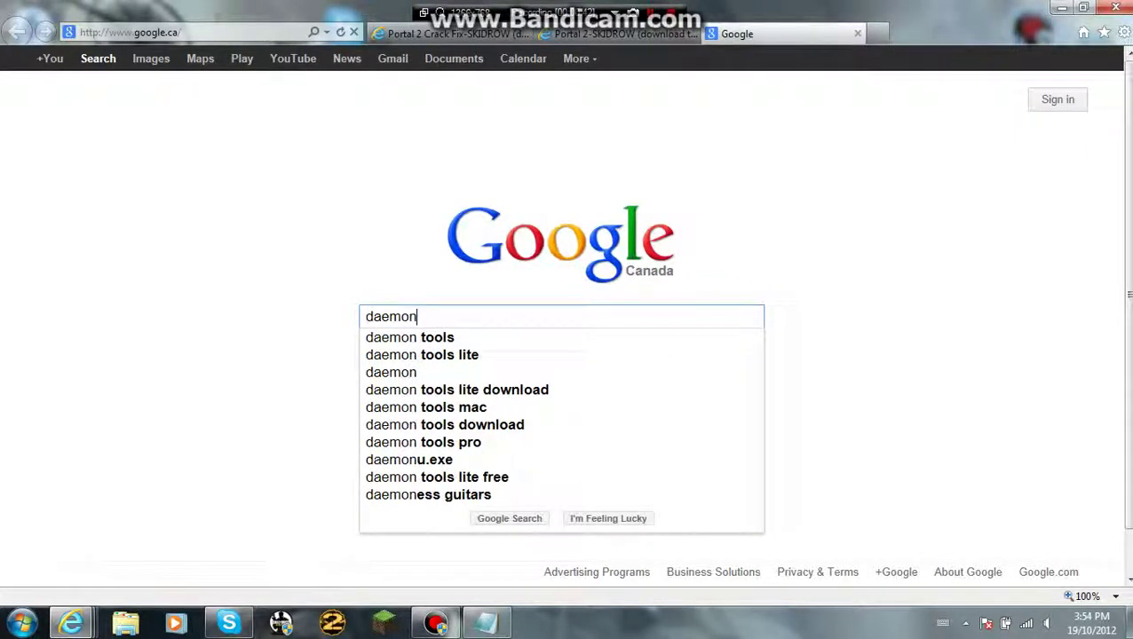
type(" t")
key("Up")
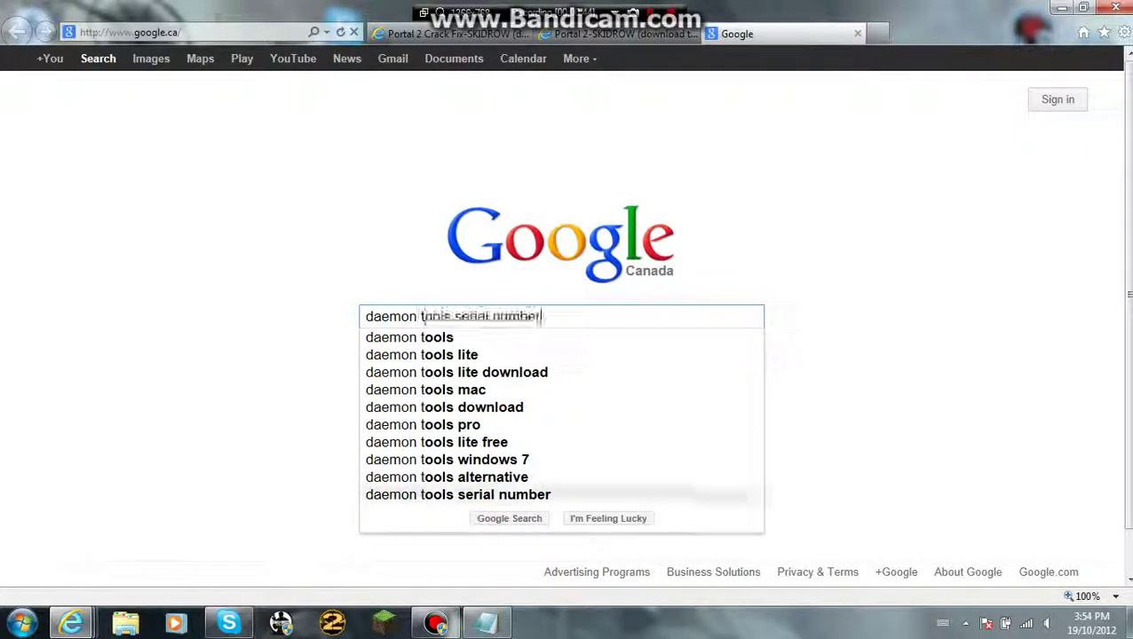
key("Down")
key("Down")
key("Down")
key("Down")
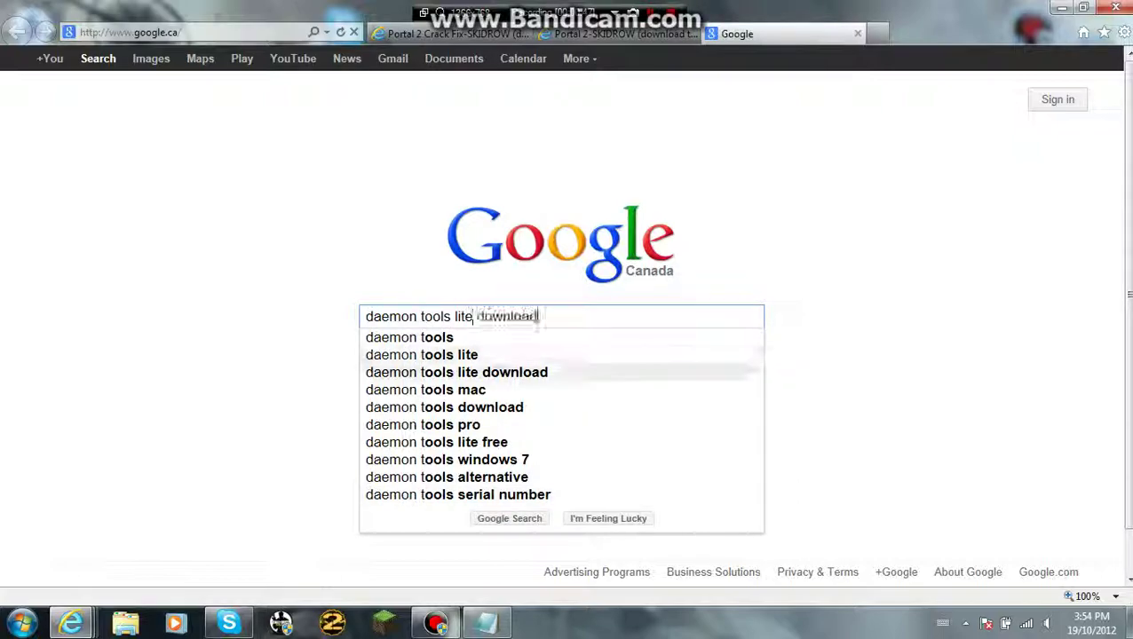
key("Return")
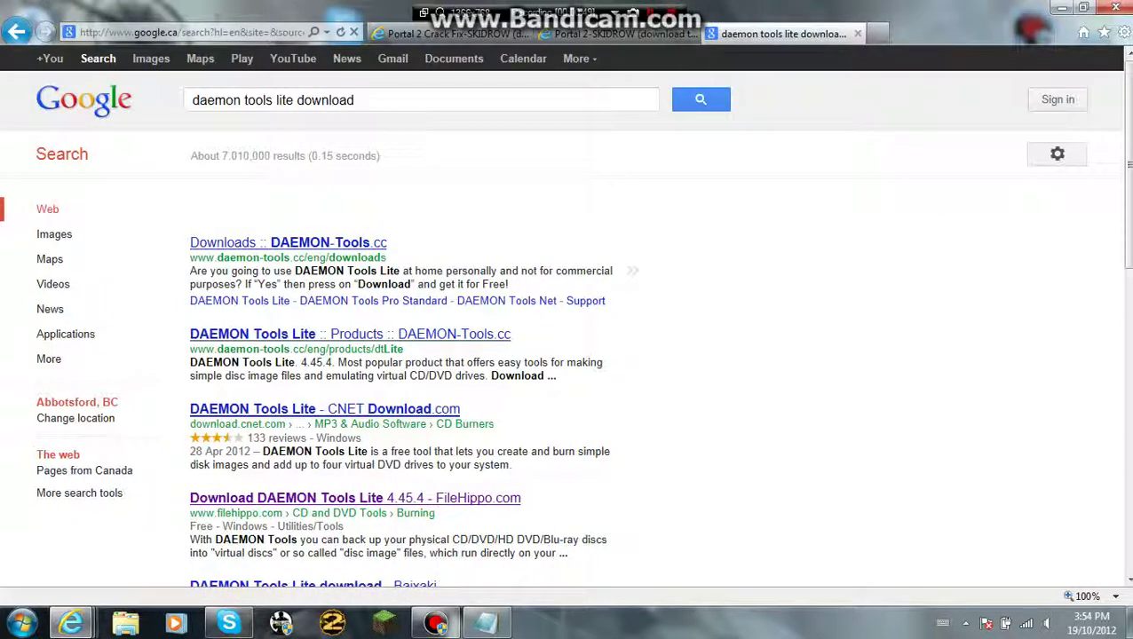
key("Return")
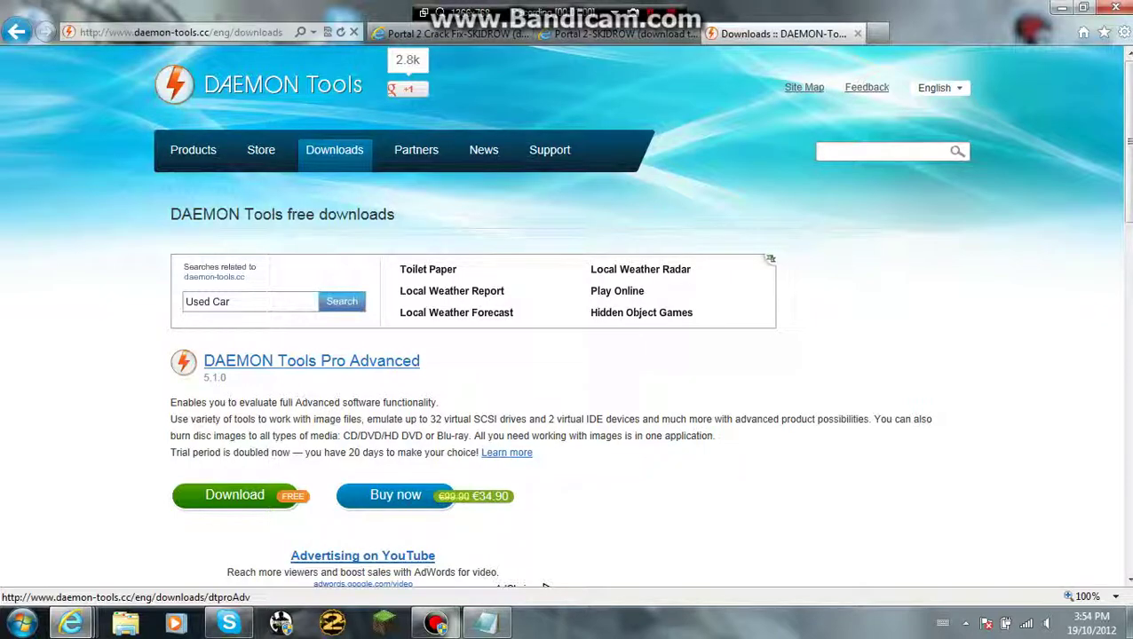
left_click(857, 34)
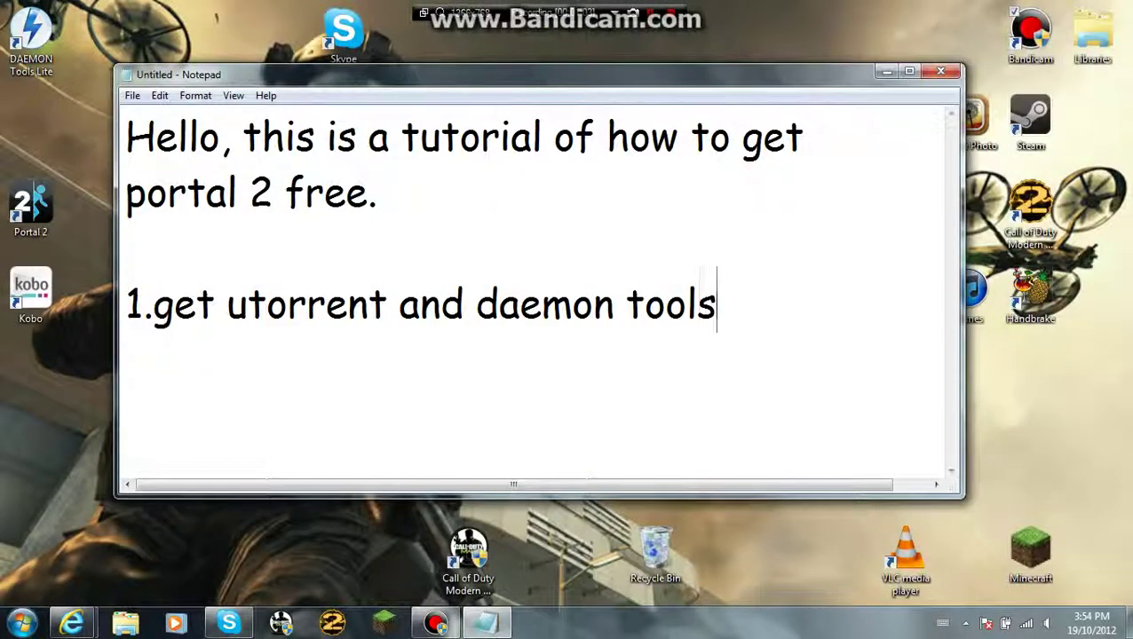
Switch to Notepad and add the line "2.get the torrents" below the first instruction.
type("2")
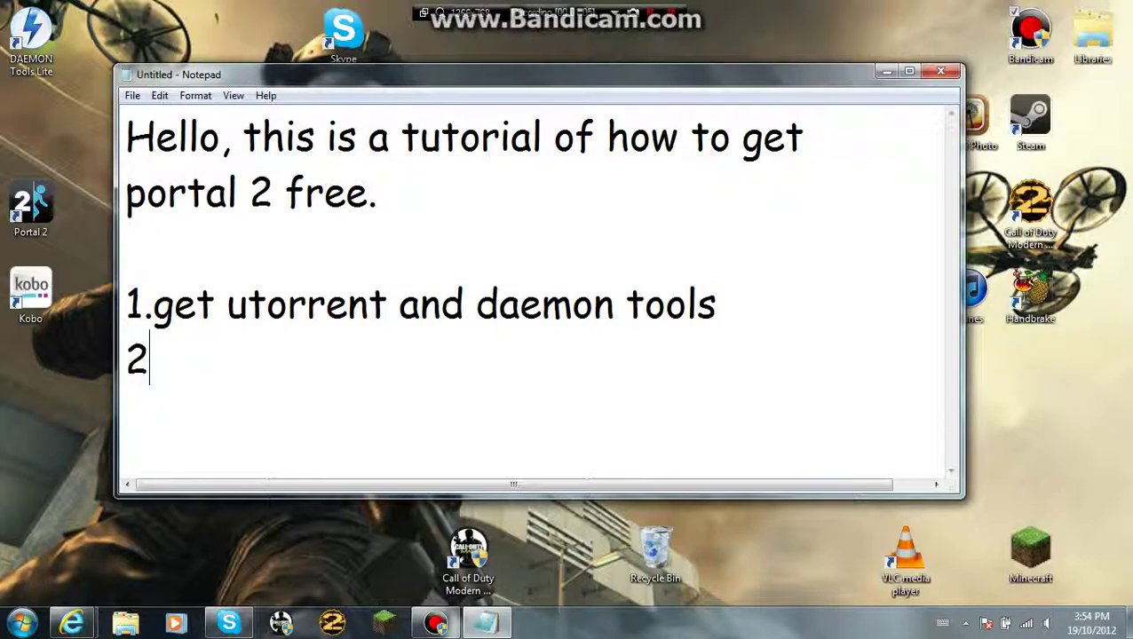
type(". get")
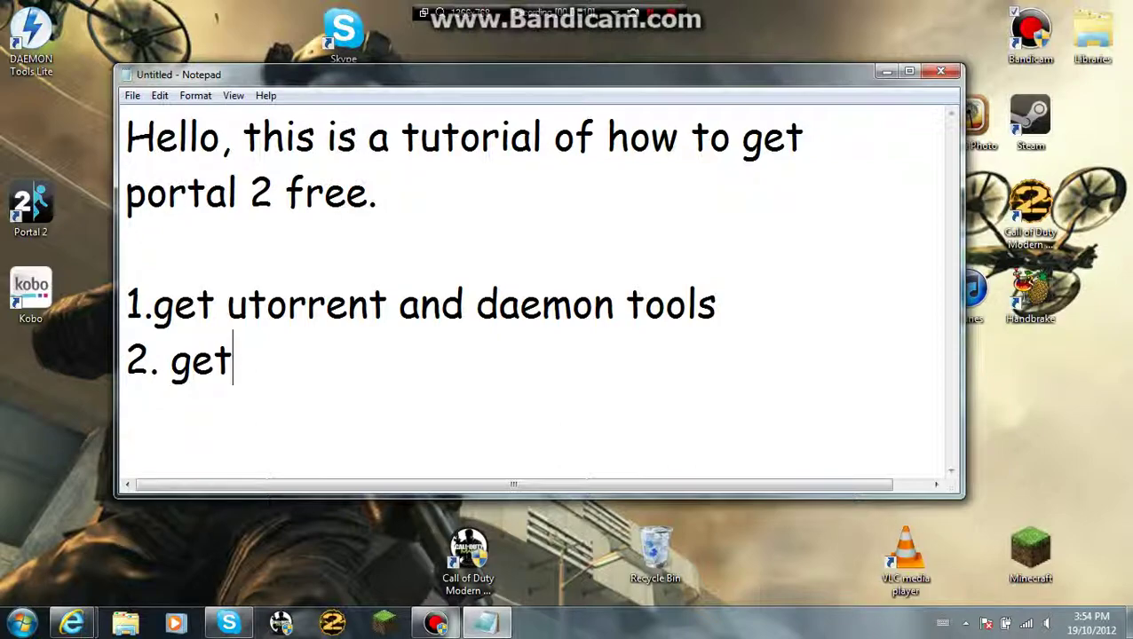
key("BackSpace")
key("Right")
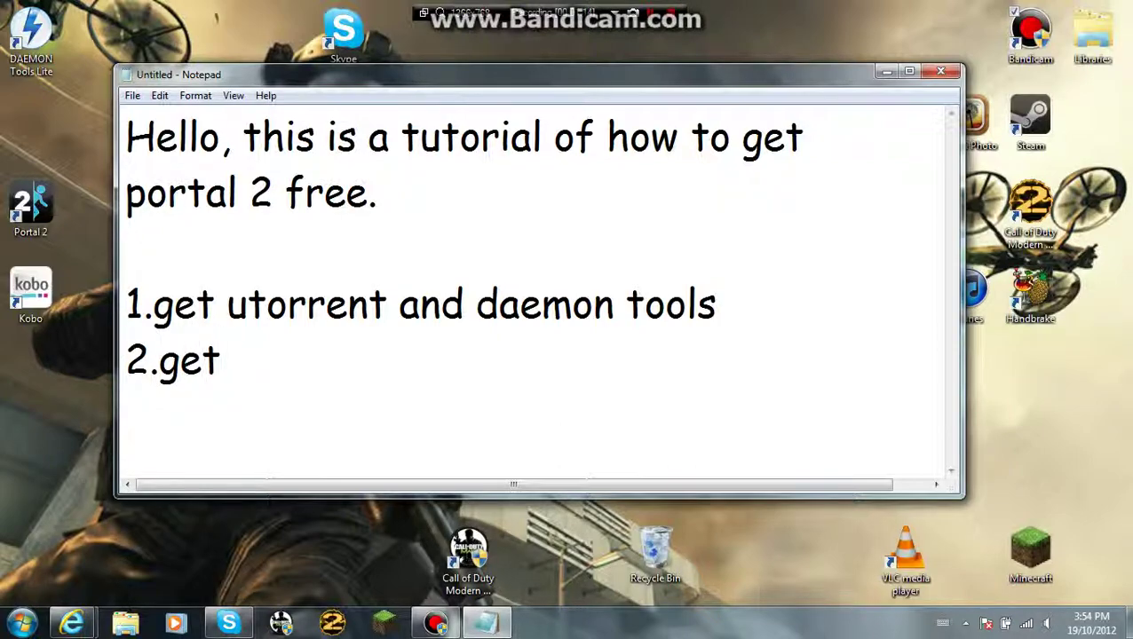
type("the t")
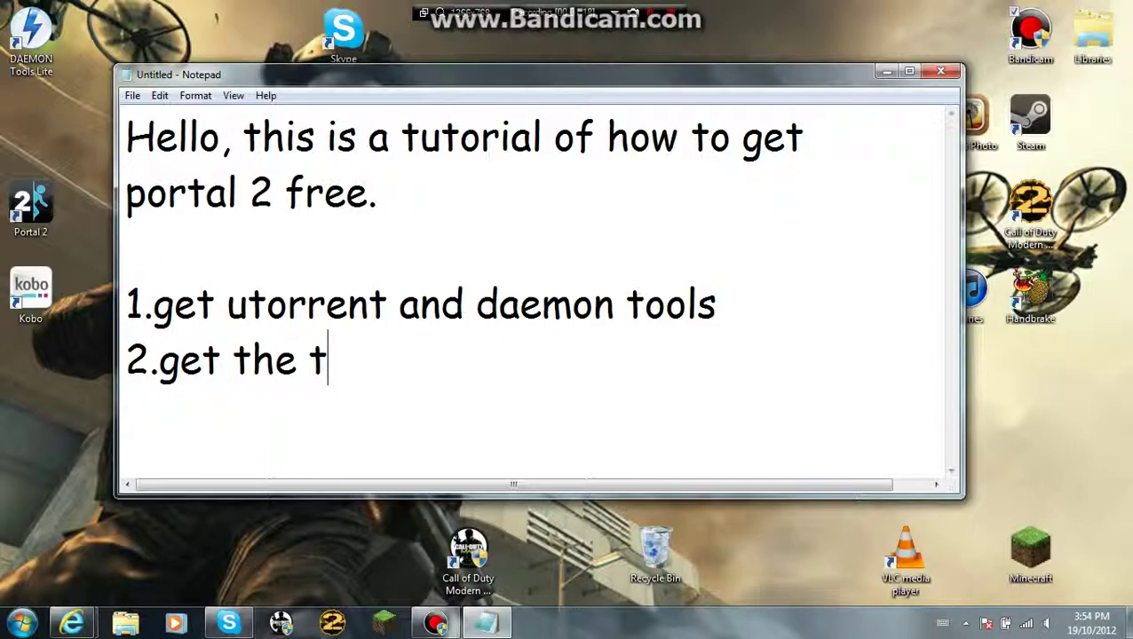
type("orrents")
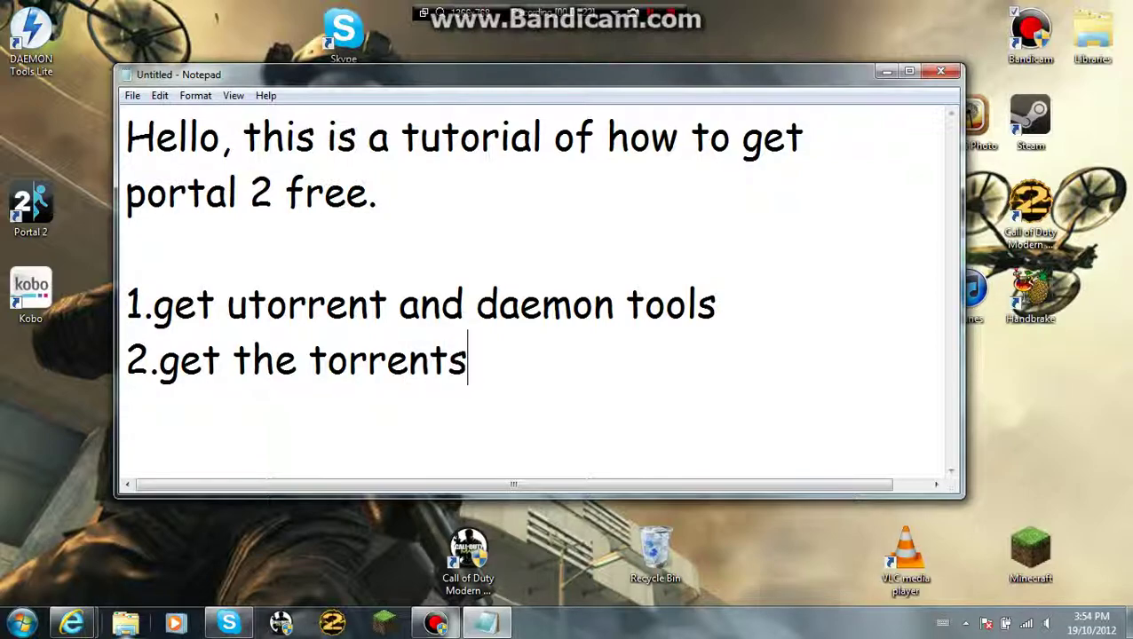
Switch to the browser, send the Portal 2-SKIDROW torrent to µTorrent, and decline loading its trackers.
mouse_move(72, 624)
left_click(286, 532)
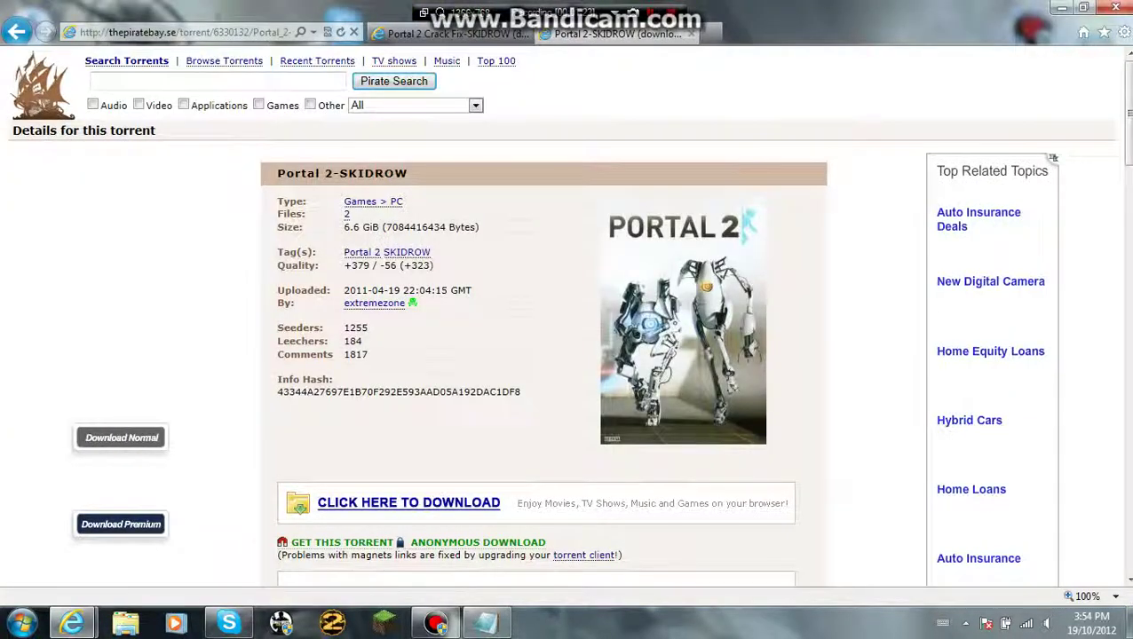
scroll(140, 355, "down", 2)
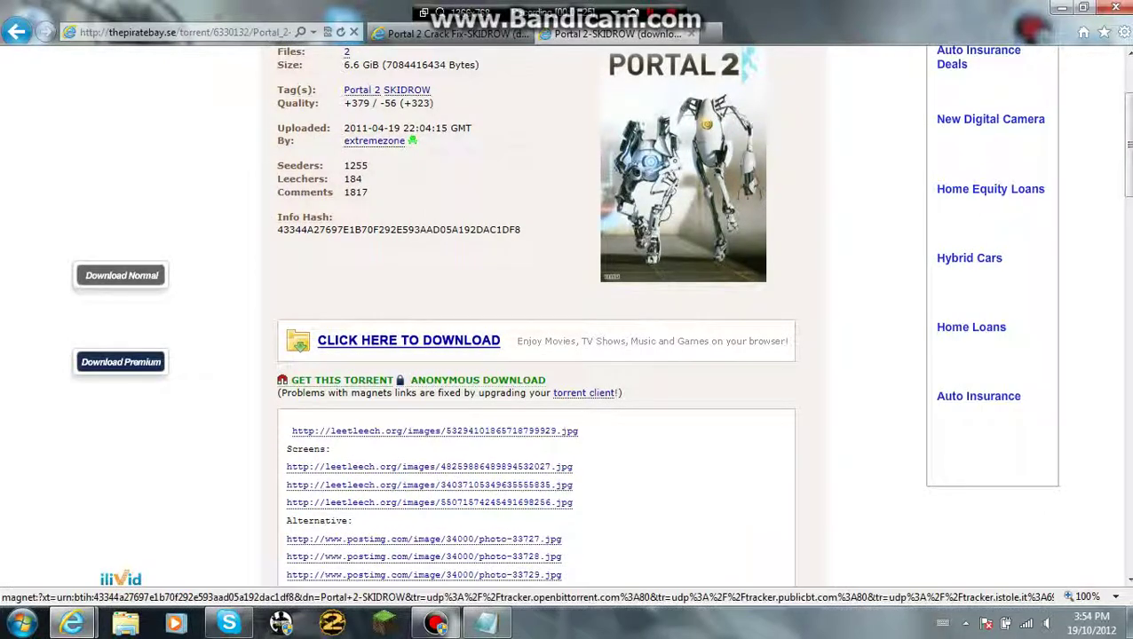
left_click(328, 380)
left_click(602, 341)
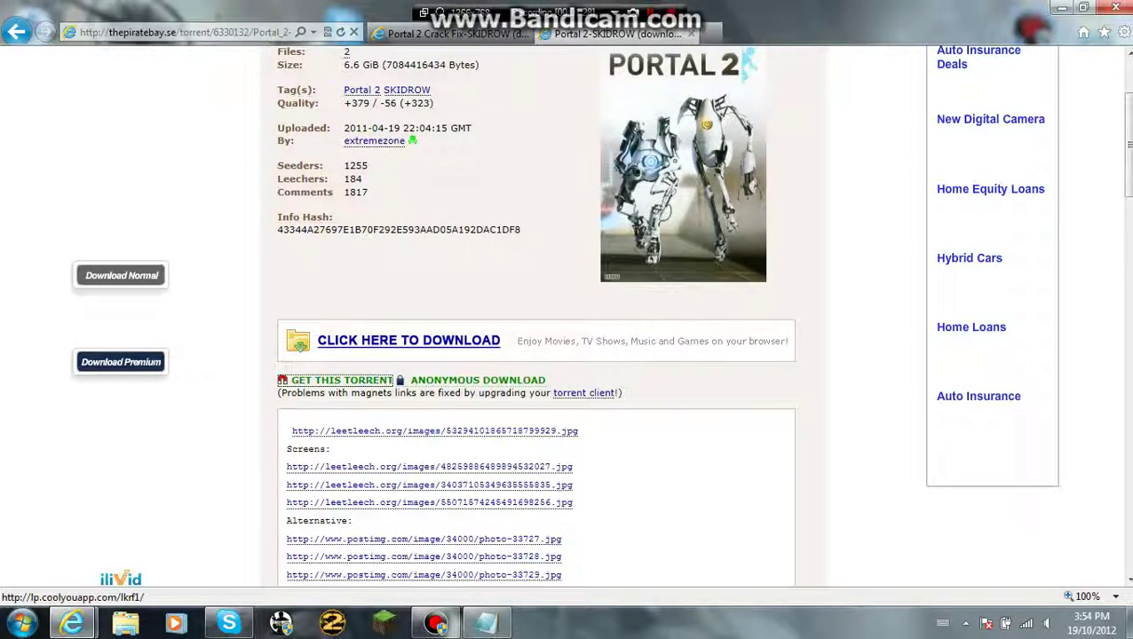
left_click(648, 384)
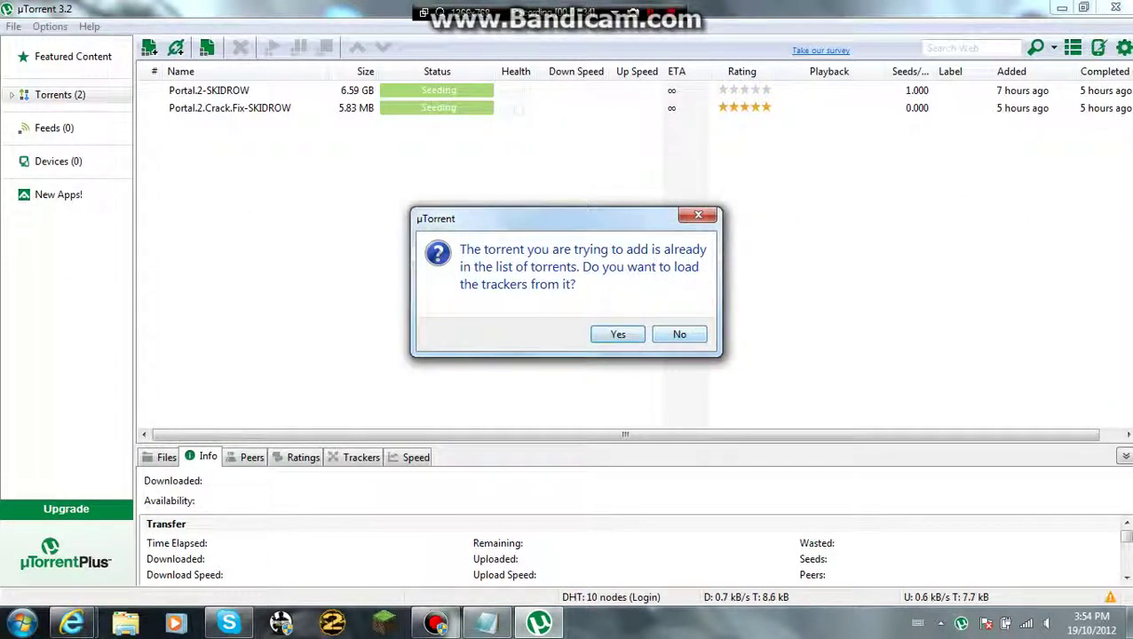
left_click(679, 335)
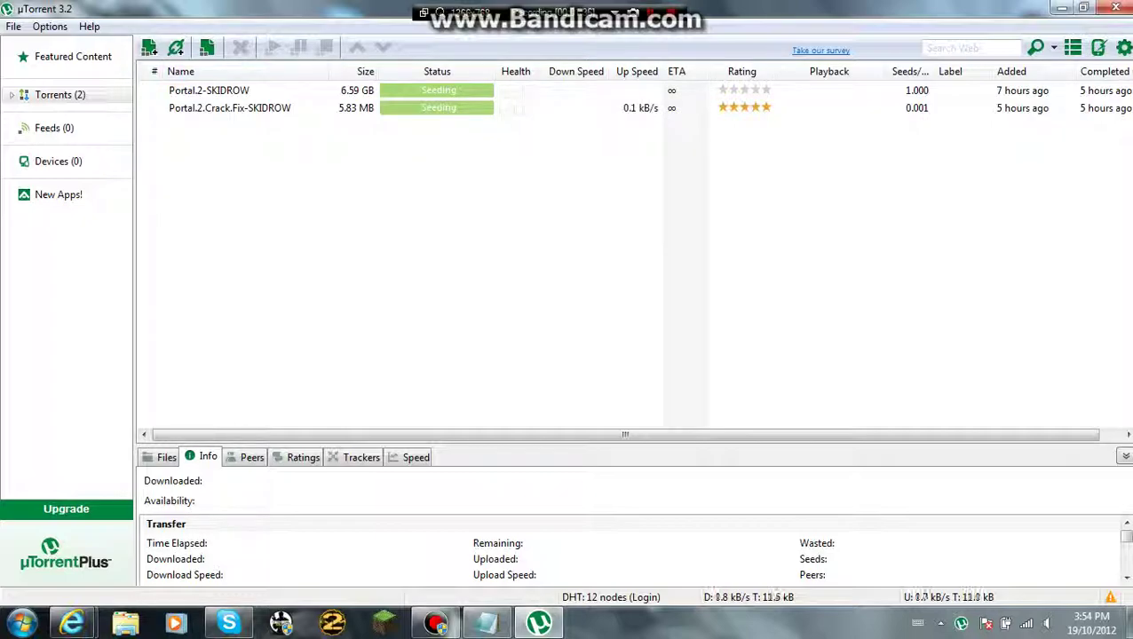
View the download folder of the Portal.2-SKIDROW torrent from µTorrent, then close it.
double_click(209, 91)
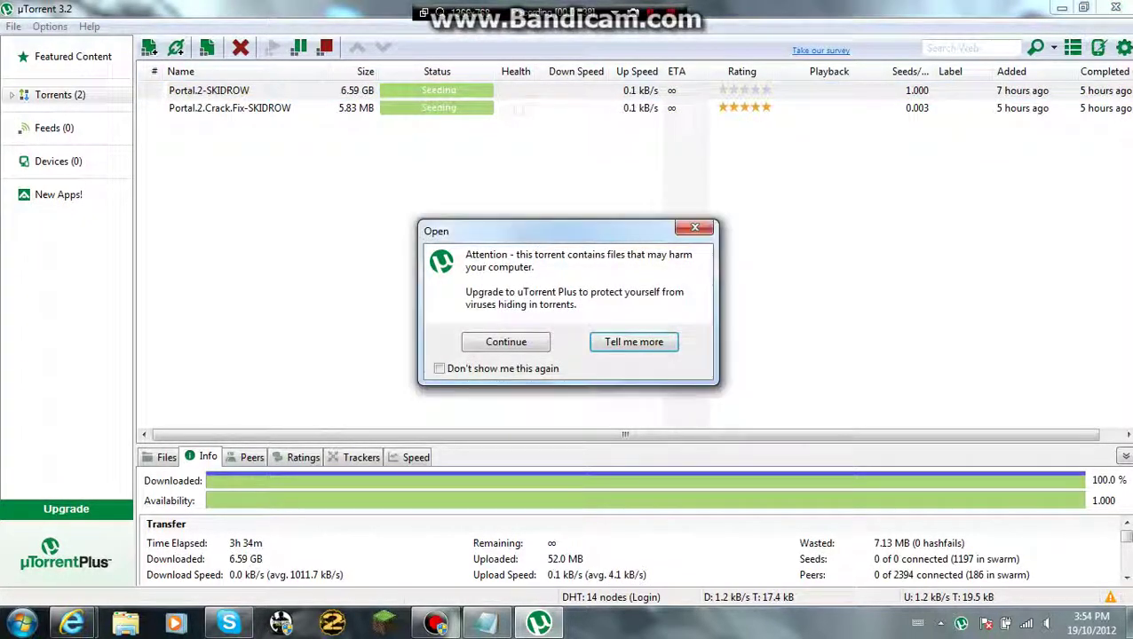
left_click(506, 342)
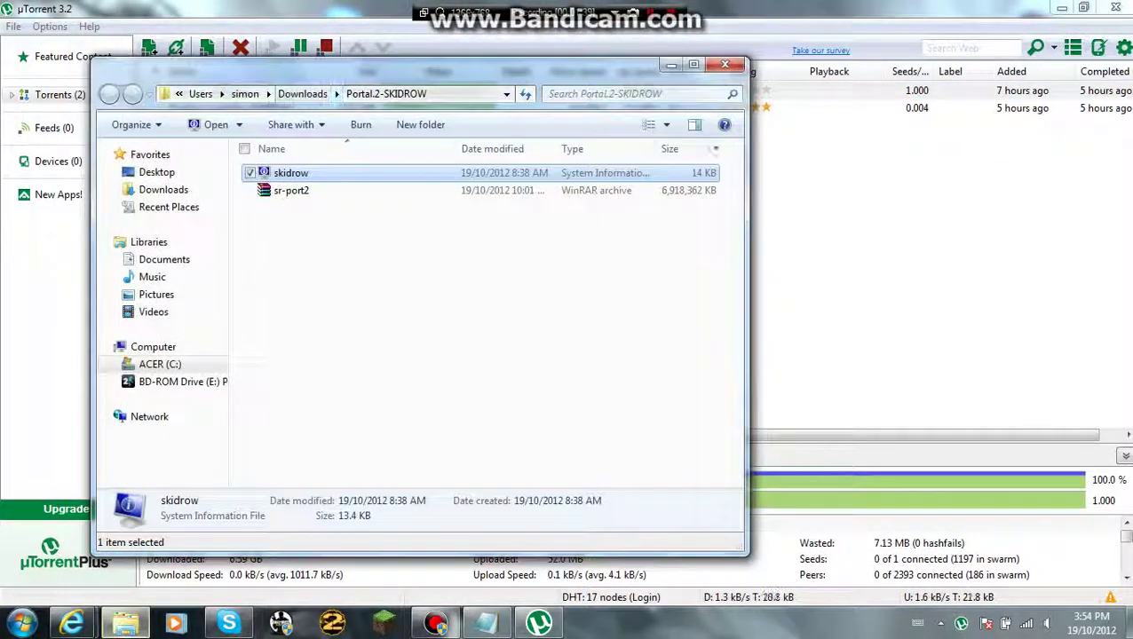
left_click(725, 65)
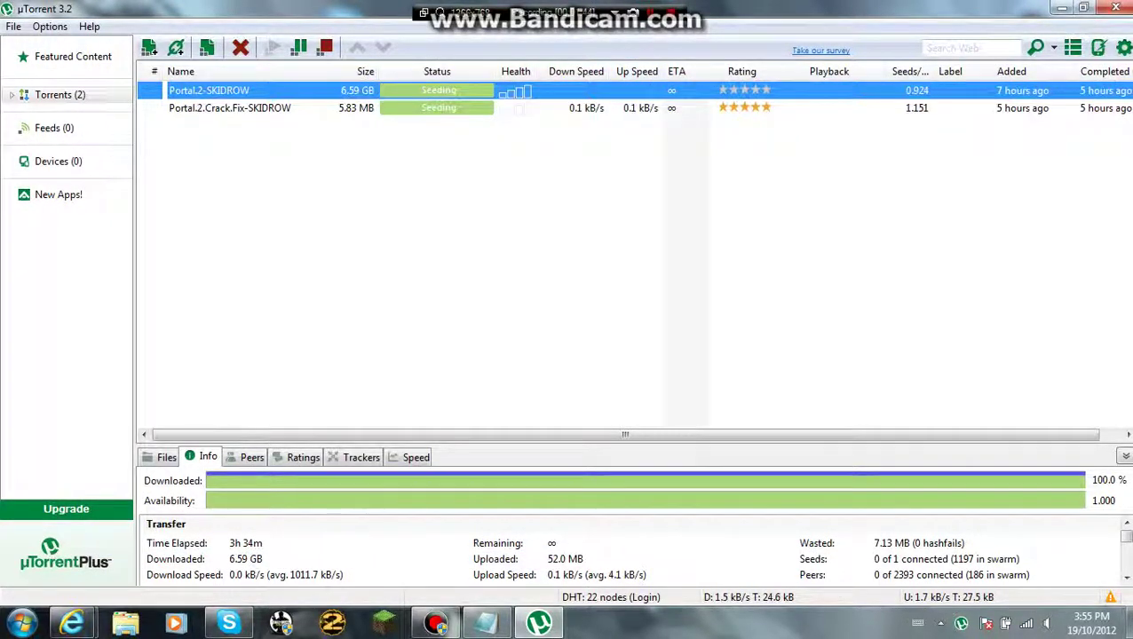
Switch to the browser, send the Portal 2 Crack Fix-SKIDROW torrent to µTorrent, and answer the tracker prompt.
mouse_move(72, 624)
left_click(106, 524)
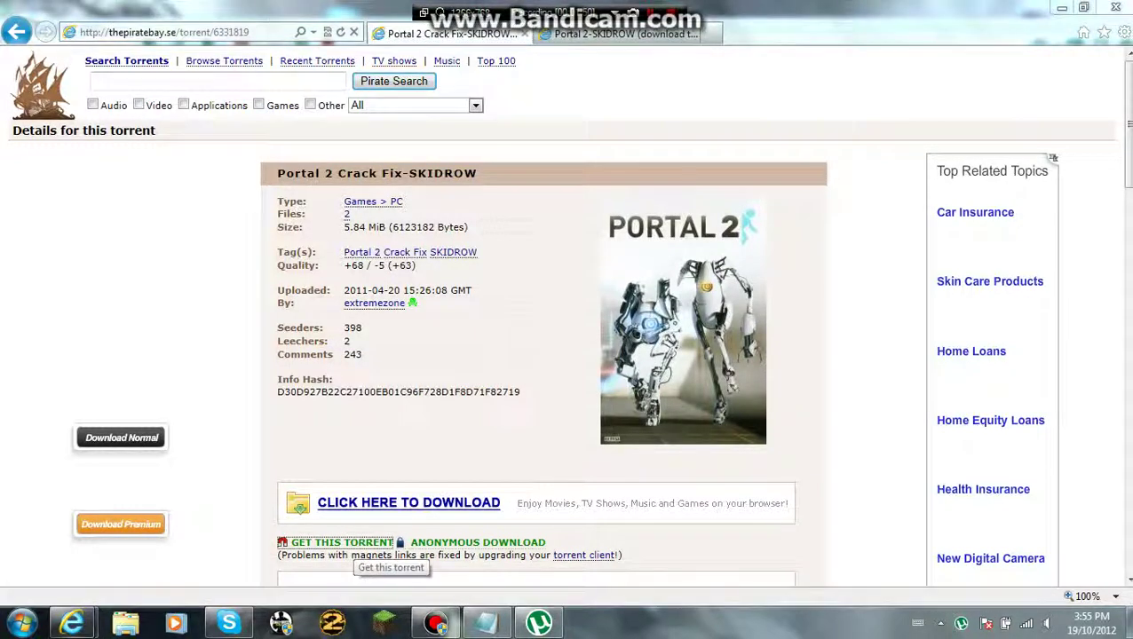
left_click(341, 542)
left_click(603, 344)
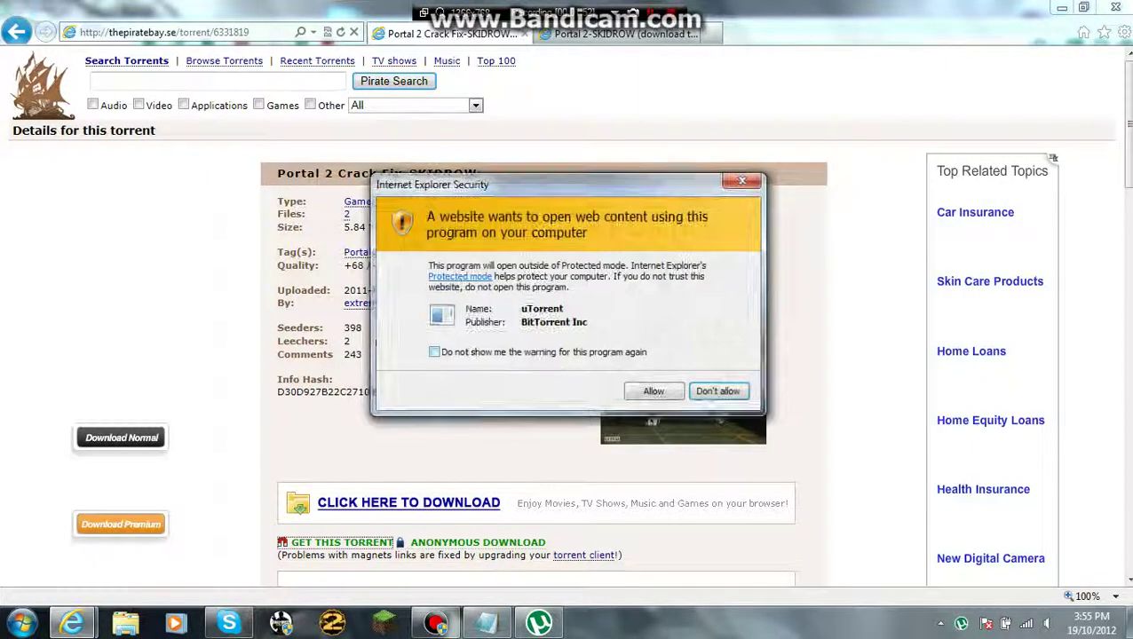
left_click(652, 392)
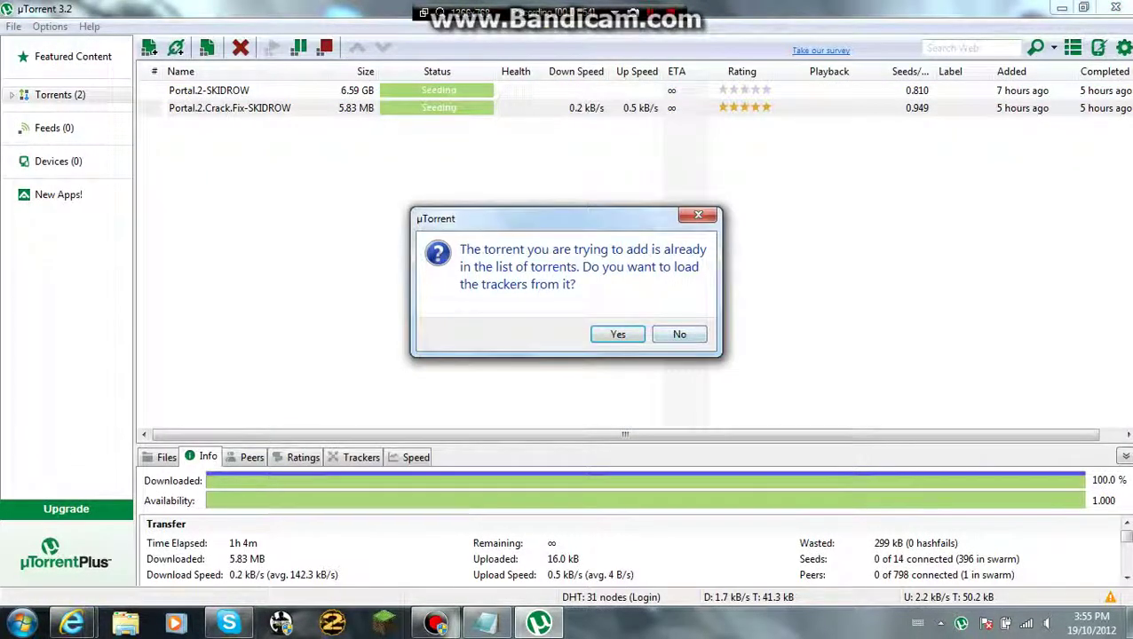
key("Return")
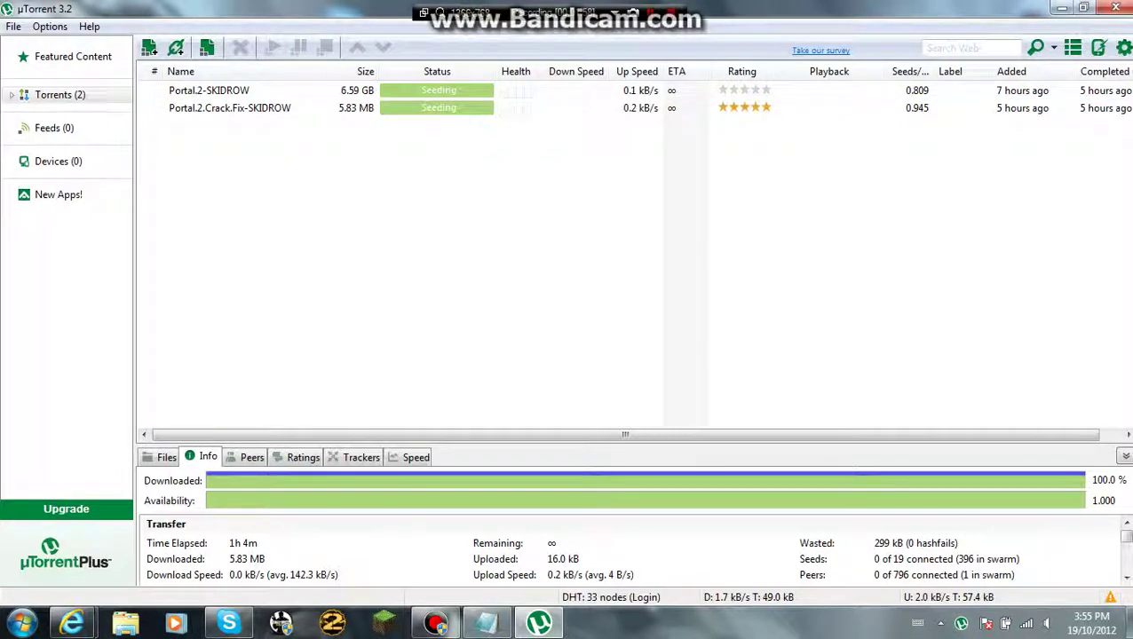
left_click(532, 249)
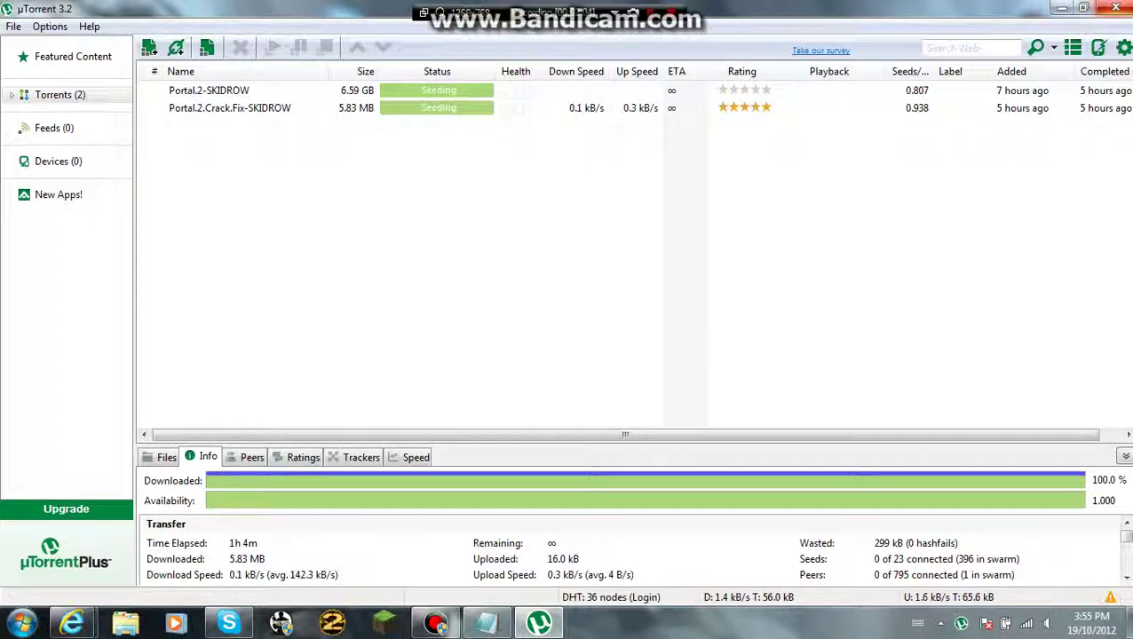
Open the download folders of the Portal.2-SKIDROW and Portal.2.Crack.Fix-SKIDROW torrents, and close the µTorrent window.
double_click(209, 90)
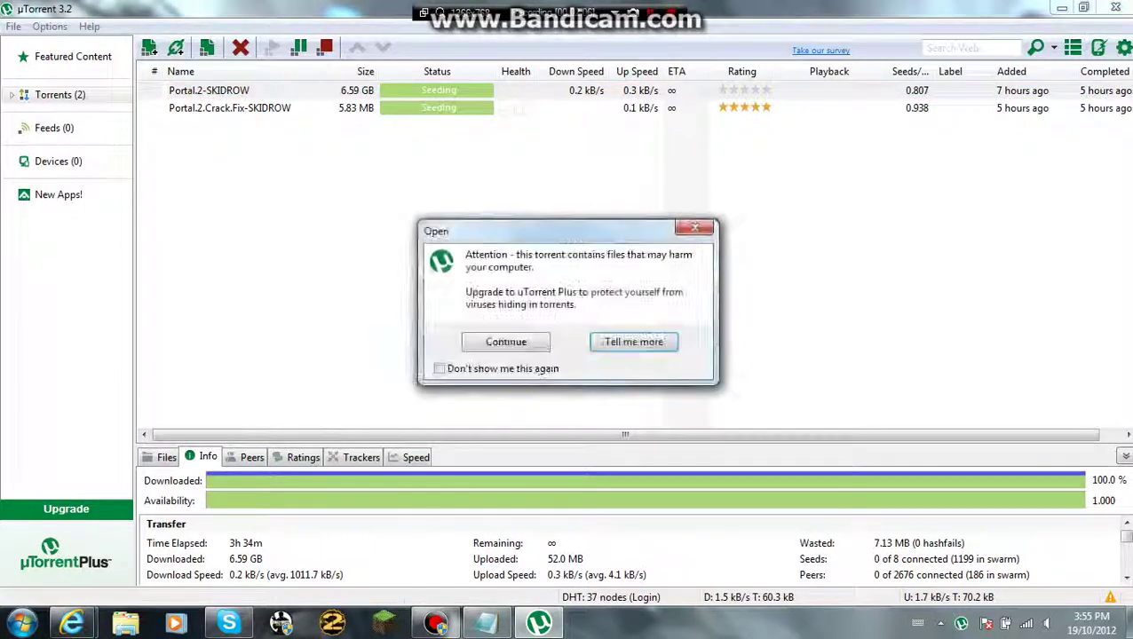
left_click(506, 342)
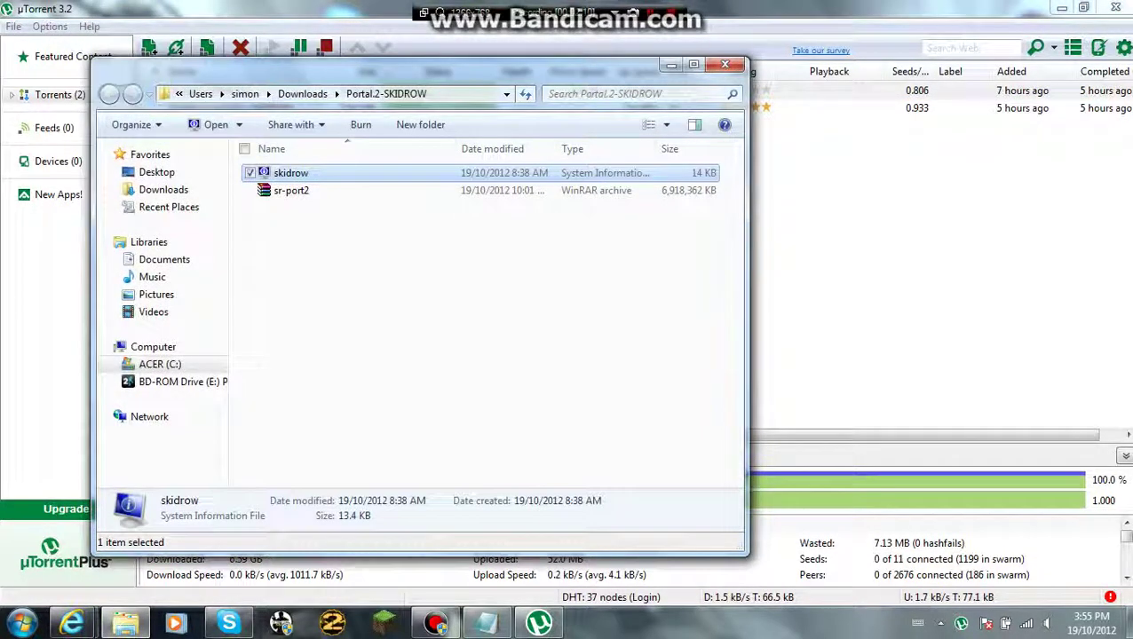
double_click(830, 107)
left_click(506, 342)
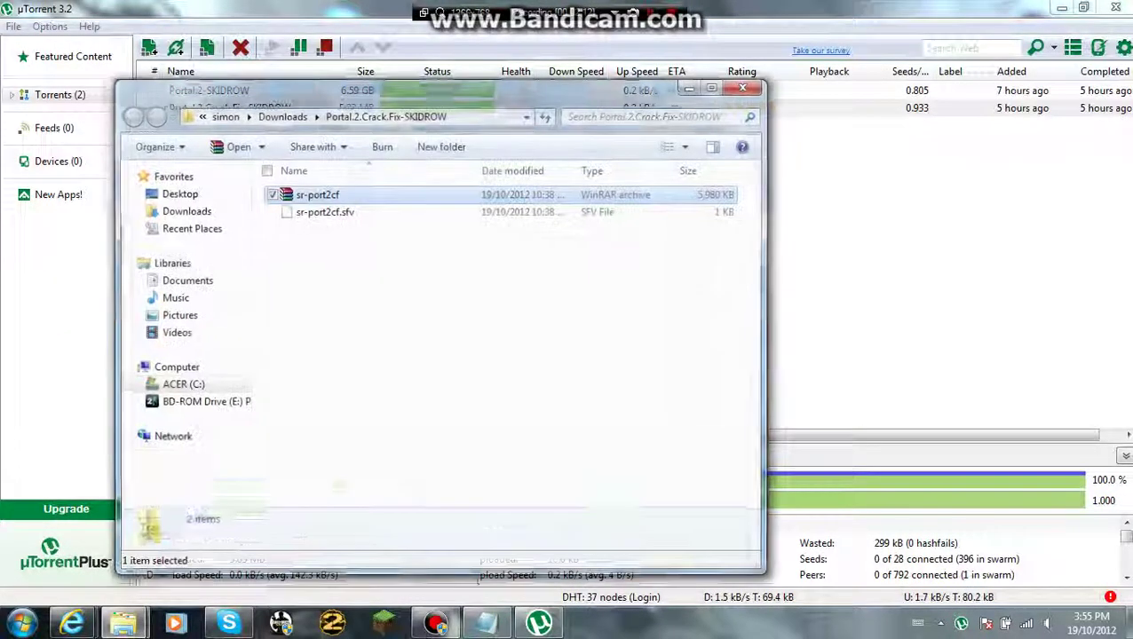
left_click(1115, 7)
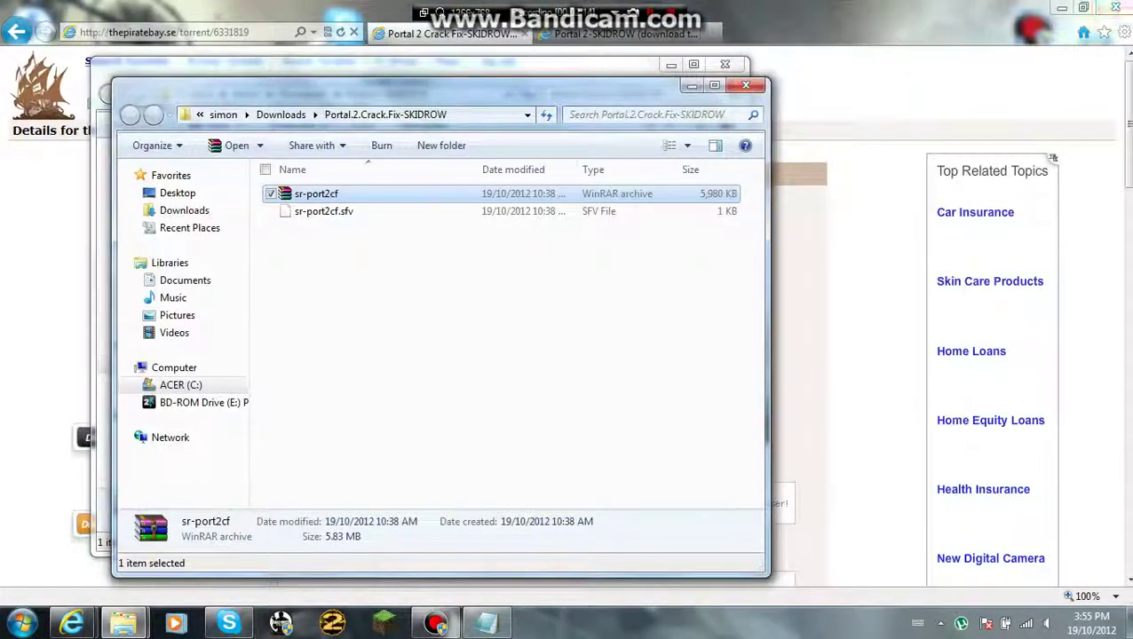
Arrange the Portal.2-SKIDROW and Portal.2.Crack.Fix-SKIDROW folder windows side by side, each filling half the screen.
left_click_drag(493, 86, 960, 56)
left_click_drag(479, 65, 0, 48)
left_click_drag(785, 60, 1132, 114)
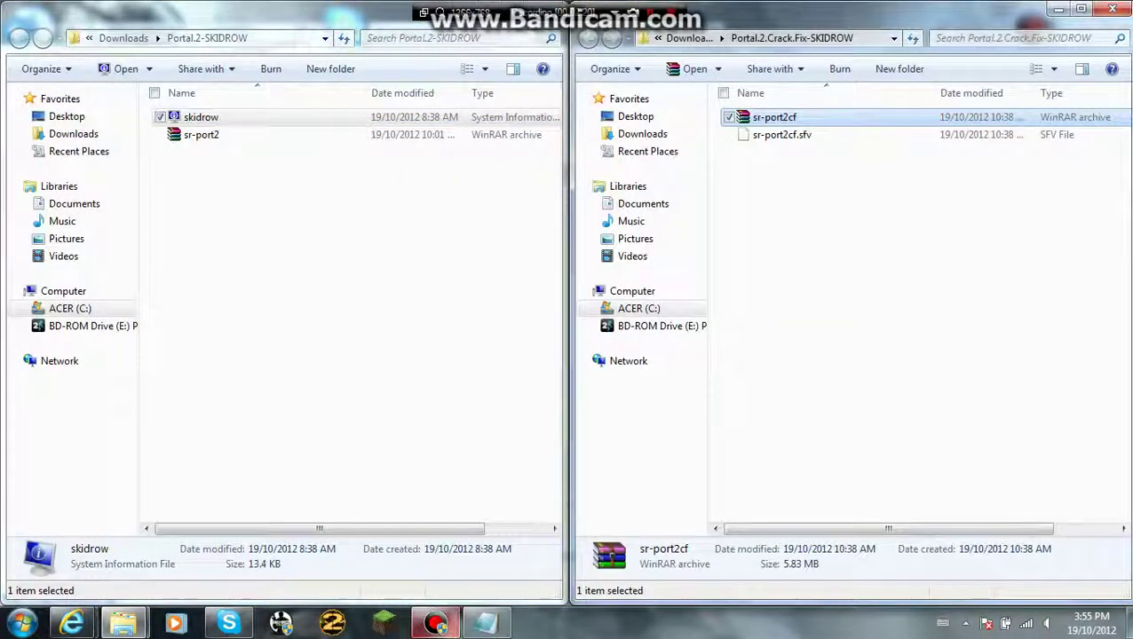
Switch back to Notepad and add the line "3.open daemon tools" below the second instruction.
left_click(1127, 625)
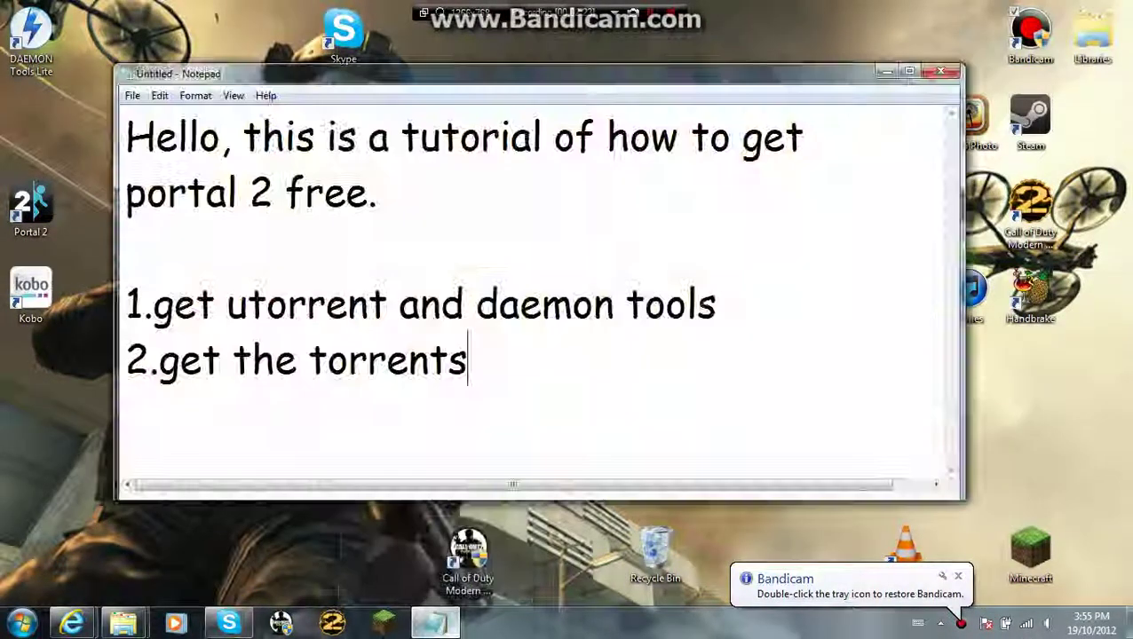
left_click(434, 623)
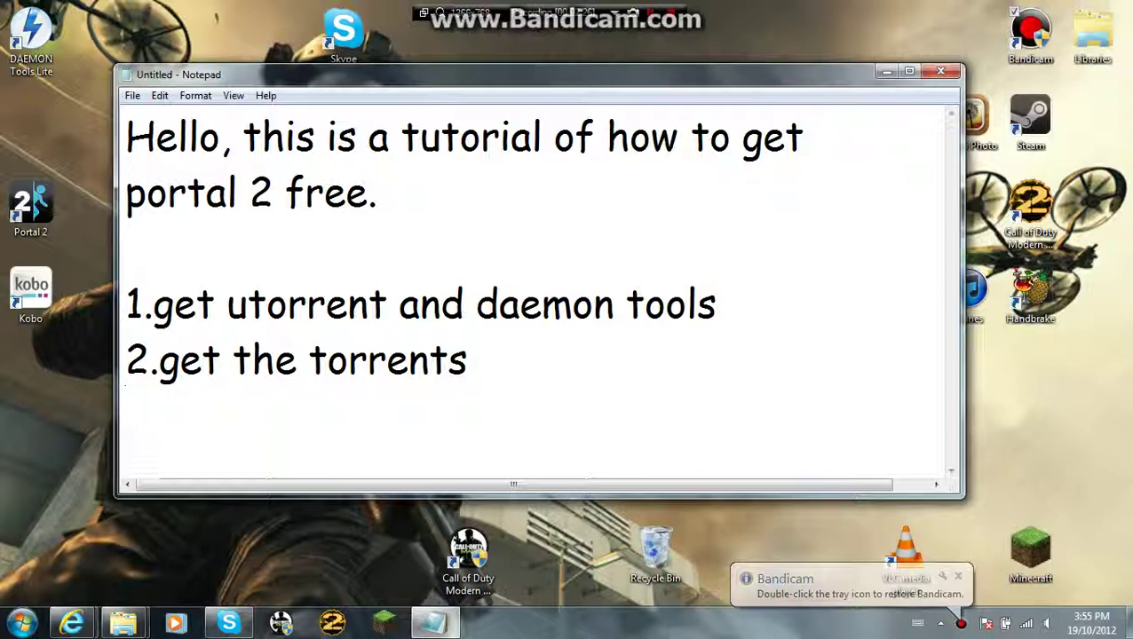
type("3.get")
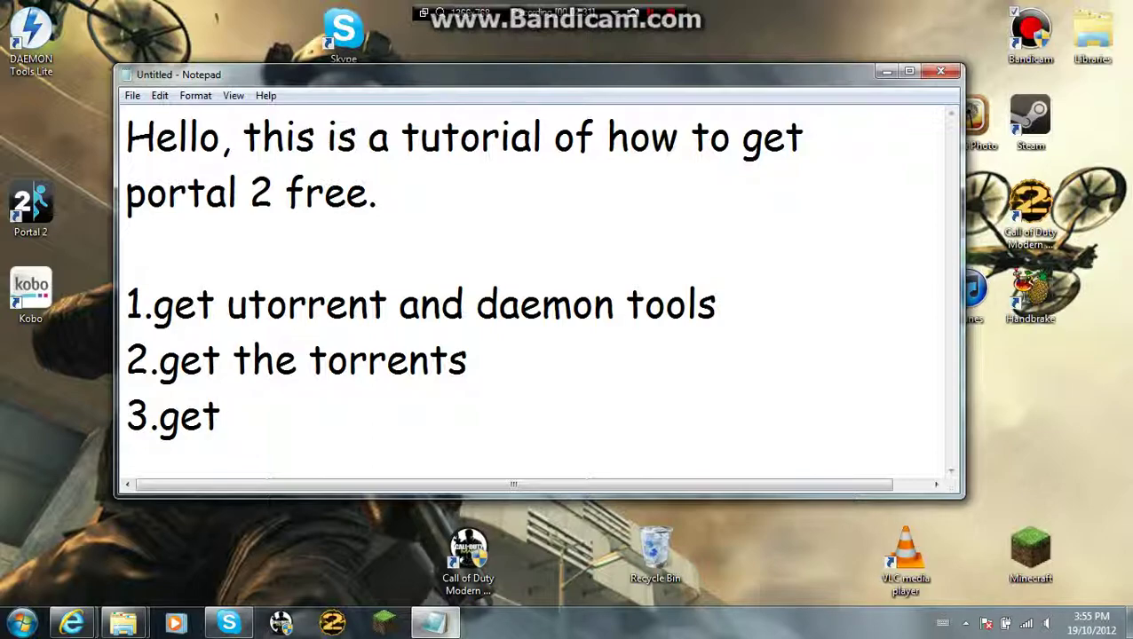
key("BackSpace")
key("BackSpace")
key("BackSpace")
type("open")
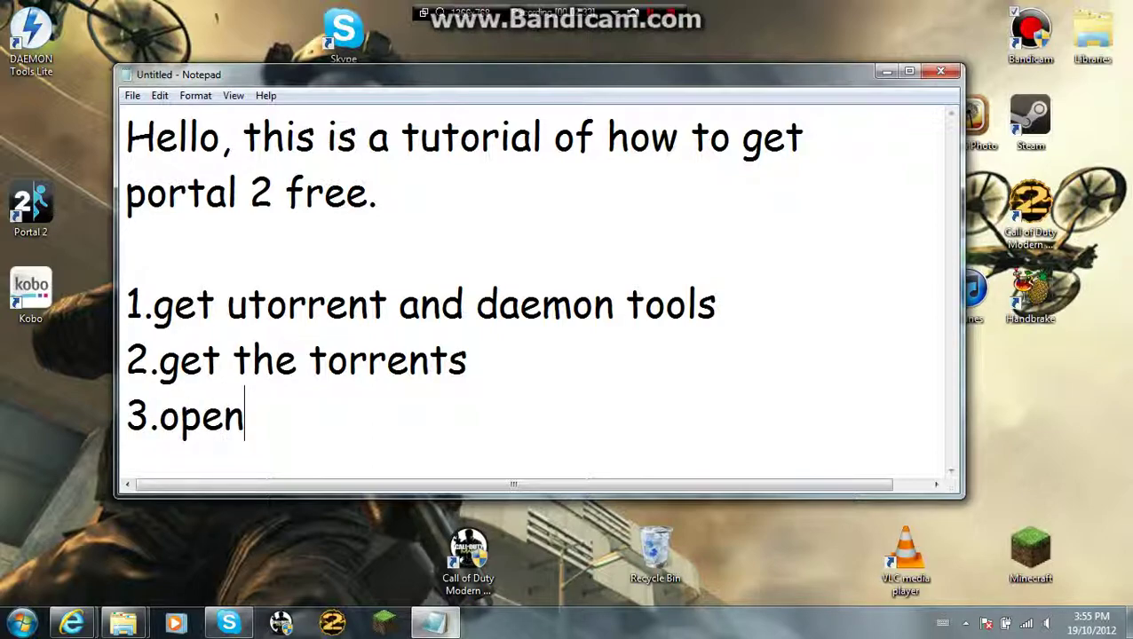
type(" dae")
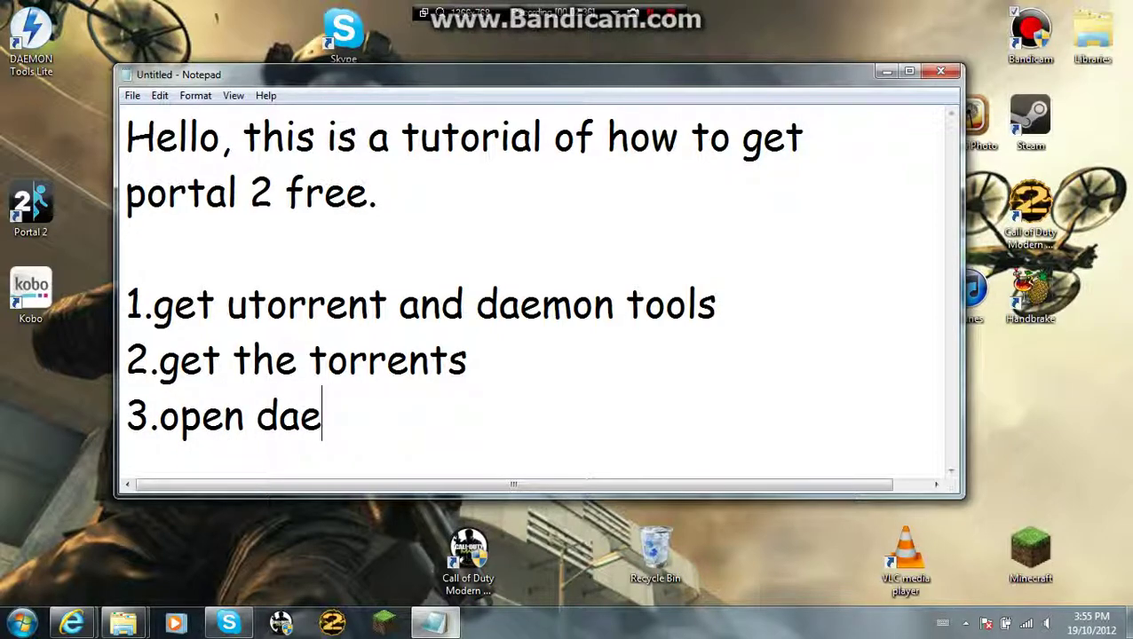
type("mon tools")
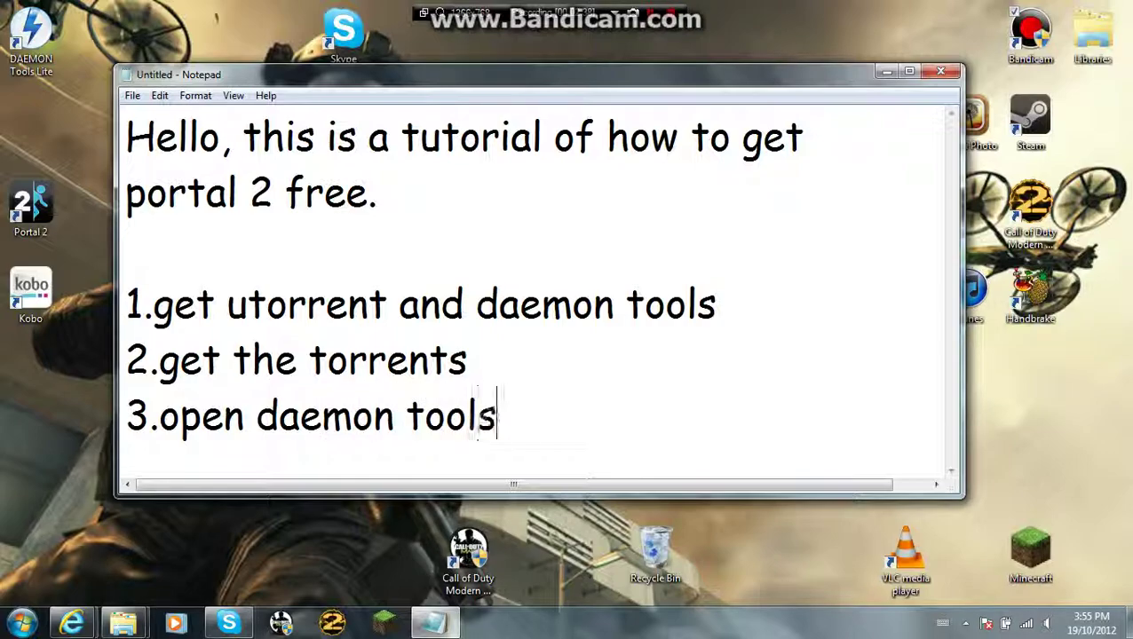
Open DAEMON Tools Lite and arrange it side by side with the Portal.2-SKIDROW folder window.
left_click(31, 36)
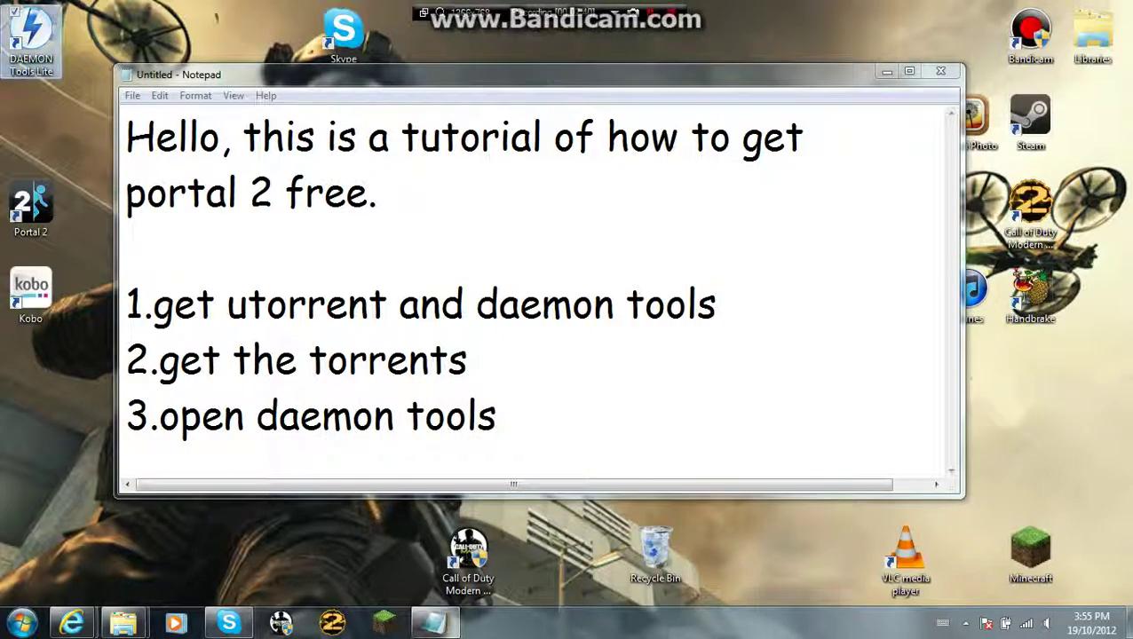
double_click(31, 36)
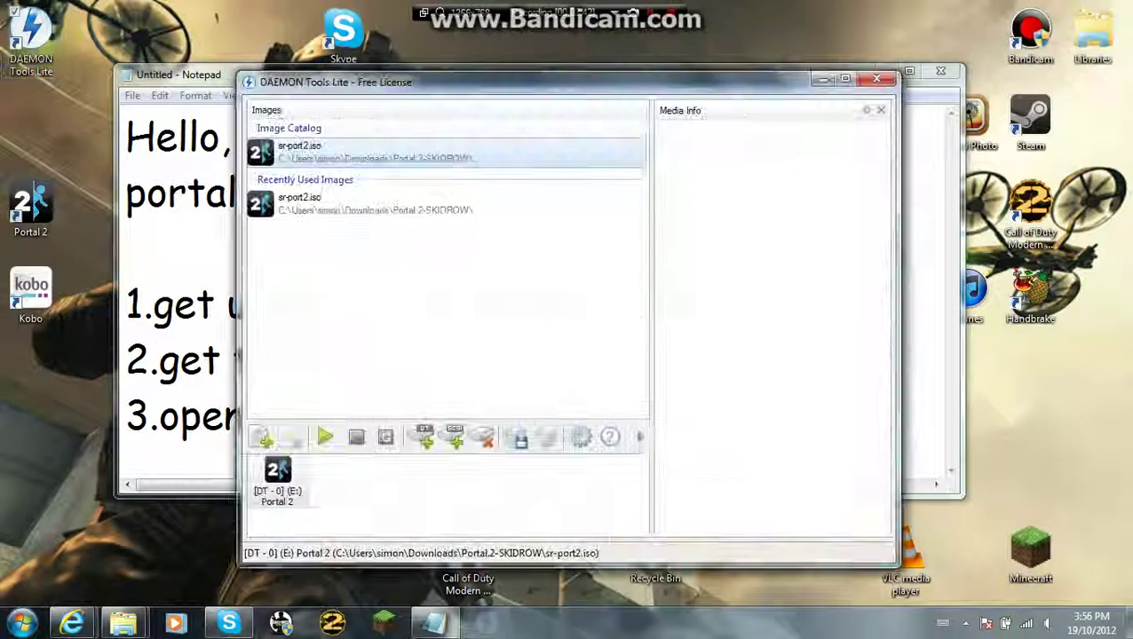
mouse_move(124, 622)
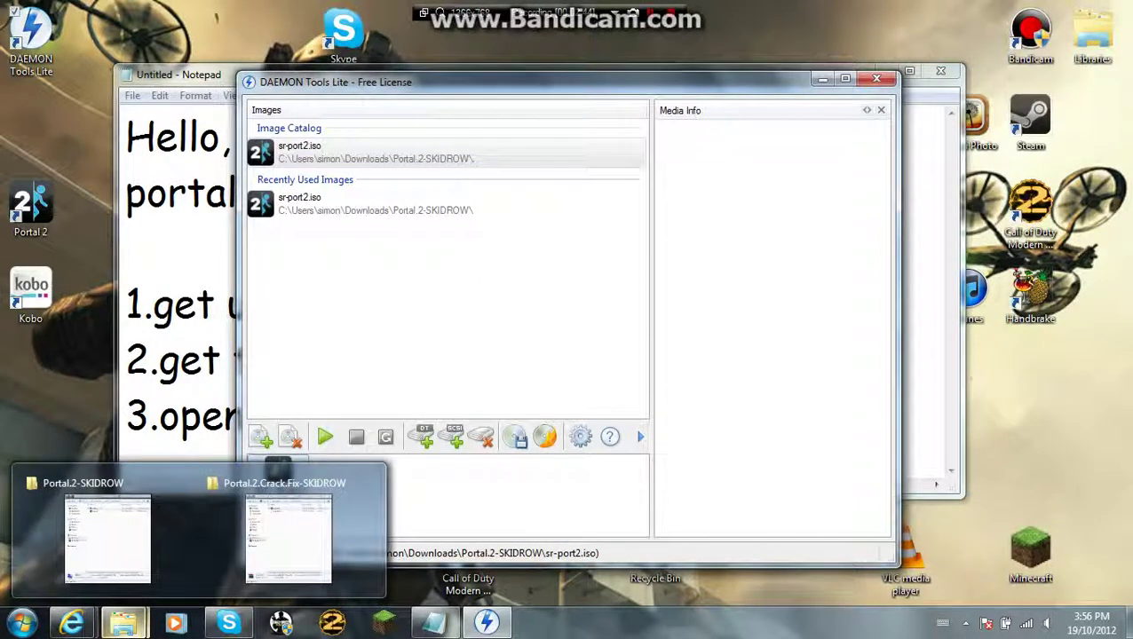
left_click(107, 533)
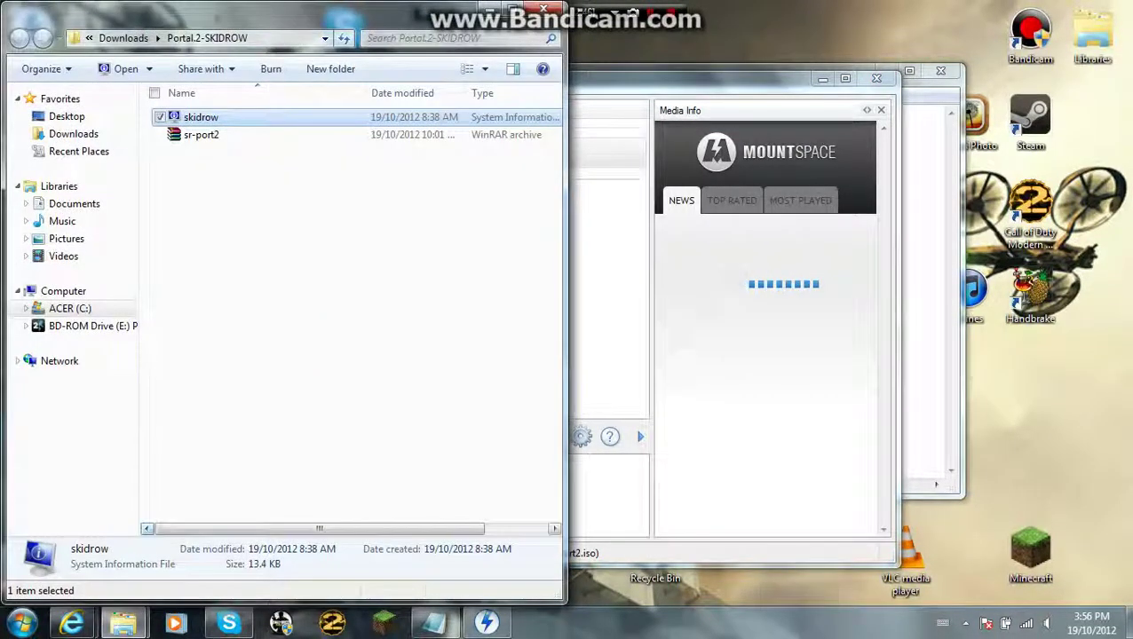
left_click_drag(630, 78, 1132, 135)
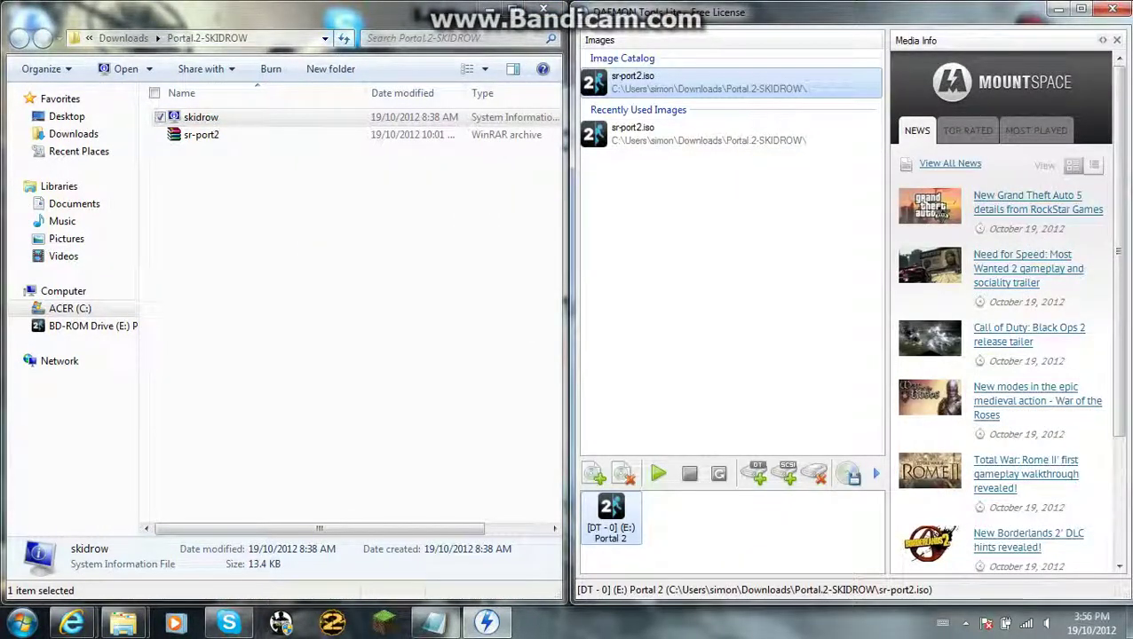
Add the sr-port2 image from the Portal.2-SKIDROW folder in Downloads to the DAEMON Tools image catalog.
left_click(594, 474)
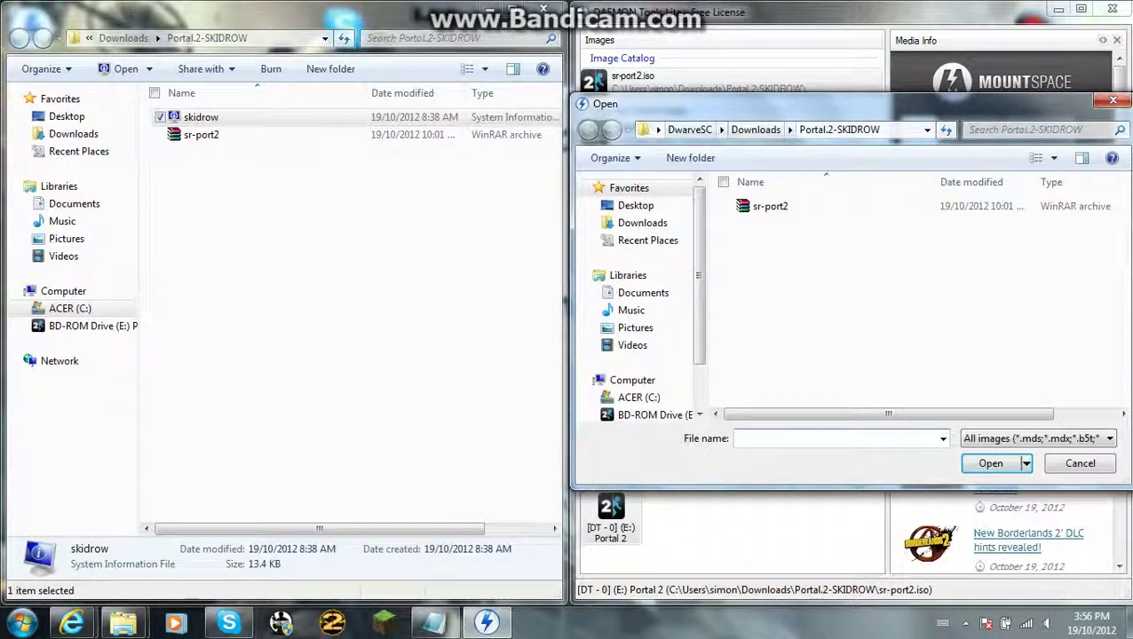
left_click(690, 130)
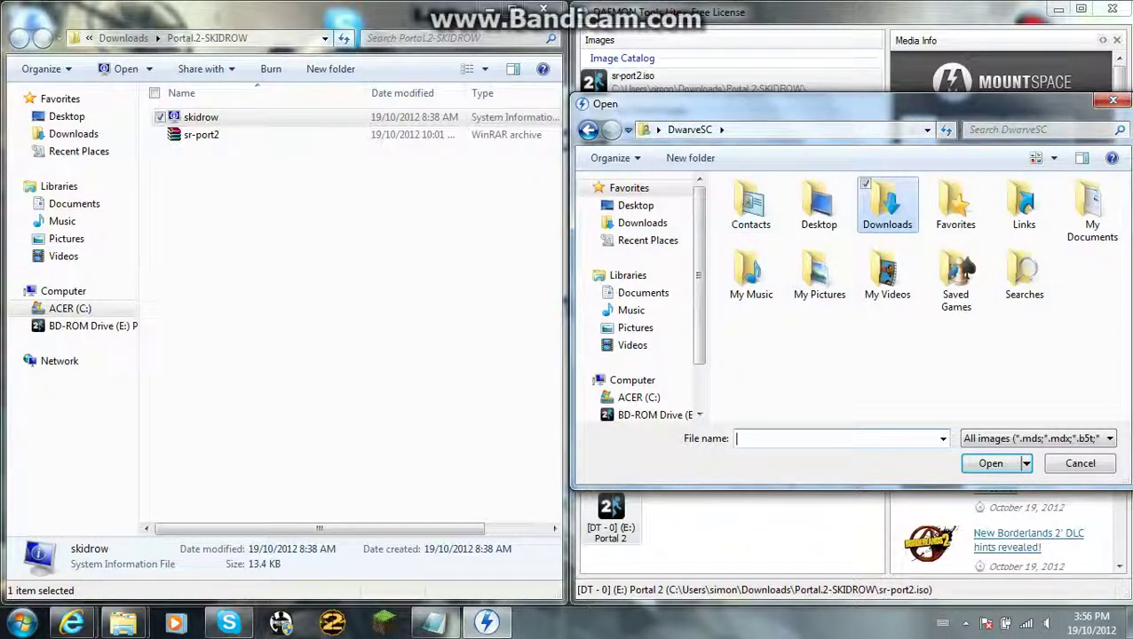
double_click(887, 202)
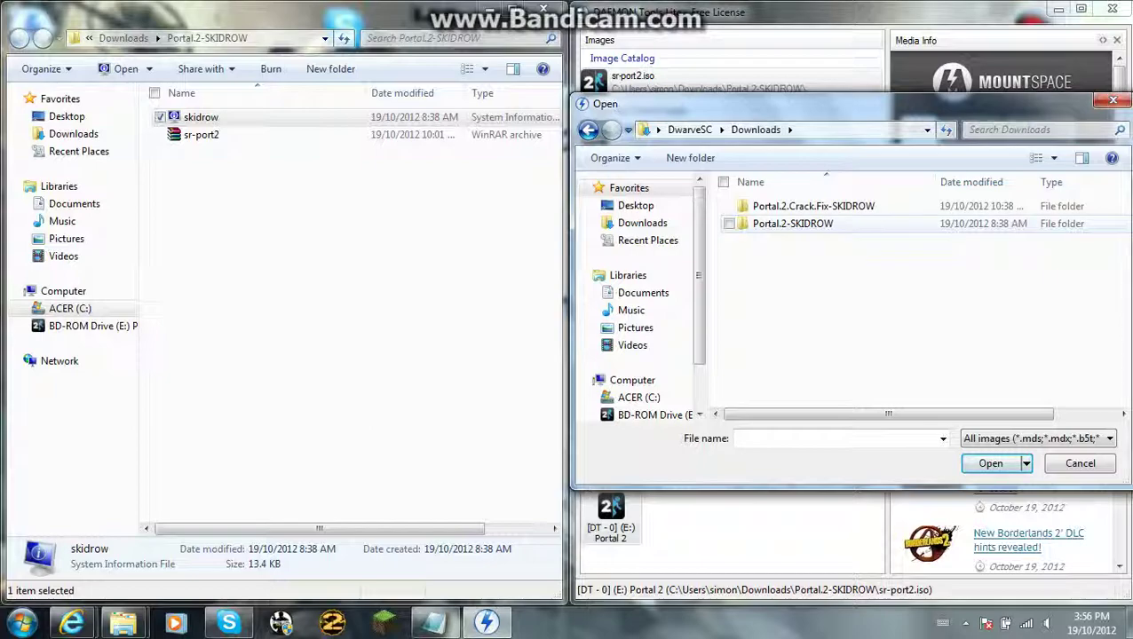
double_click(793, 223)
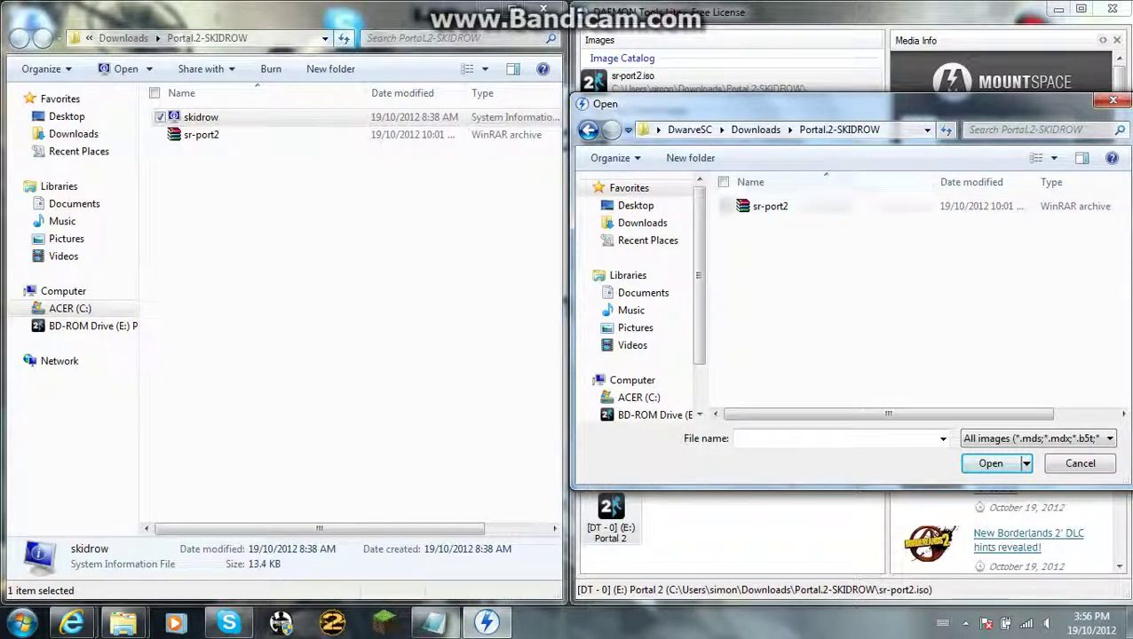
double_click(770, 206)
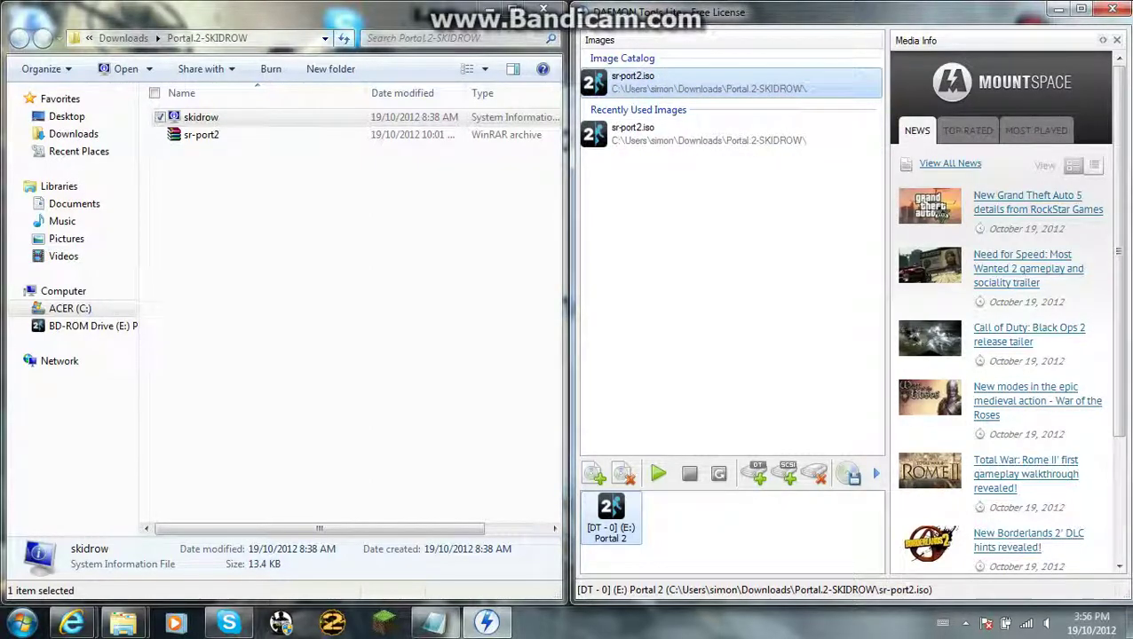
Mount sr-port2.iso from the image catalog, run its setup.exe, and accept English as the setup language.
left_click(710, 82)
double_click(710, 83)
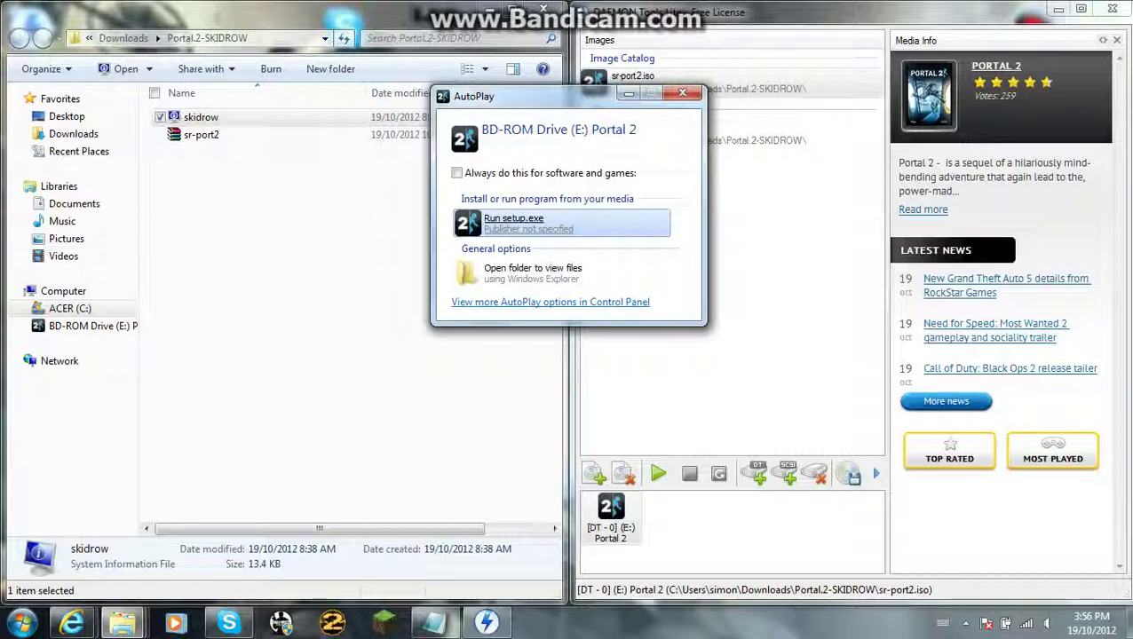
left_click(561, 223)
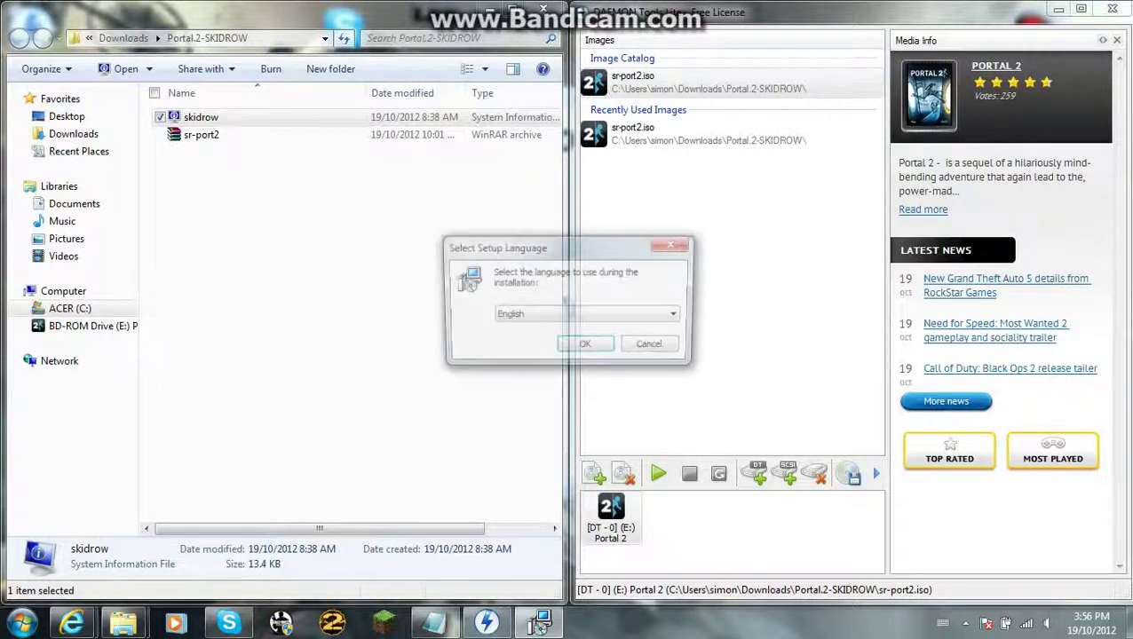
key("Return")
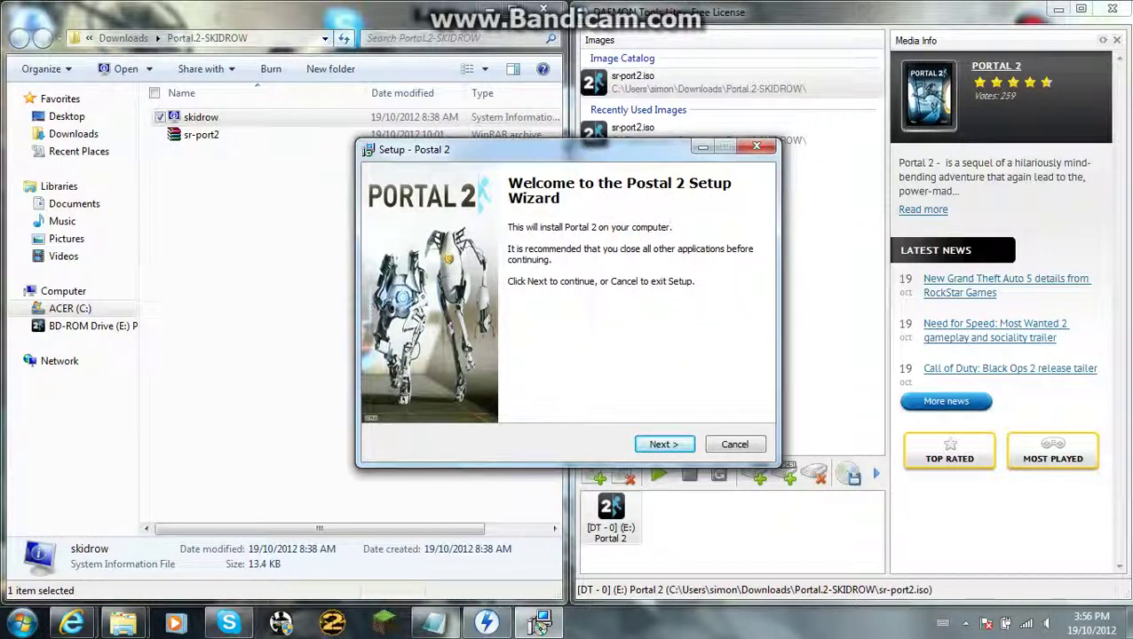
Exit the Portal 2 setup wizard and minimize the DAEMON Tools and Portal.2-SKIDROW windows.
left_click(735, 444)
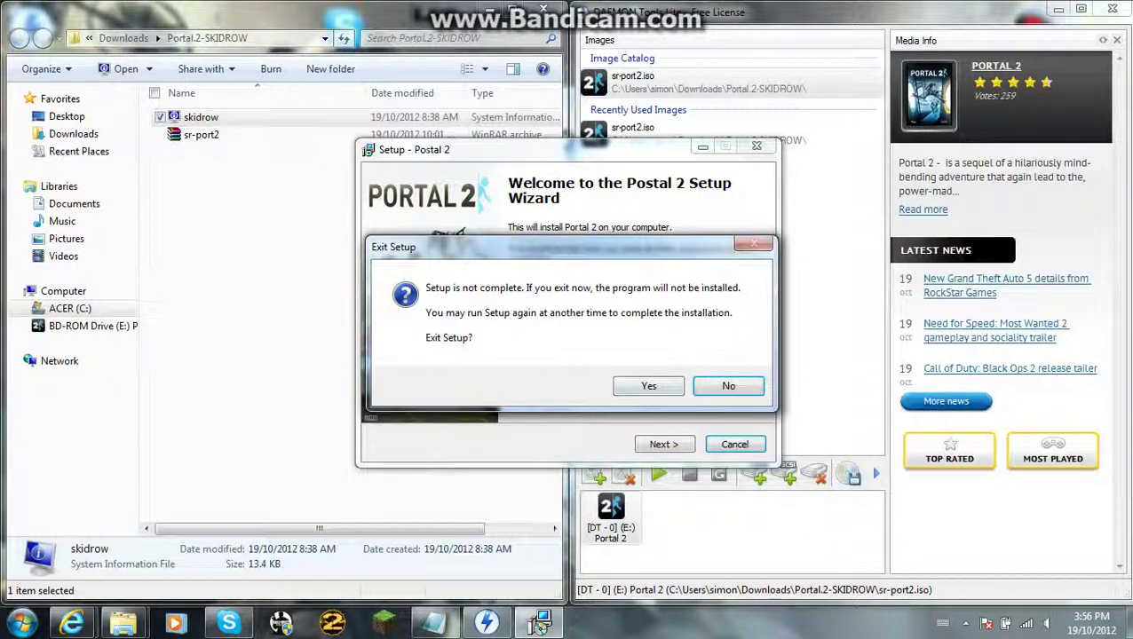
left_click(648, 386)
left_click(1057, 10)
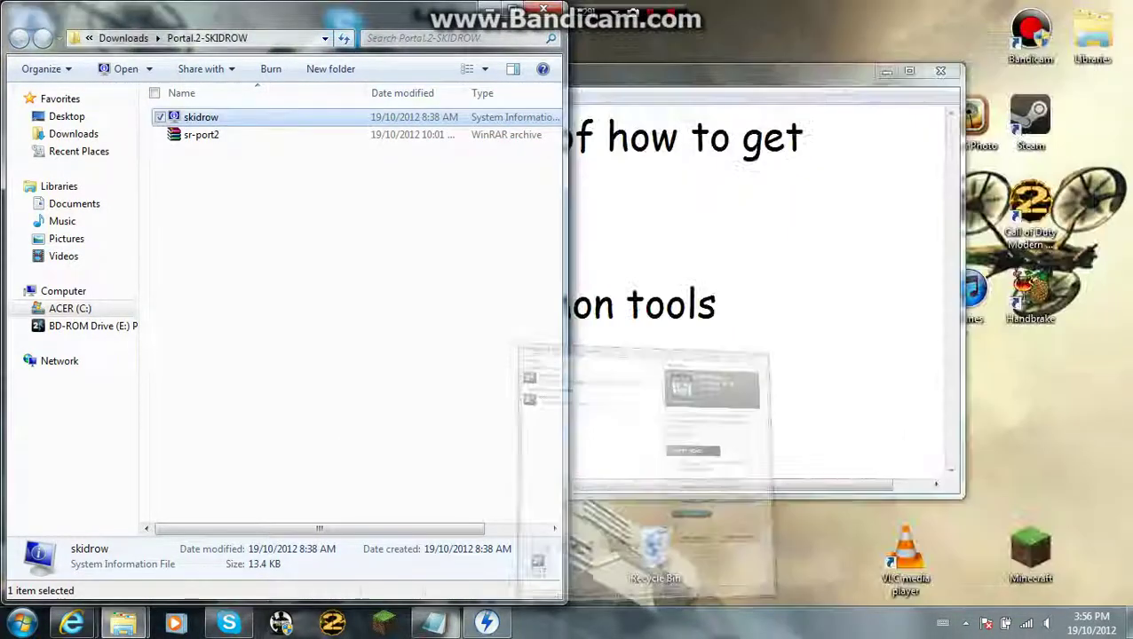
left_click(490, 10)
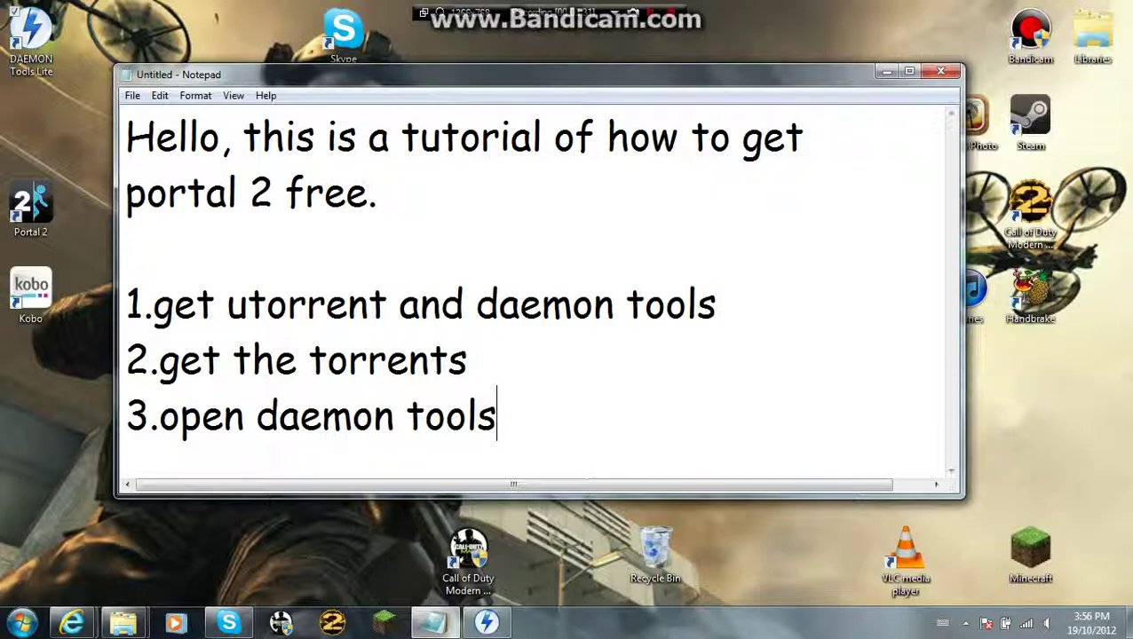
Add the line "4.install" below the third instruction in Notepad.
key("Return")
type("4")
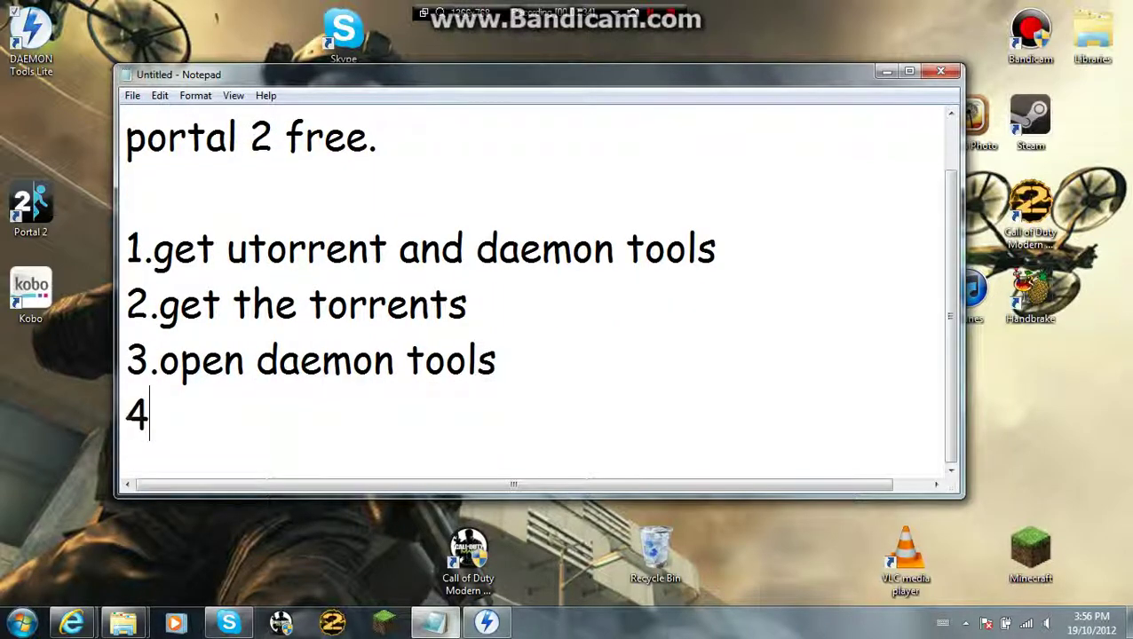
type(".install")
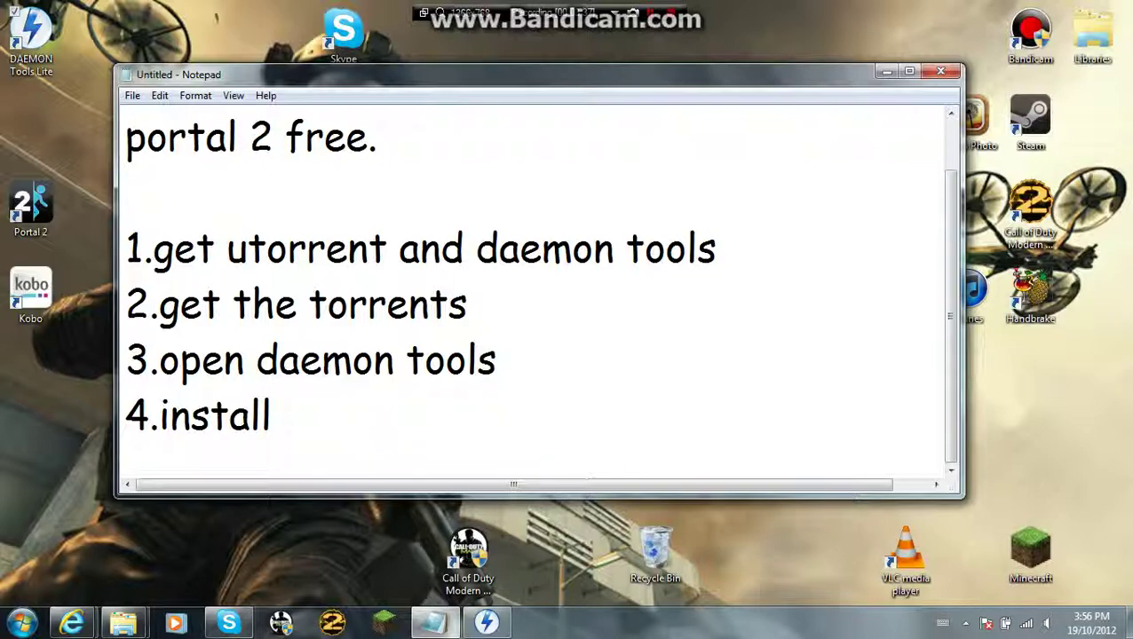
Add a fifth instruction line reading "5.extraxt crack fix" below "4.install".
key("Return")
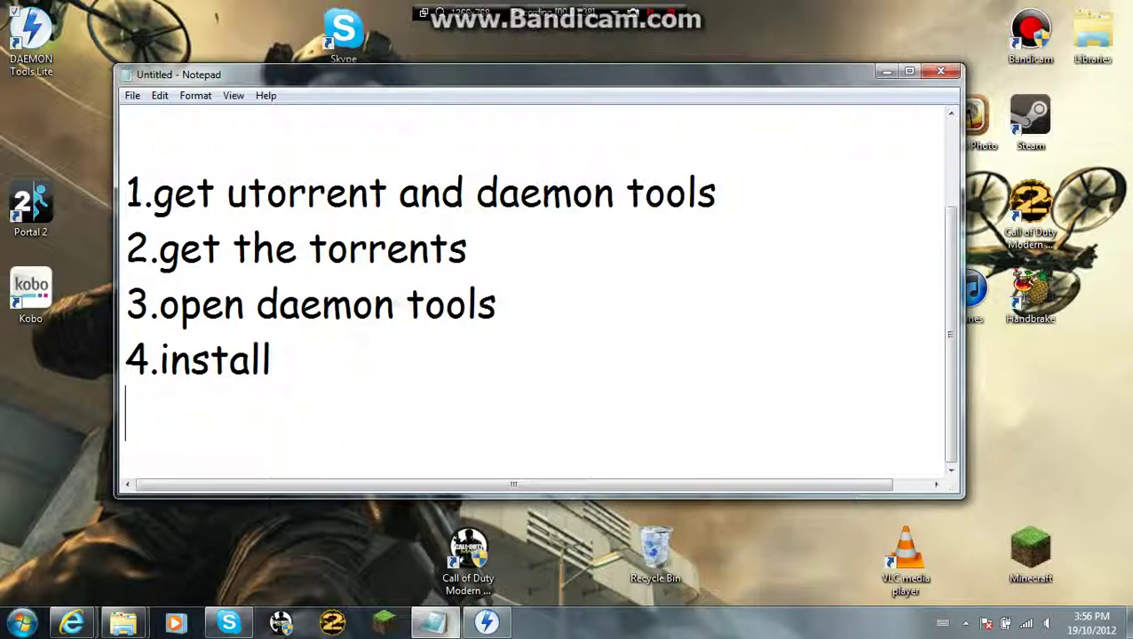
type("5")
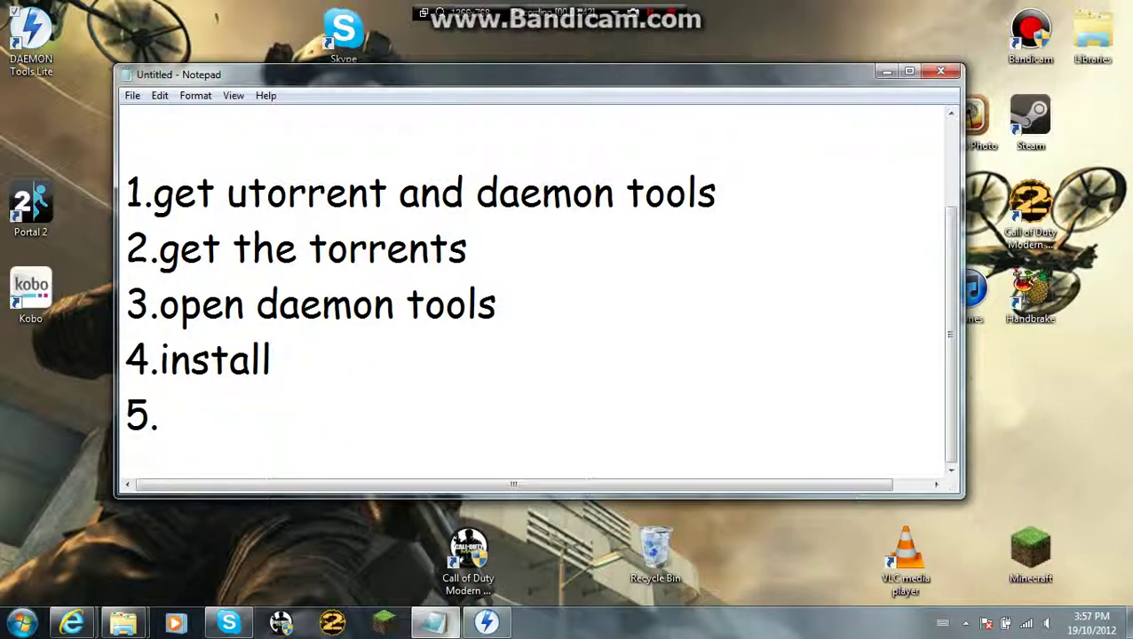
type(".extrat")
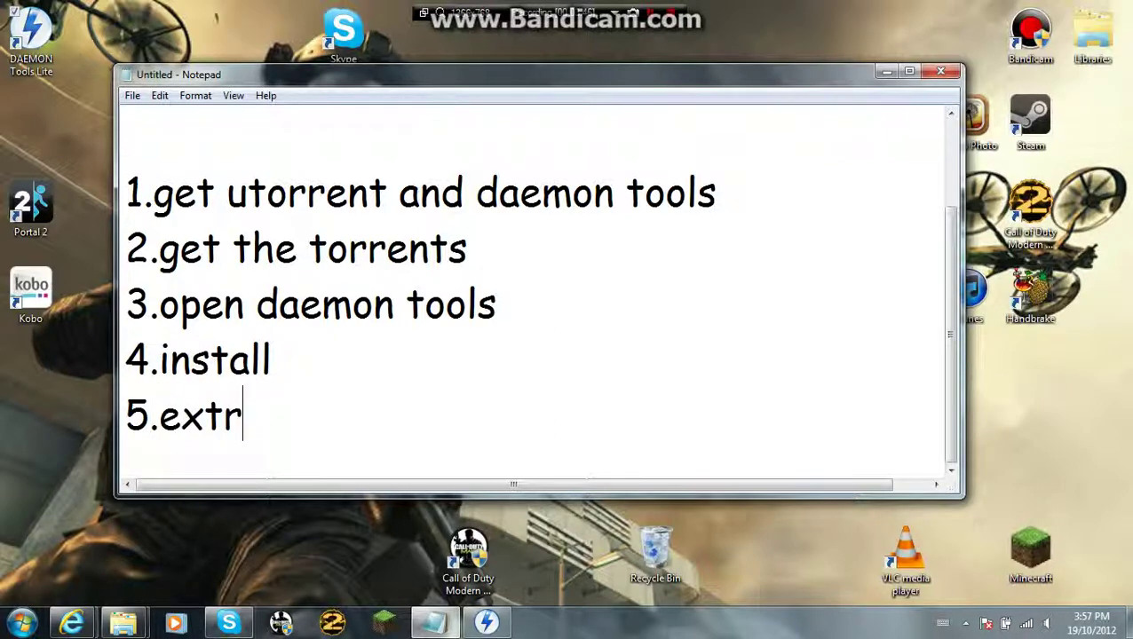
key("BackSpace")
key("BackSpace")
type("axt")
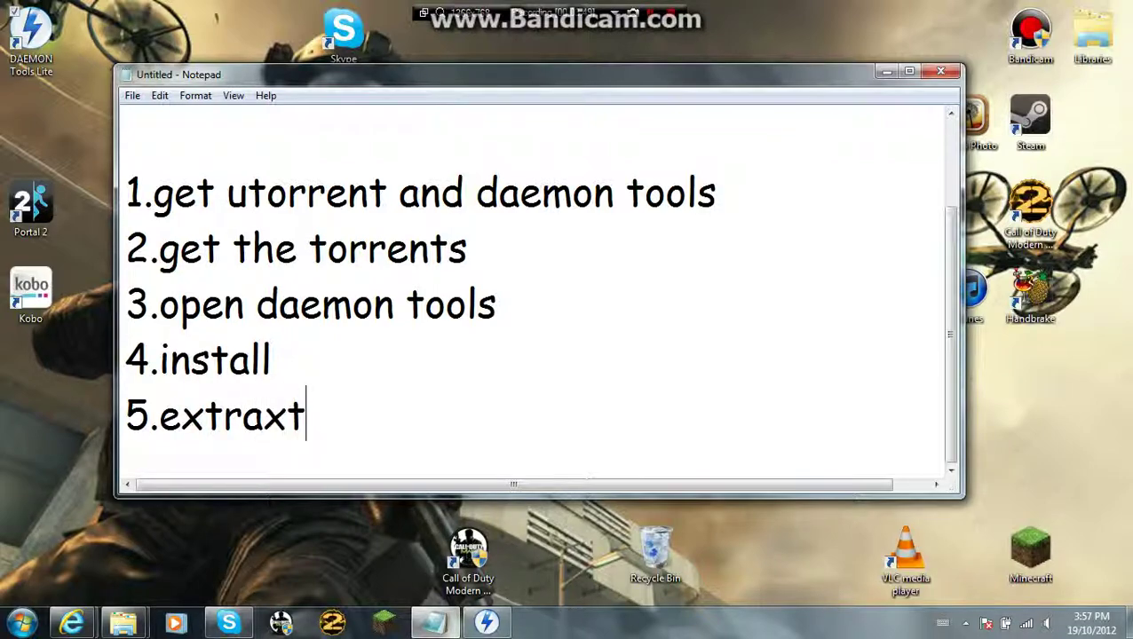
type(" cra")
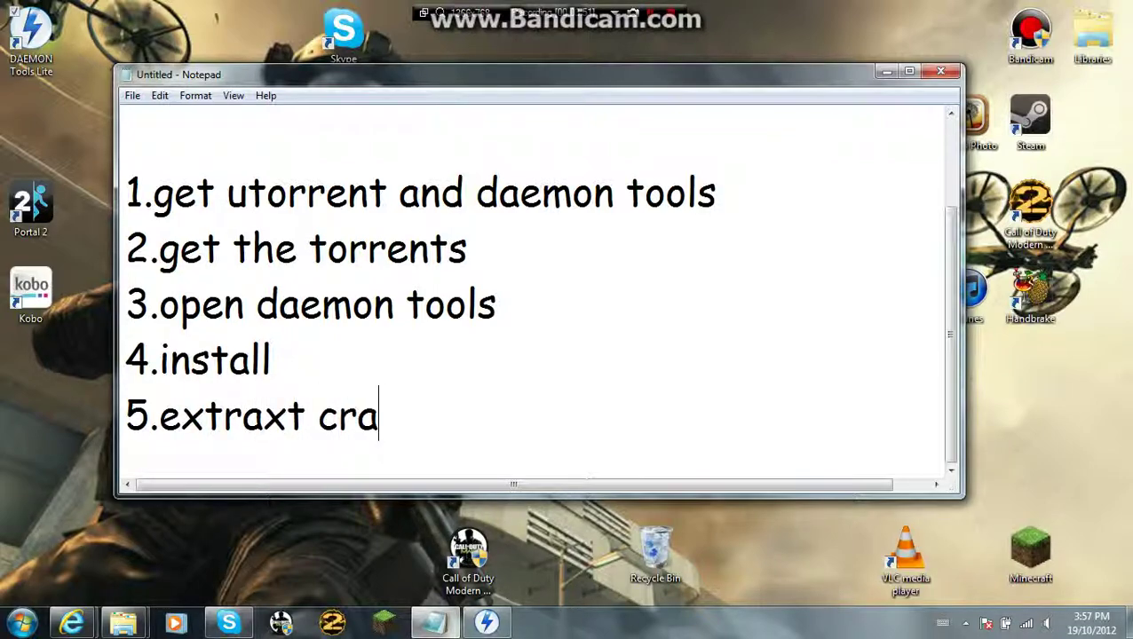
type("ck fix")
Bring up the Portal.2.Crack.Fix-SKIDROW folder window and minimize the Portal.2-SKIDROW window.
mouse_move(123, 622)
left_click(108, 538)
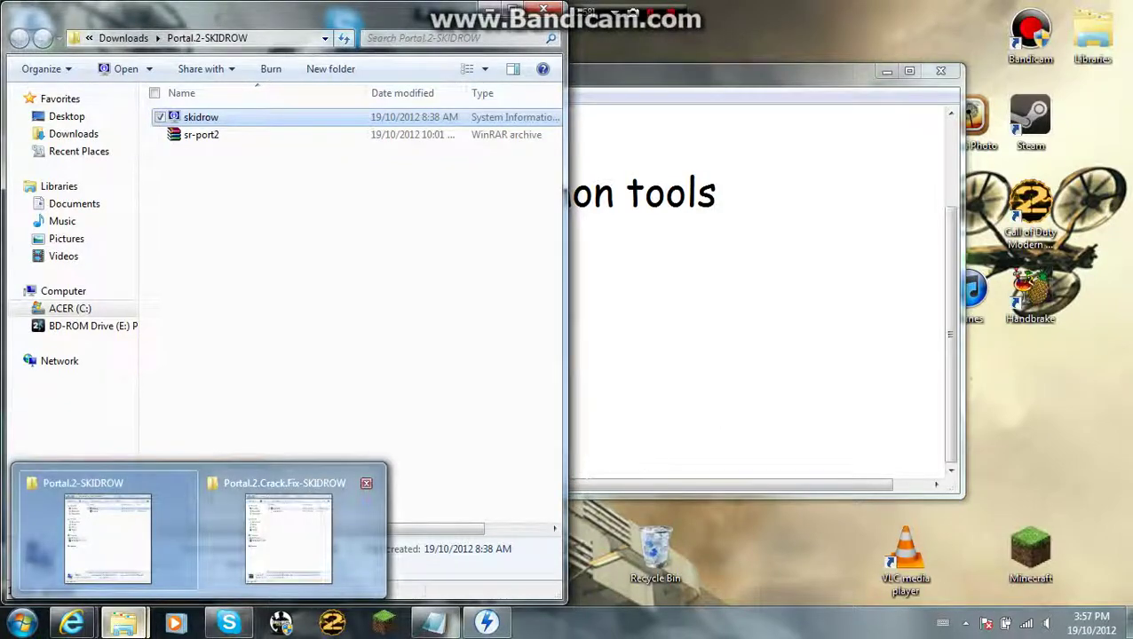
left_click(298, 532)
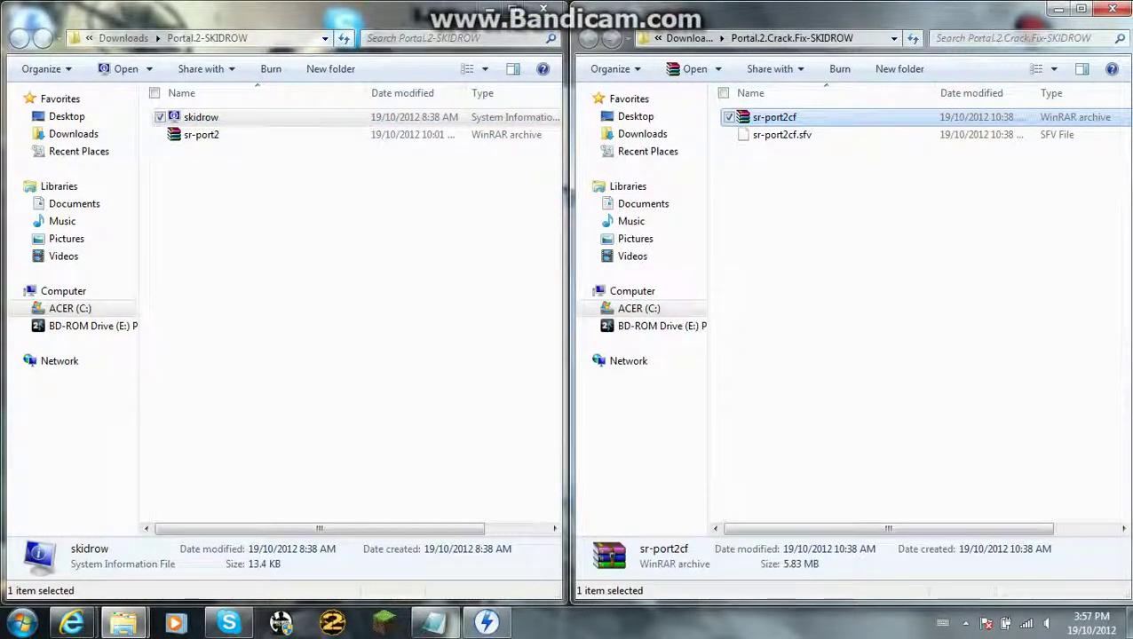
left_click(488, 10)
left_click(488, 11)
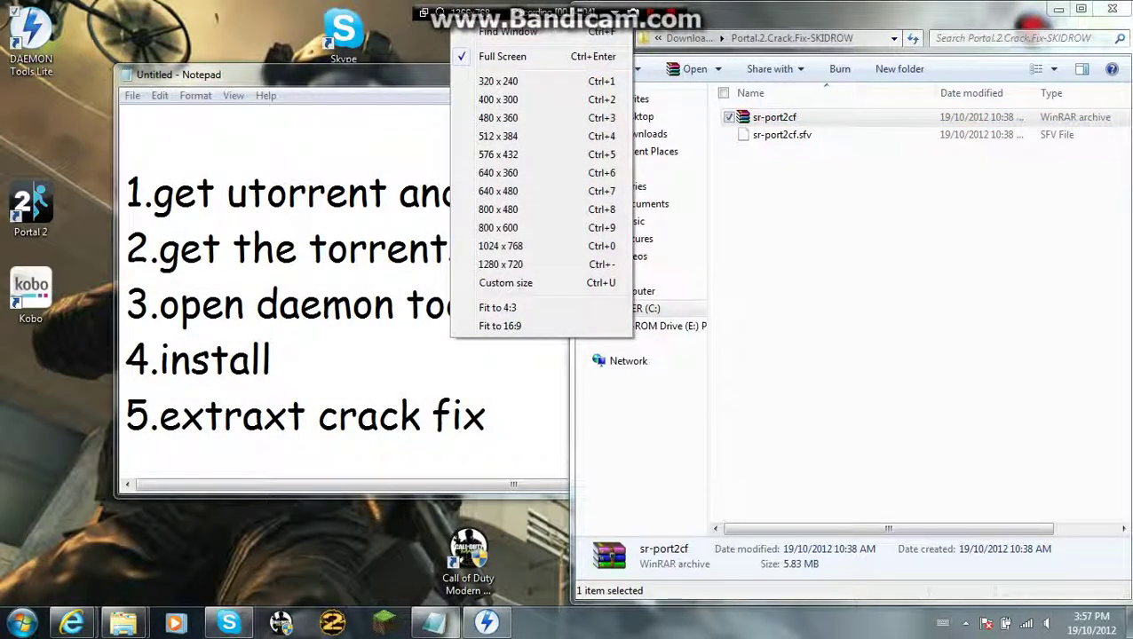
Return to Notepad and extend the fifth instruction with "into portal 2 file".
left_click(486, 415)
type("into")
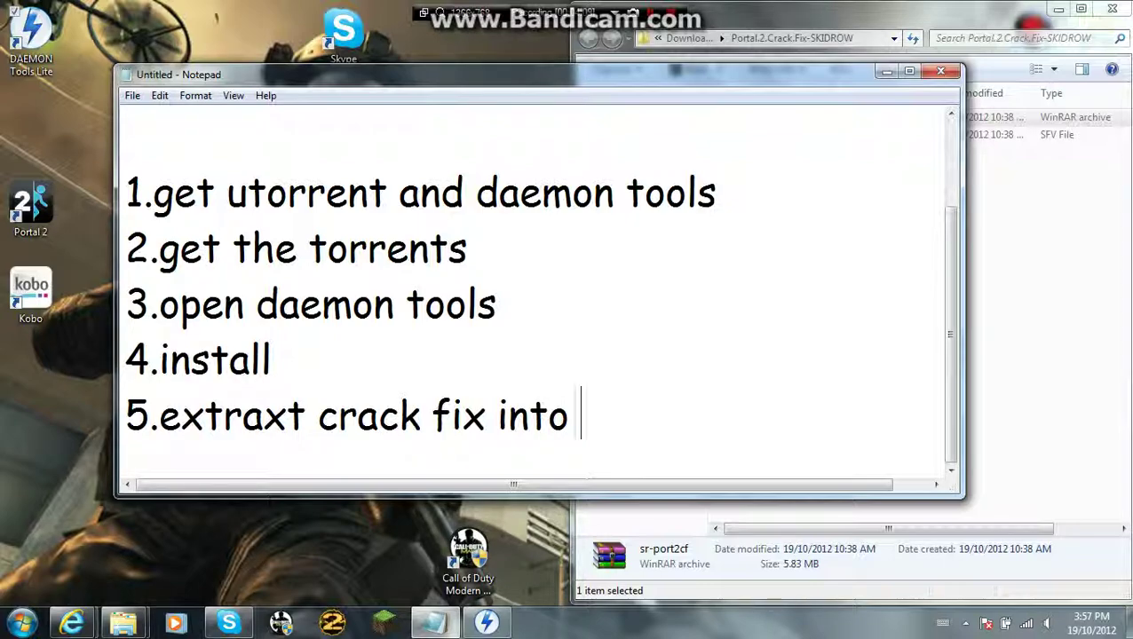
type(" porta")
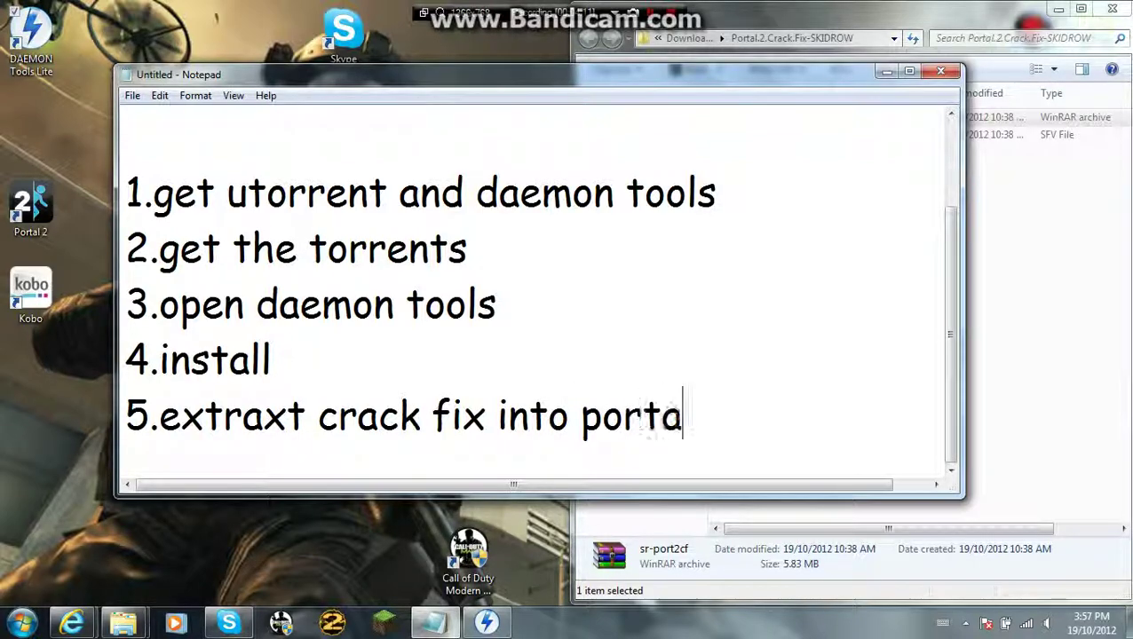
type("l 2 file")
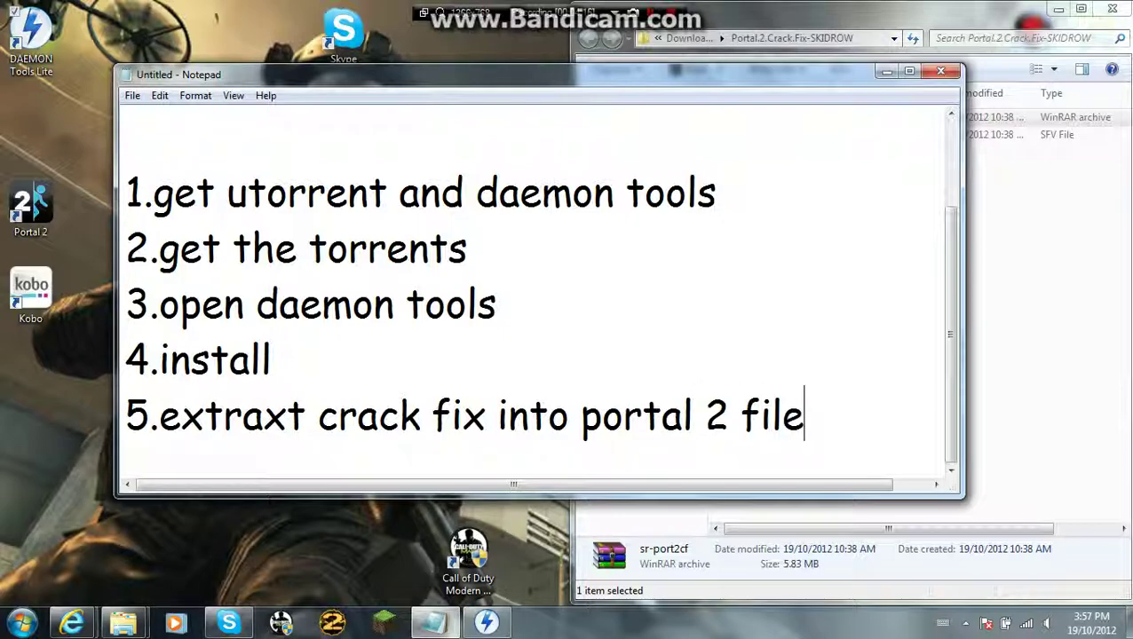
Add the line "should be in here" below the fifth instruction.
mouse_move(125, 621)
key("BackSpace")
key("Return")
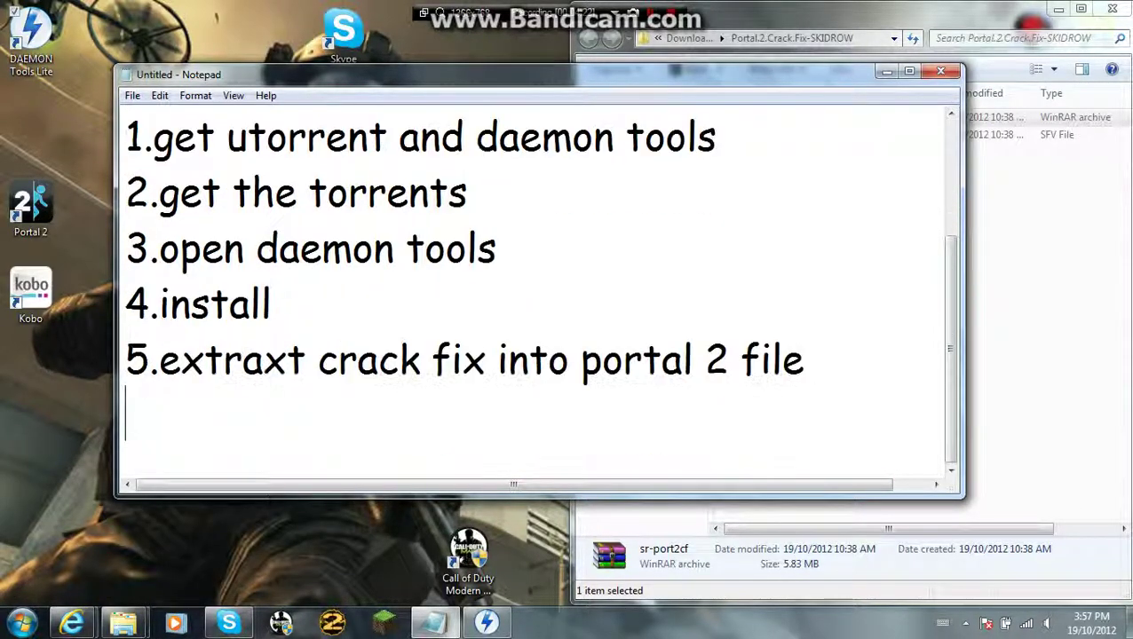
type("sho")
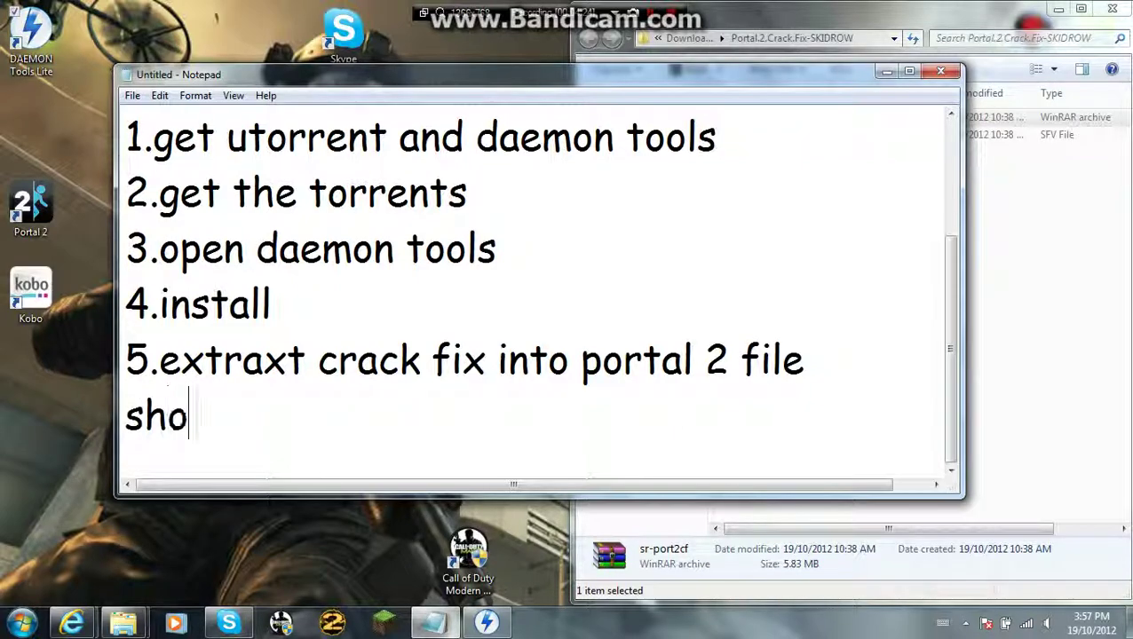
type("uld be ")
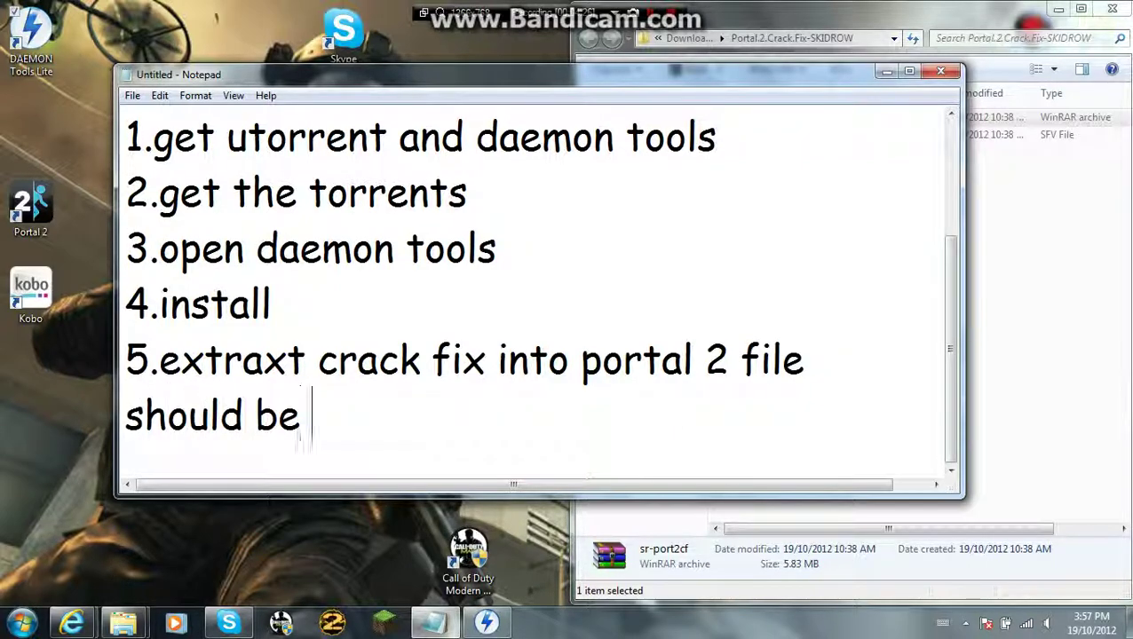
type("in here")
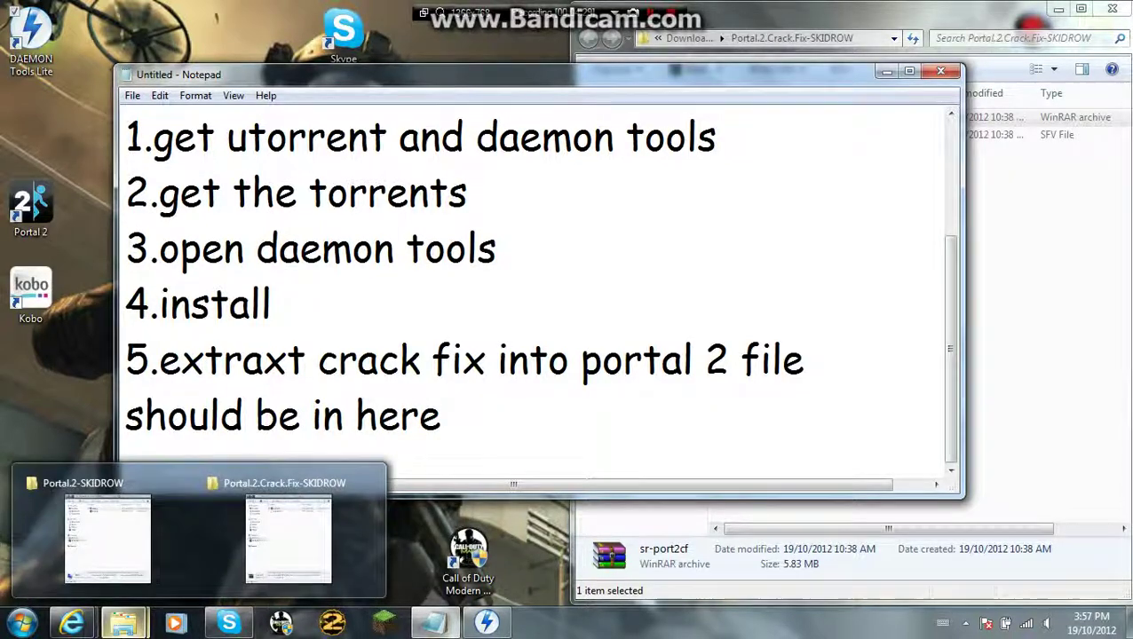
Open a new Explorer window and browse to the Portal 2 folder in C:\Program Files (x86)\Valve.
right_click(124, 621)
left_click(88, 539)
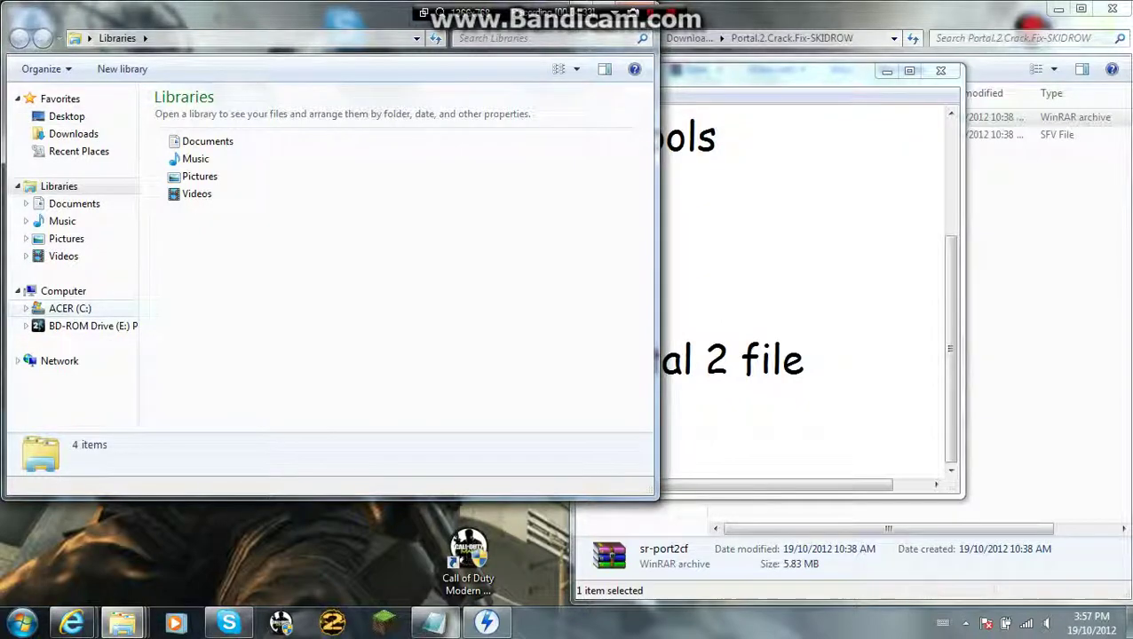
left_click(70, 309)
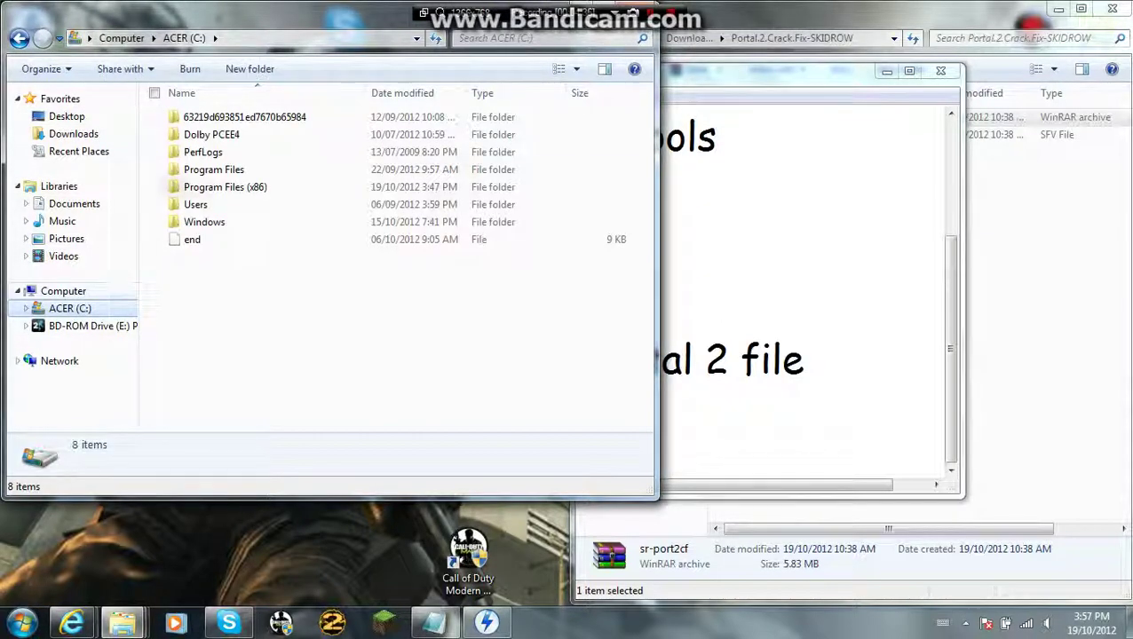
left_click(176, 188)
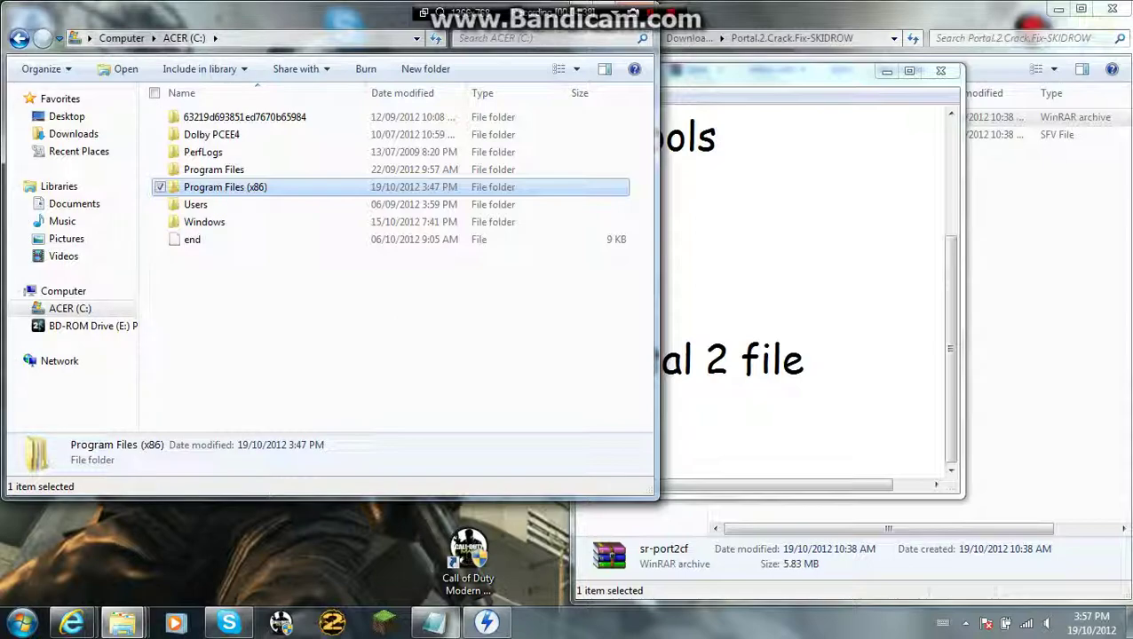
double_click(176, 188)
scroll(169, 321, "down", 1)
scroll(169, 321, "down", 5)
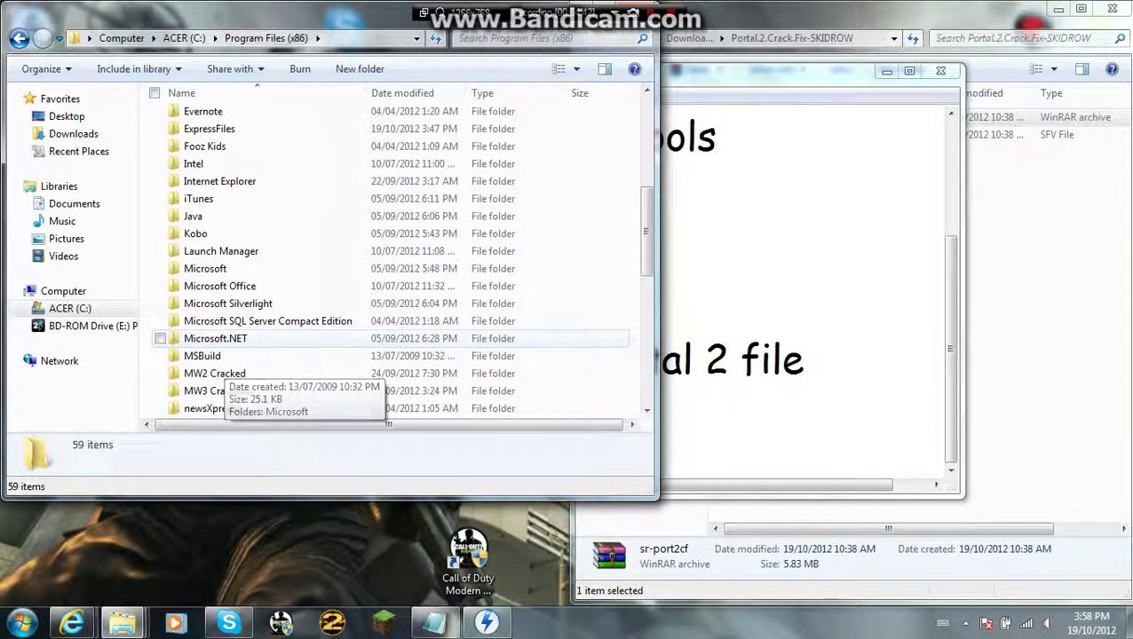
scroll(221, 338, "down", 5)
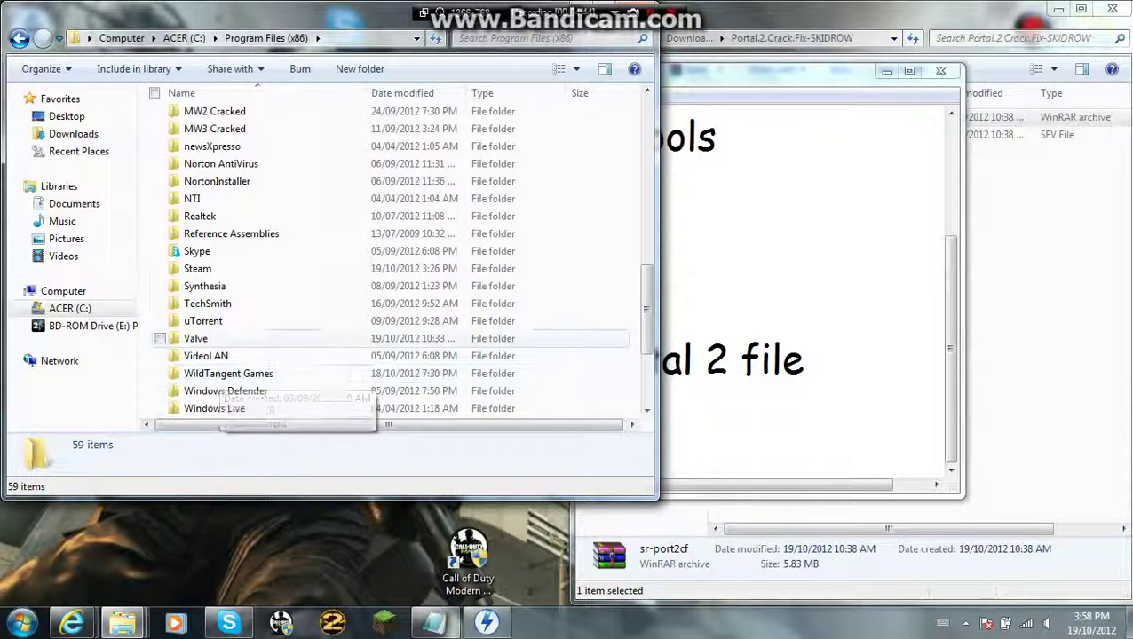
double_click(222, 339)
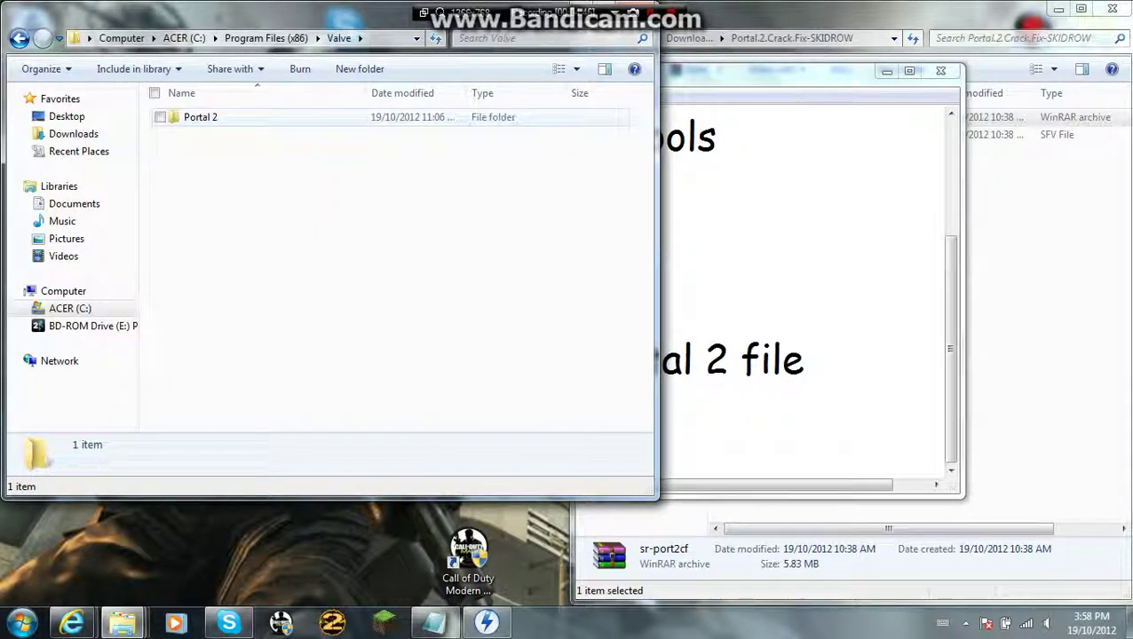
double_click(200, 116)
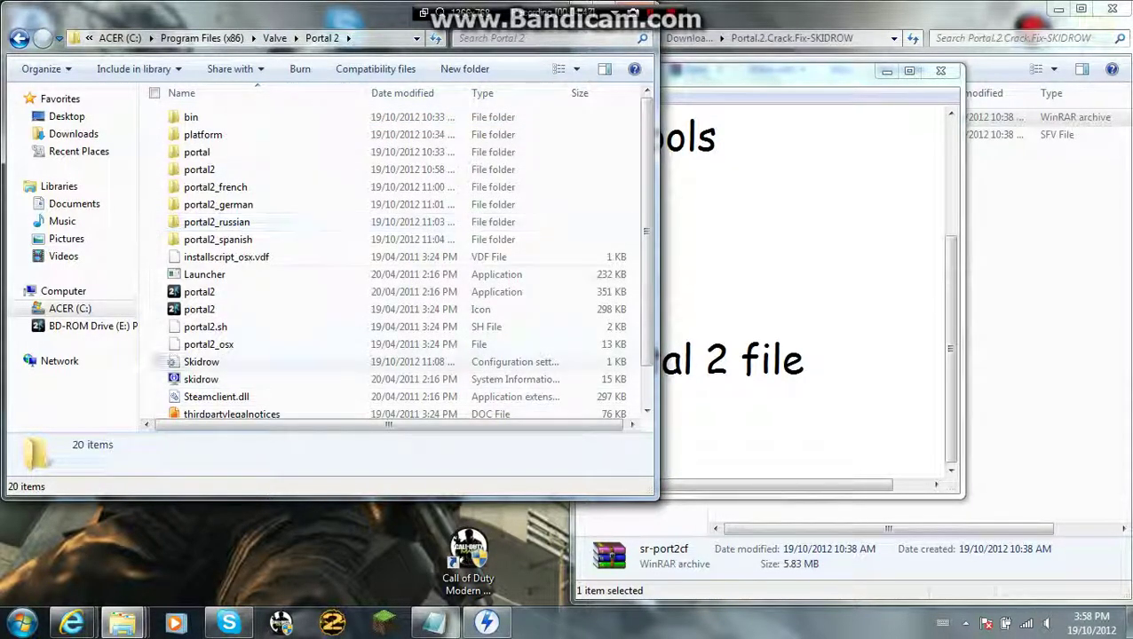
Return to Notepad and start a new line with an opening parenthesis below "should be in here".
left_click(754, 301)
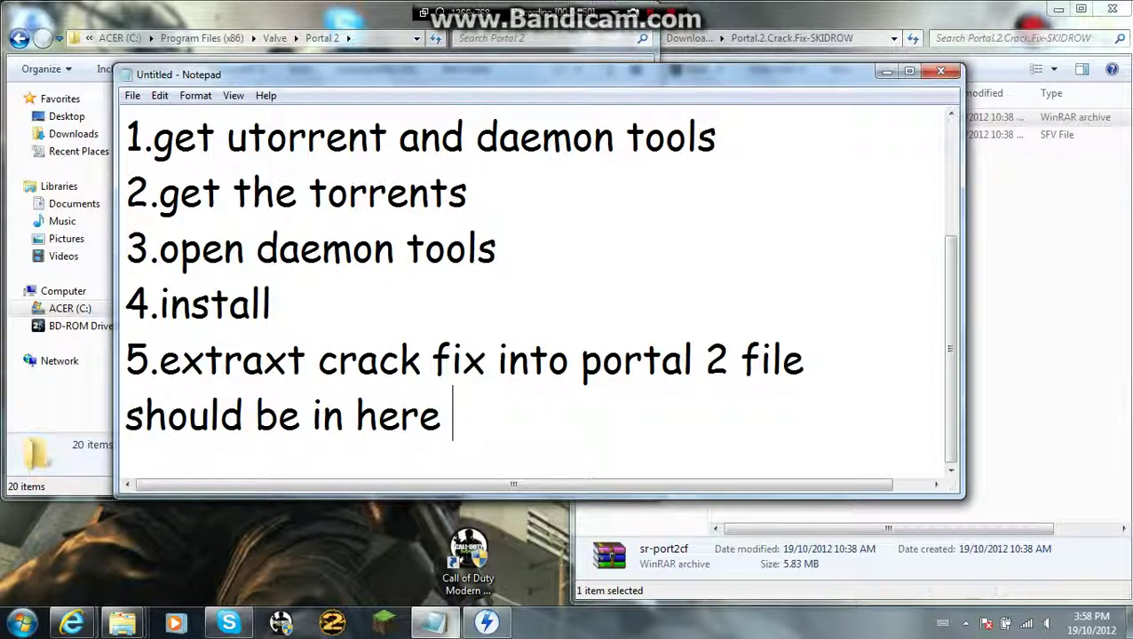
key("Return")
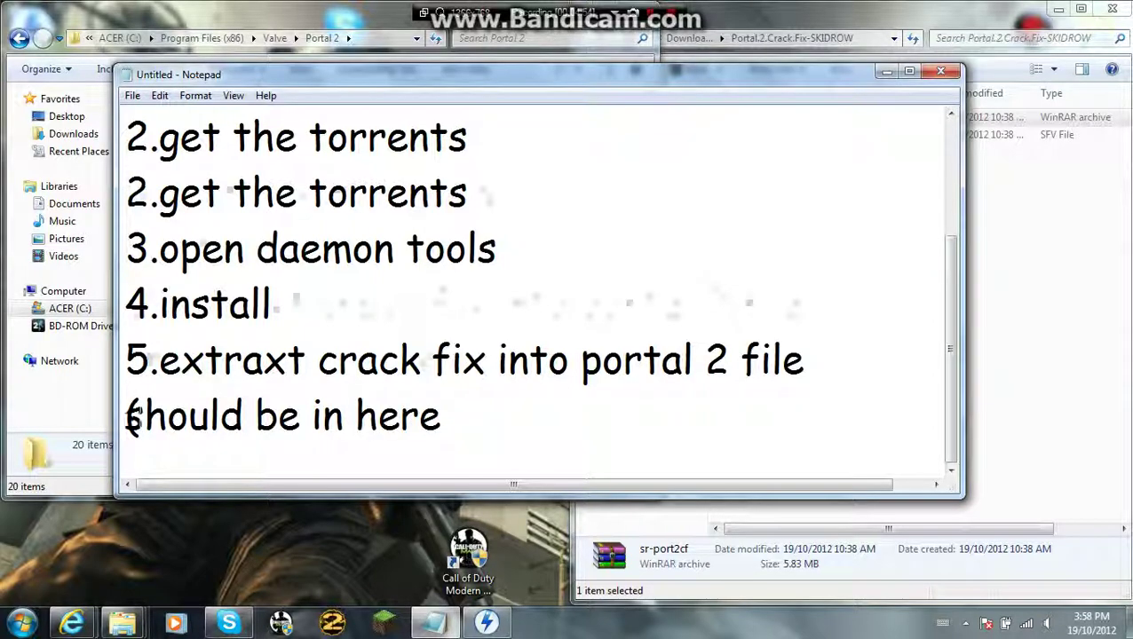
key("End")
key("Return")
type("(window")
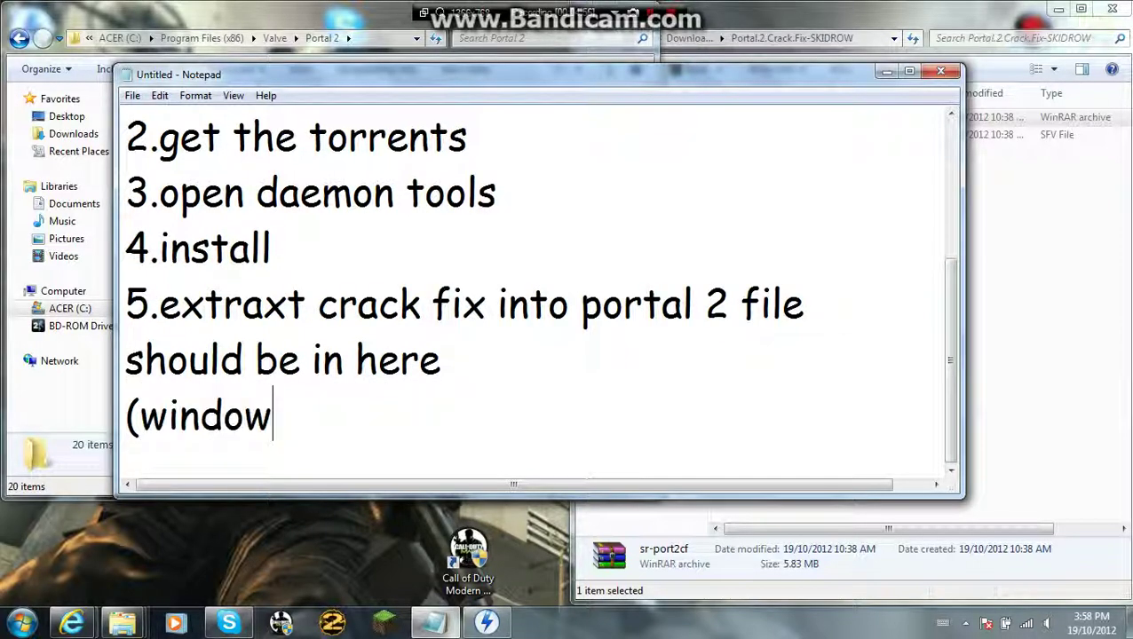
key("BackSpace")
key("BackSpace")
key("BackSpace")
key("BackSpace")
key("BackSpace")
key("BackSpace")
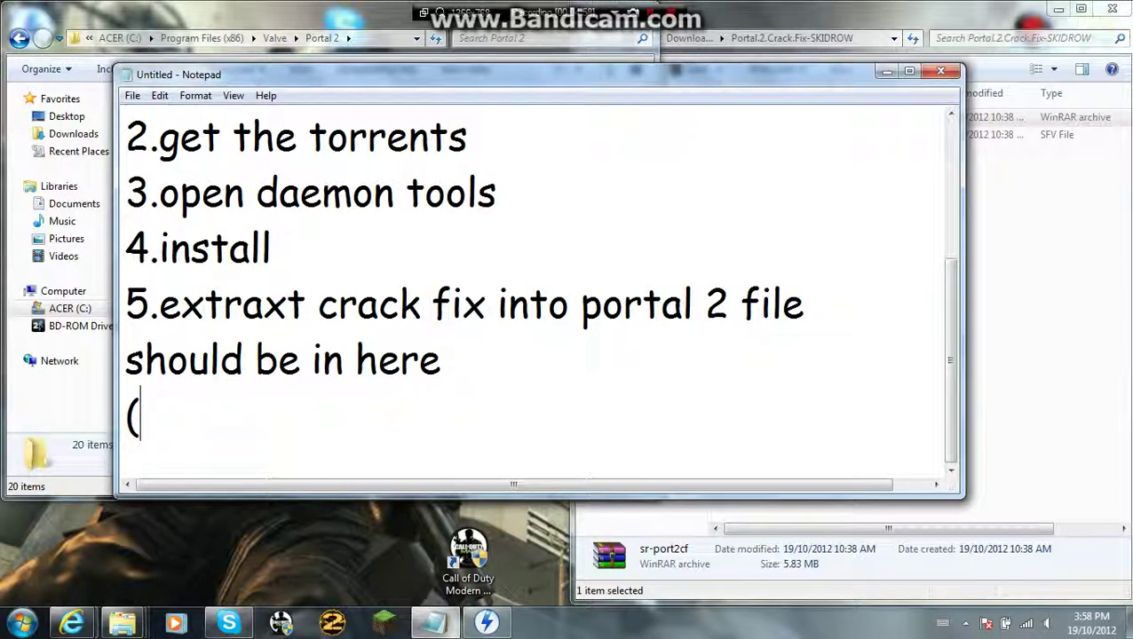
Write "64 bit program 86x)(" after the opening parenthesis on the last line.
type("64 bit")
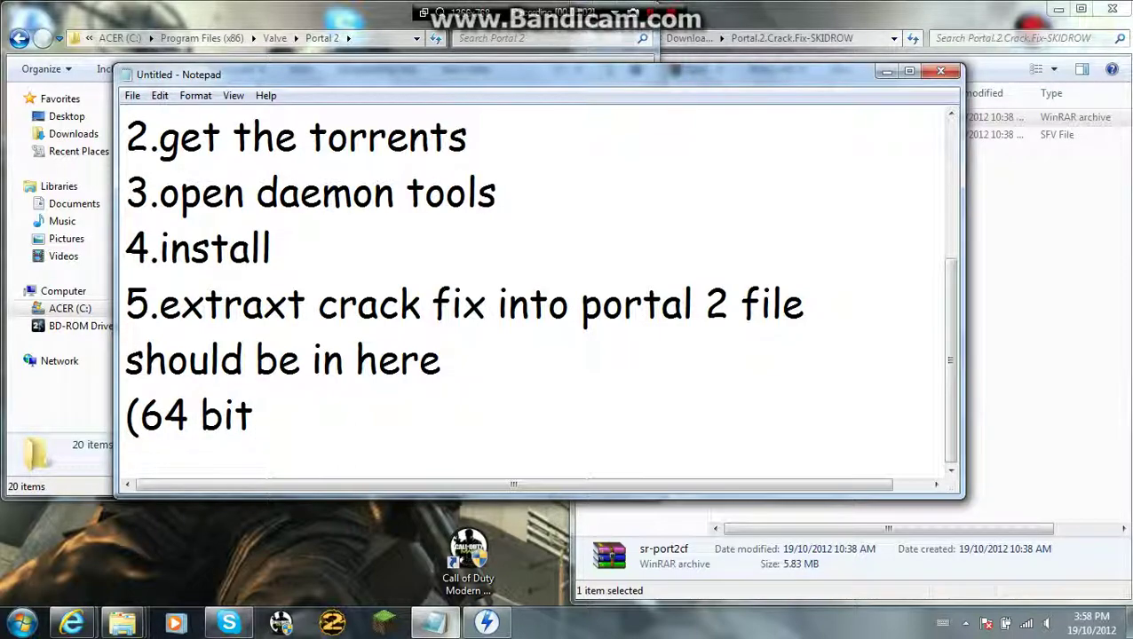
type(" program")
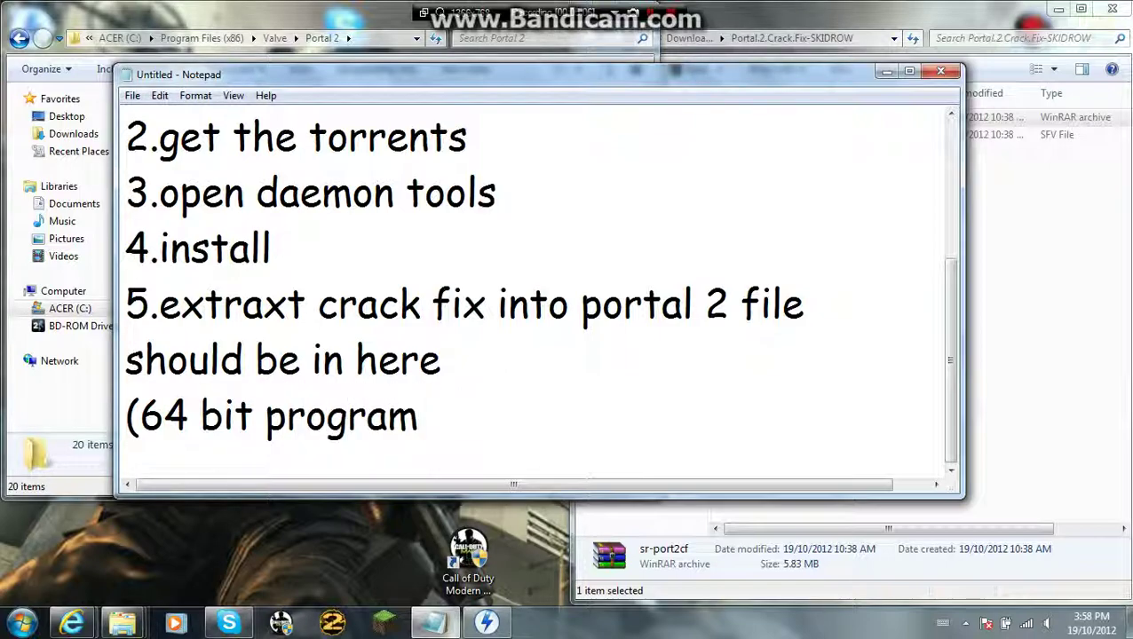
type(" 84")
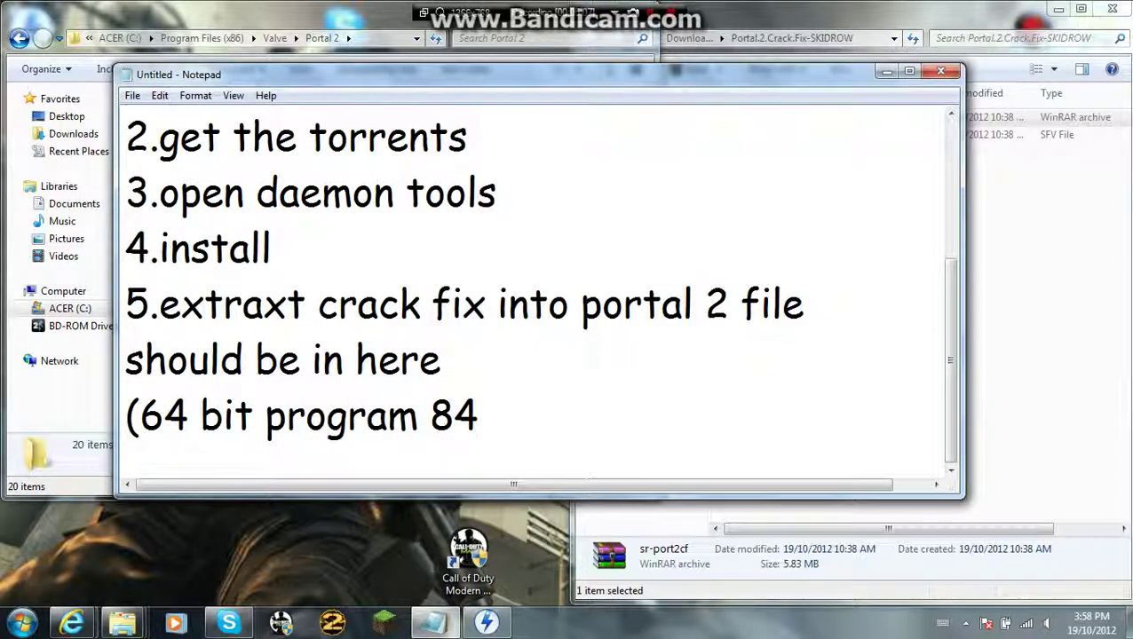
key("BackSpace")
type("6x")
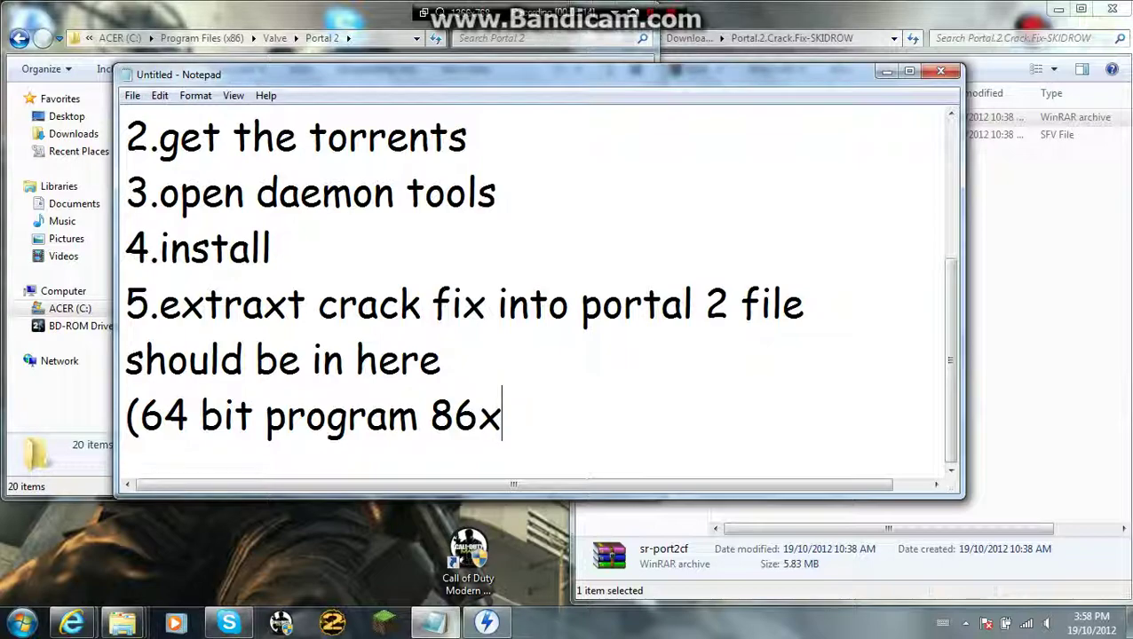
type(")(")
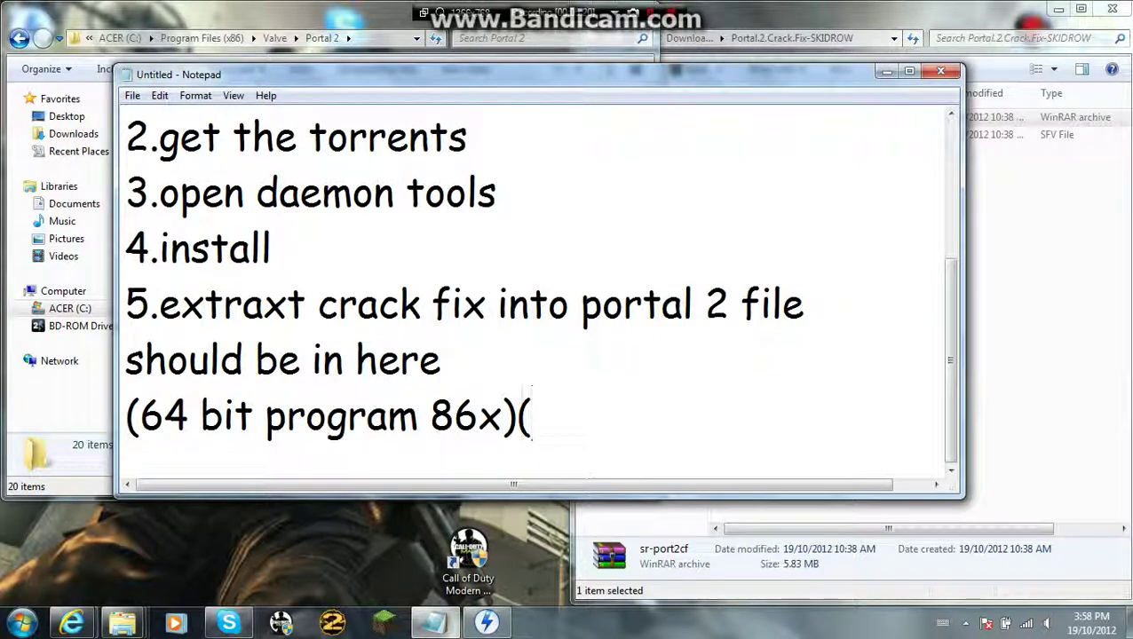
Complete the second parenthesis with "32 bit program files)" and start a new line below it.
type("32")
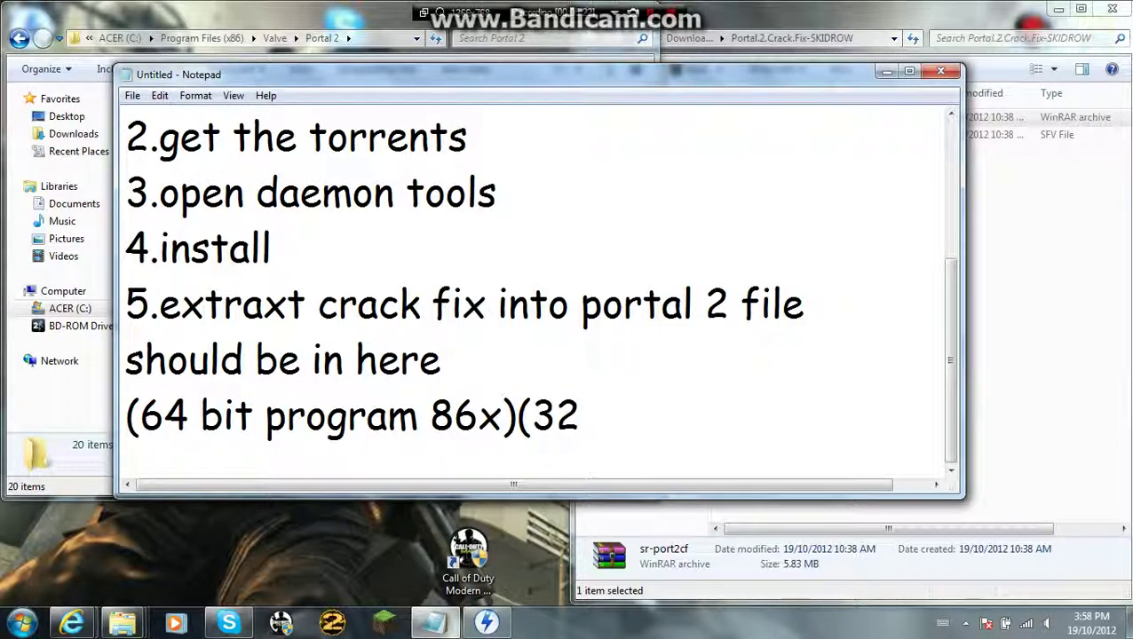
type(" bit")
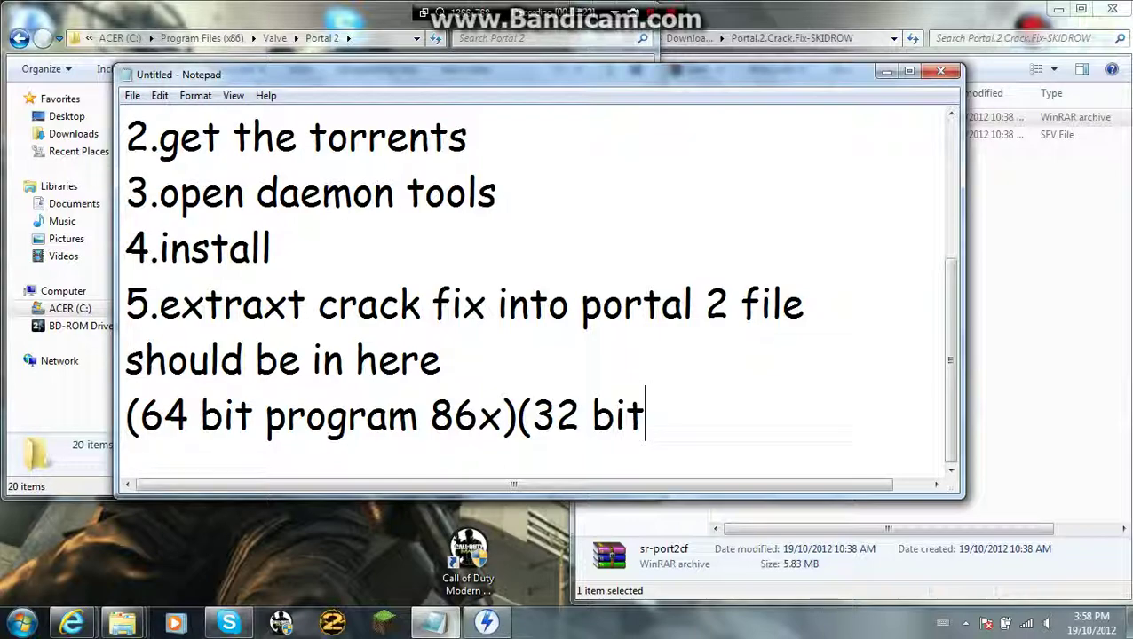
type(" program")
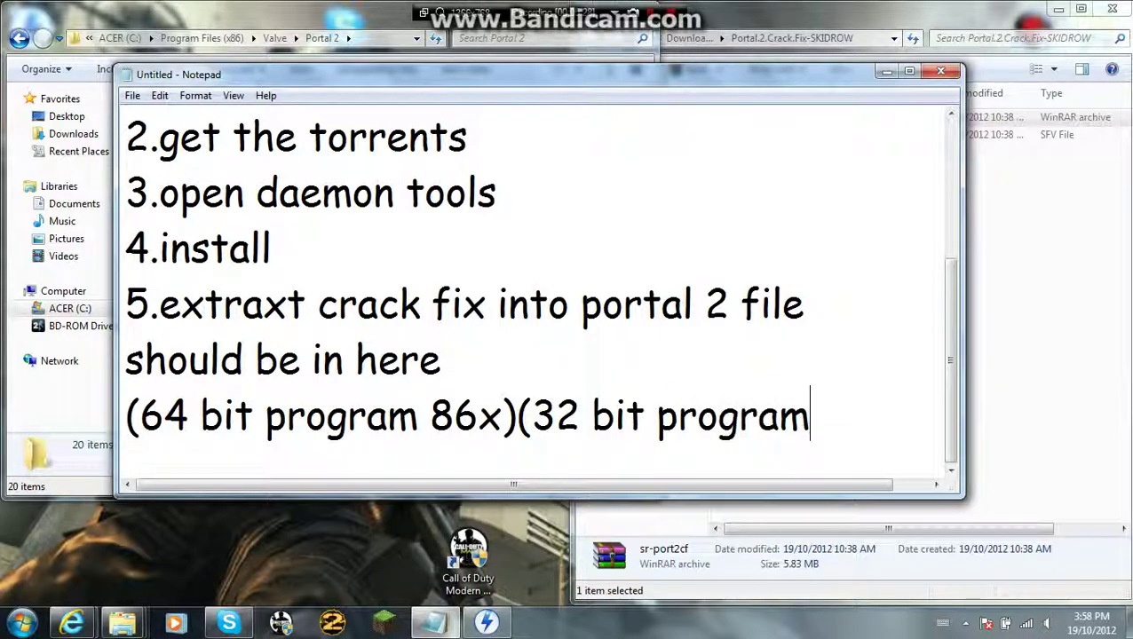
type(" fil")
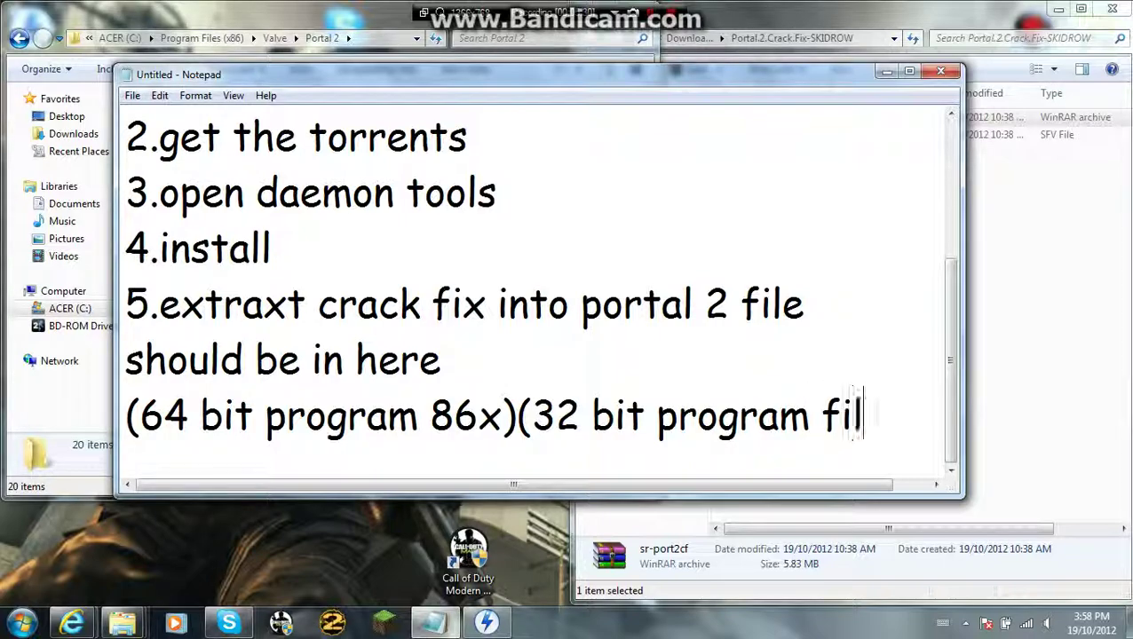
type("es)")
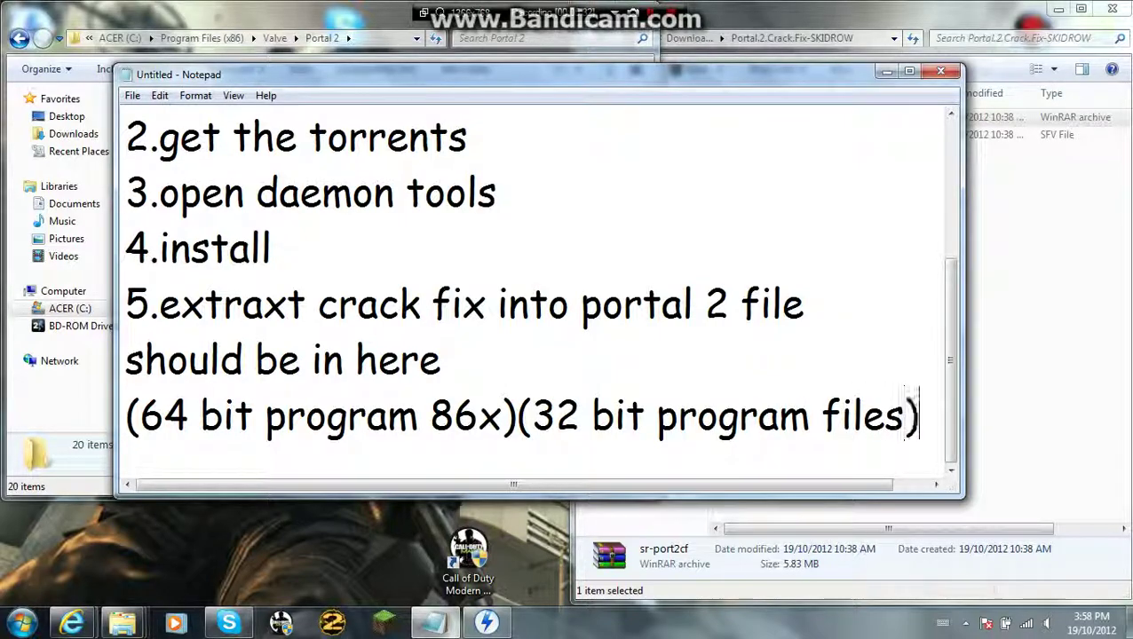
key("Return")
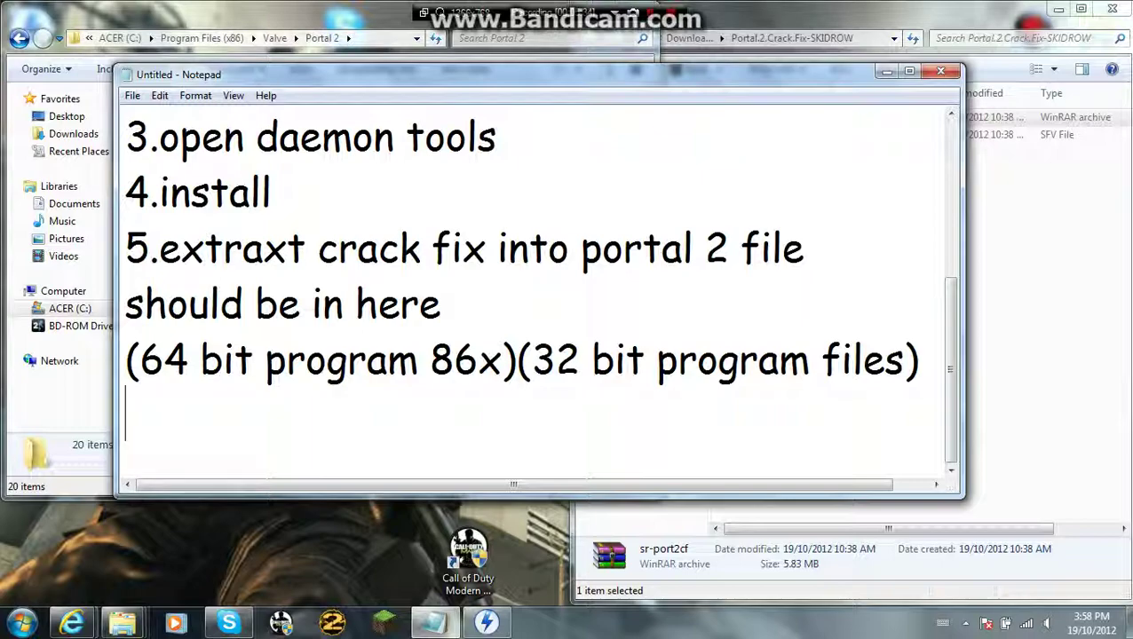
Dock the Portal 2 folder window side by side with the Portal.2.Crack.Fix-SKIDROW folder window.
left_click(355, 13)
left_click_drag(355, 11, 361, 77)
left_click(609, 75)
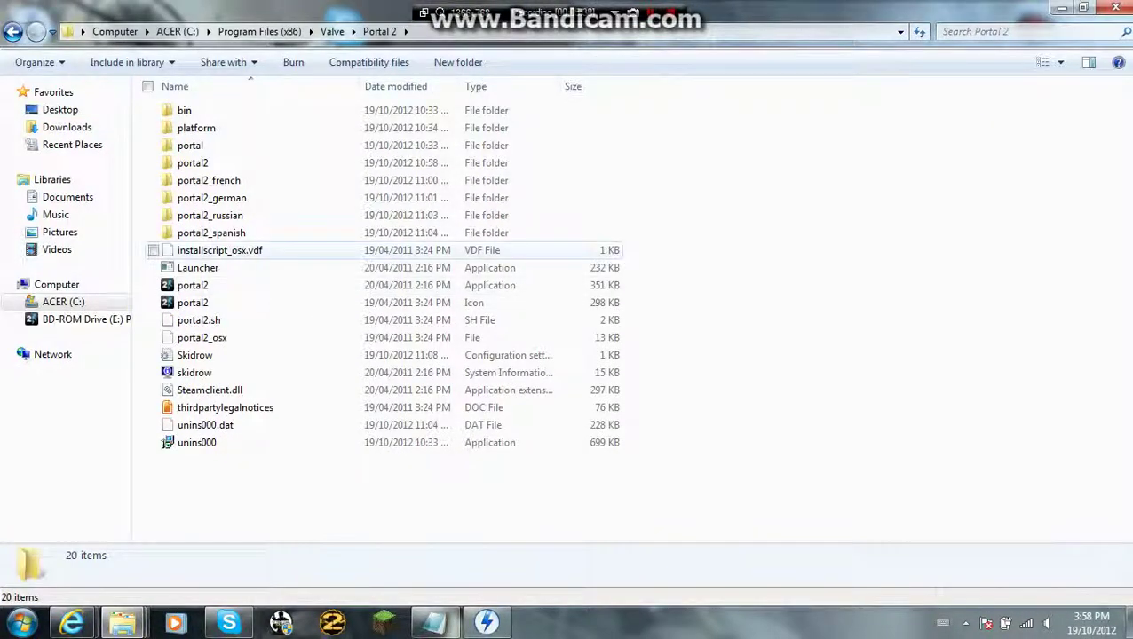
left_click_drag(1017, 7, 1, 102)
left_click(799, 16)
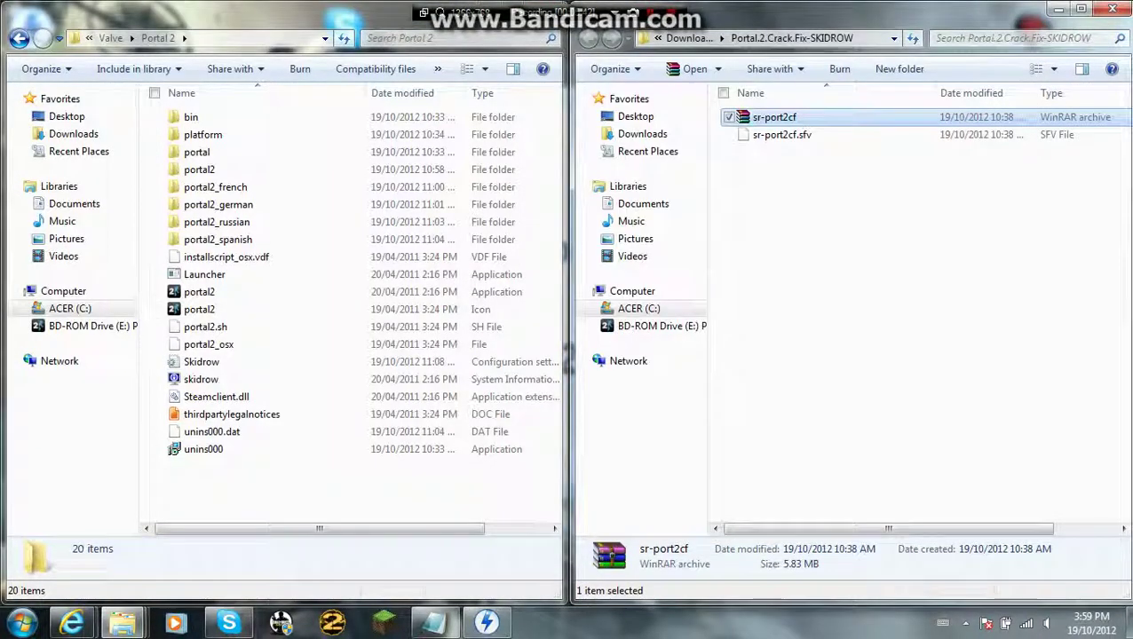
Open the sr-port2cf archive, dock it beside the Portal 2 folder, and select the five files from Launcher.exe to Steamclient.dll.
double_click(799, 119)
left_click_drag(621, 41, 1008, 165)
left_click_drag(1130, 166, 1131, 142)
left_click_drag(716, 335, 641, 176)
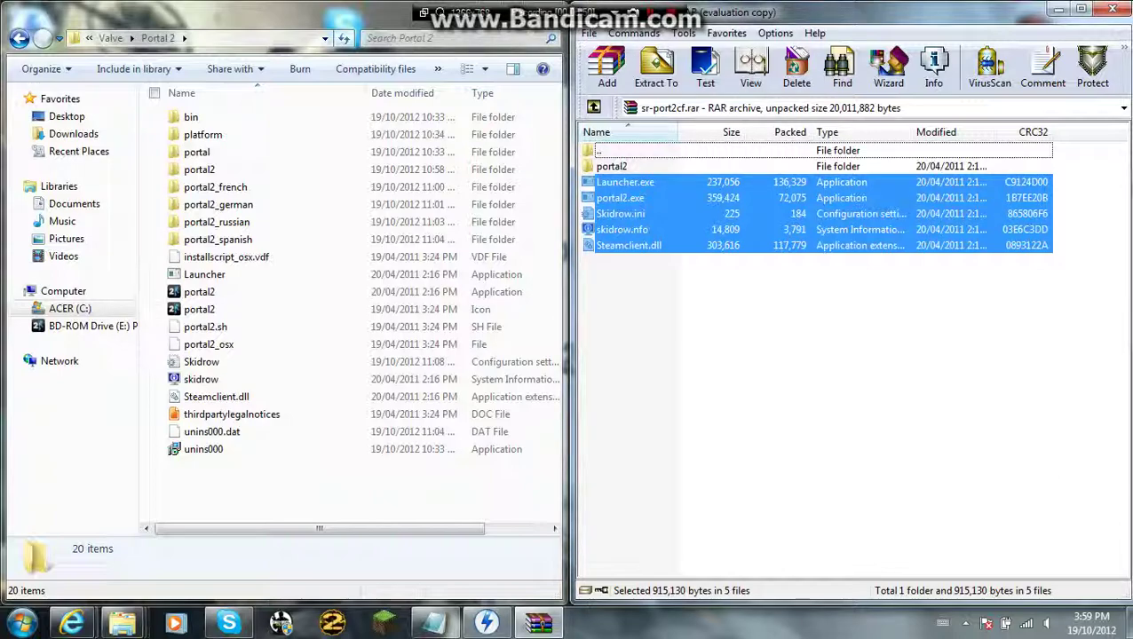
Paste the archive's files into the Portal 2 folder, replacing all same-named files and granting administrator permission.
right_click(288, 491)
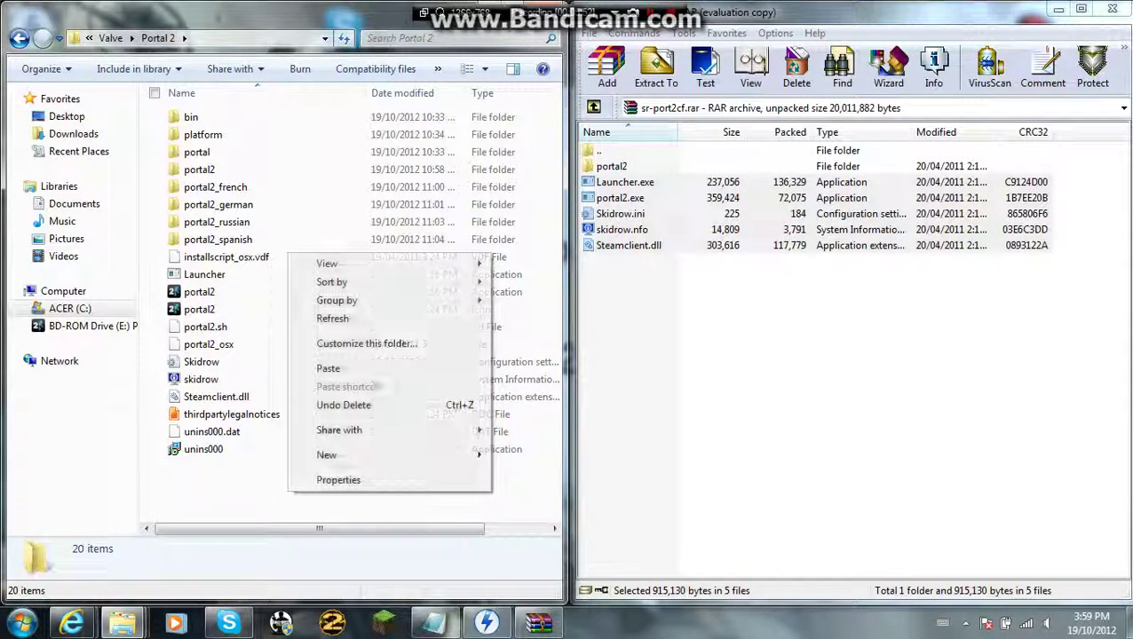
left_click(328, 369)
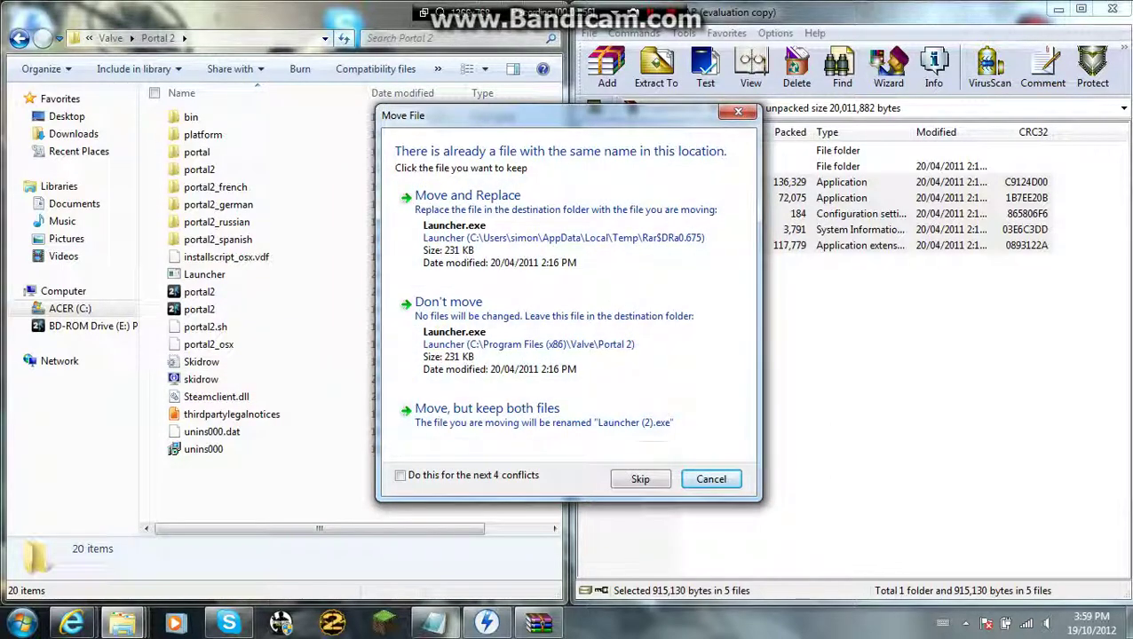
left_click(400, 475)
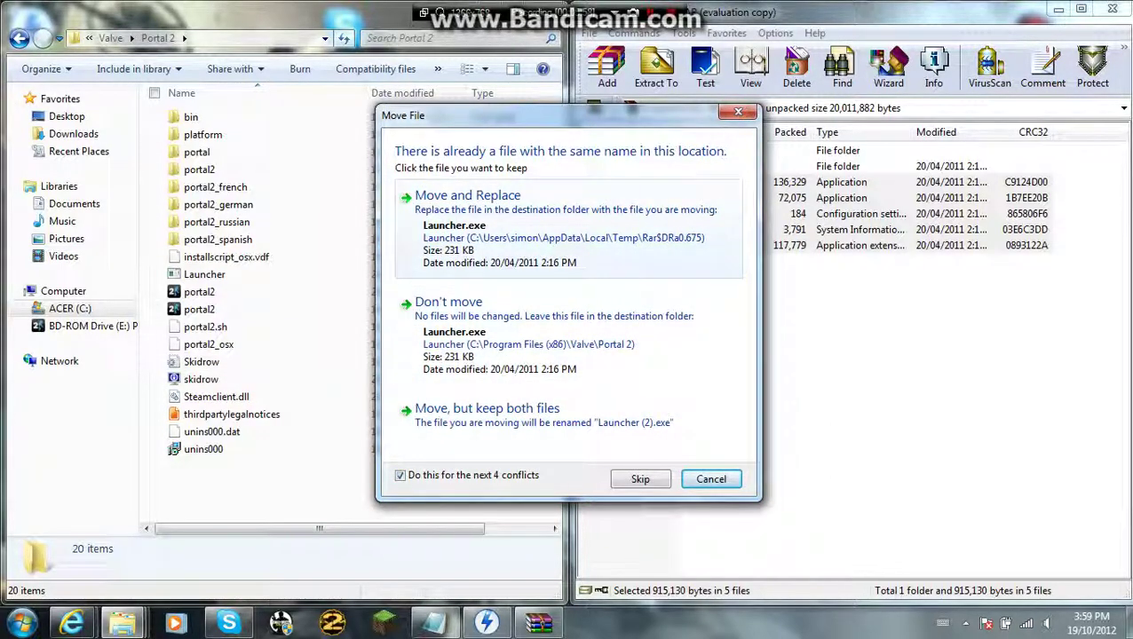
left_click(467, 197)
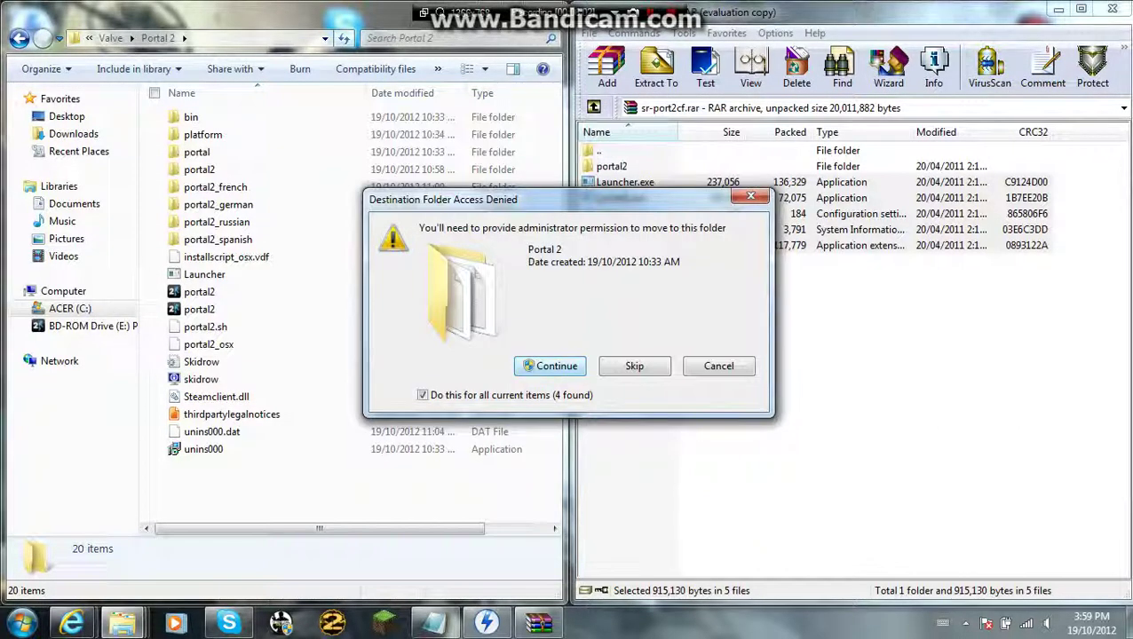
key("Return")
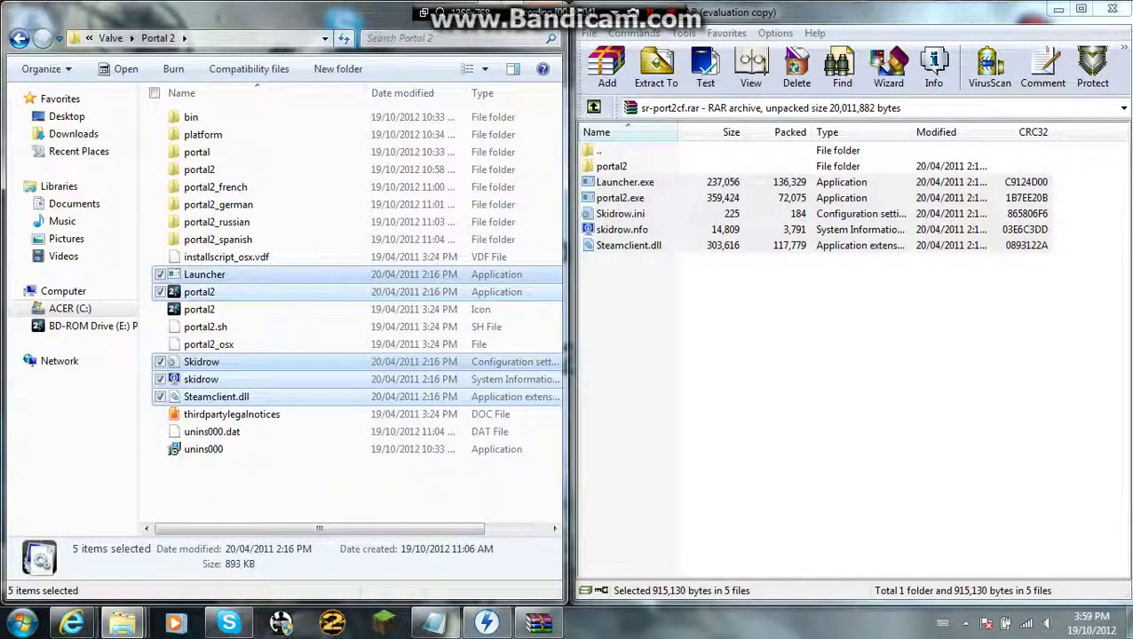
left_click(355, 487)
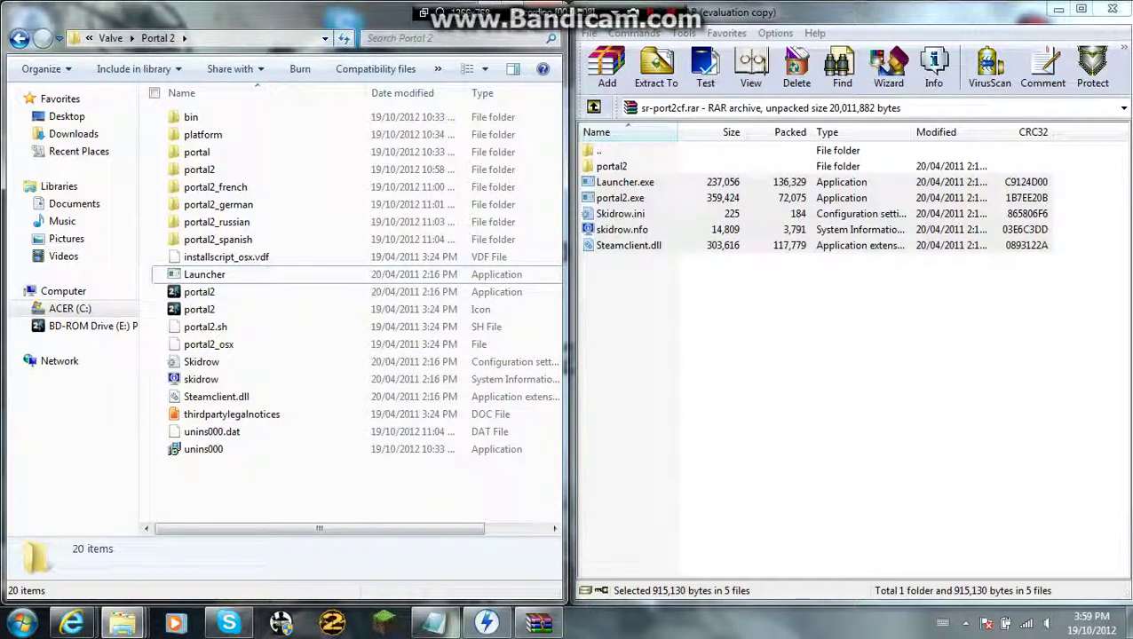
Clear the folder and archive windows off the Notepad notes and add the line "6.goto portal 2 , bin".
left_click(490, 9)
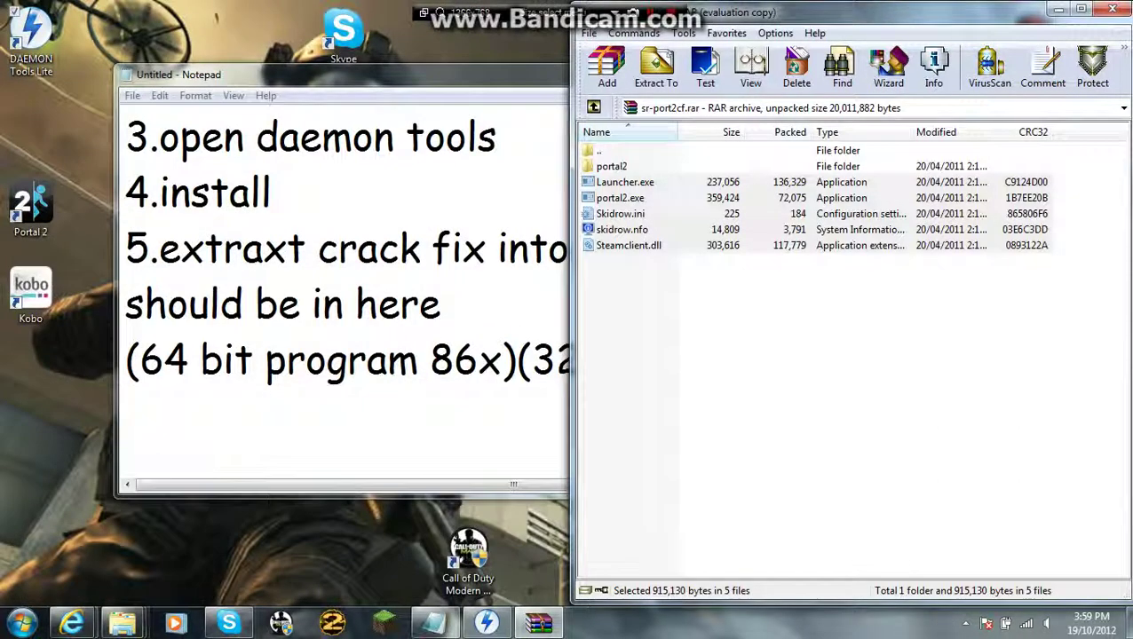
left_click(1058, 9)
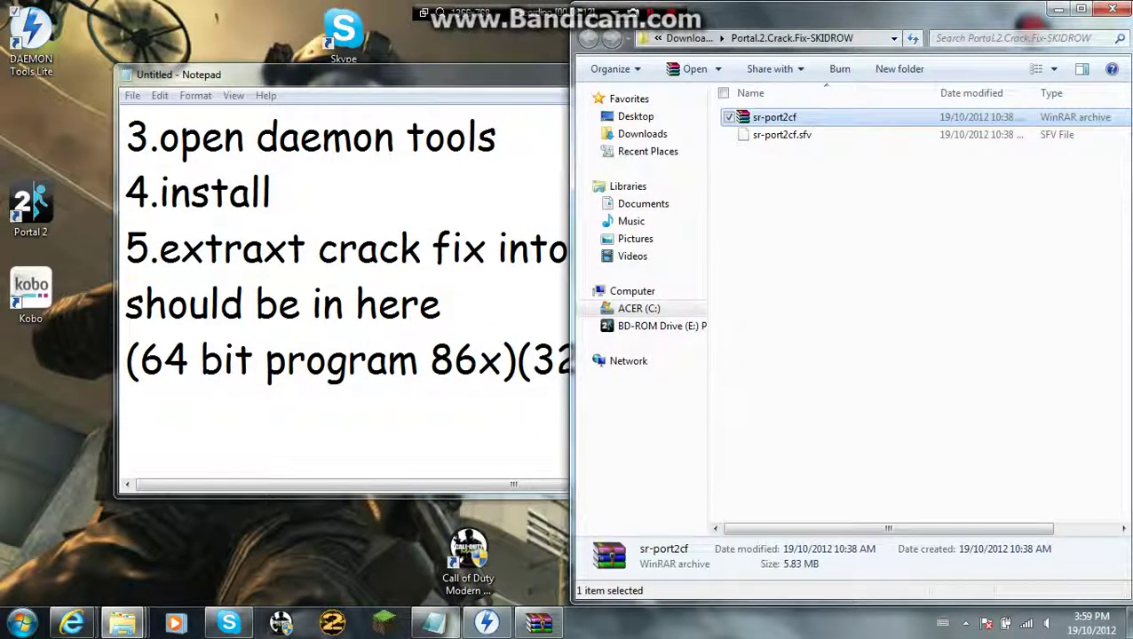
left_click(426, 426)
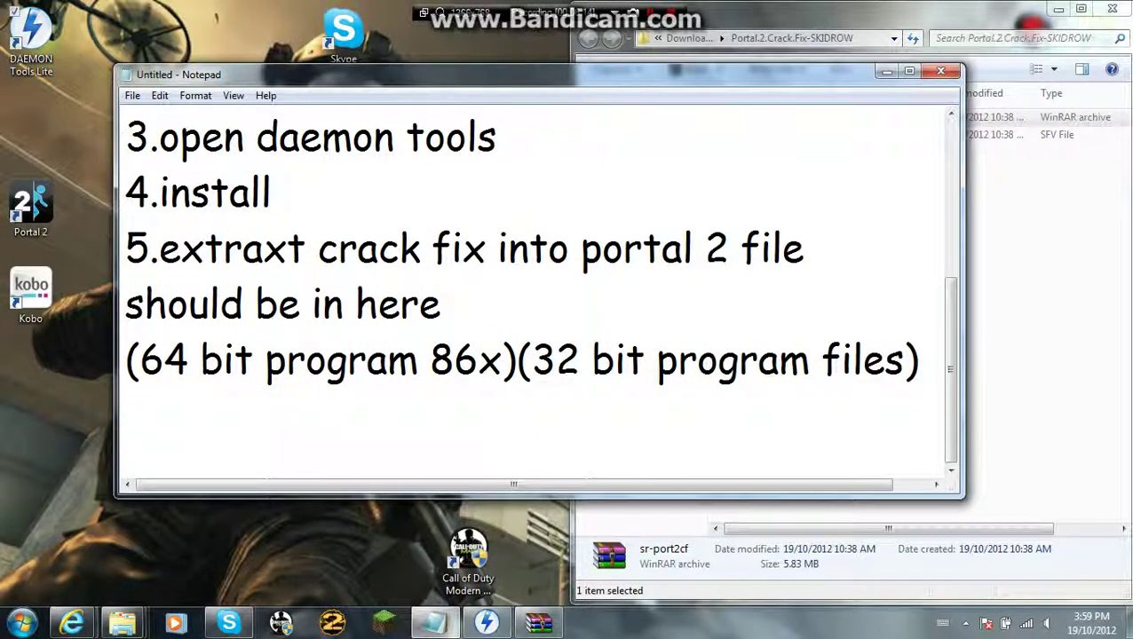
type("6.goto")
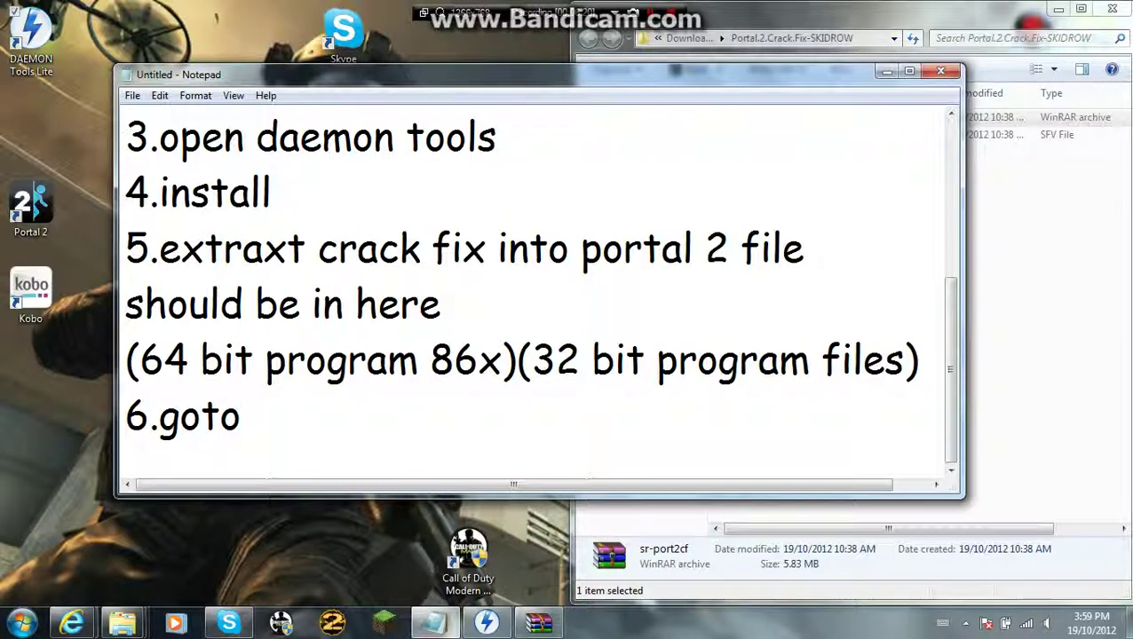
type(" por")
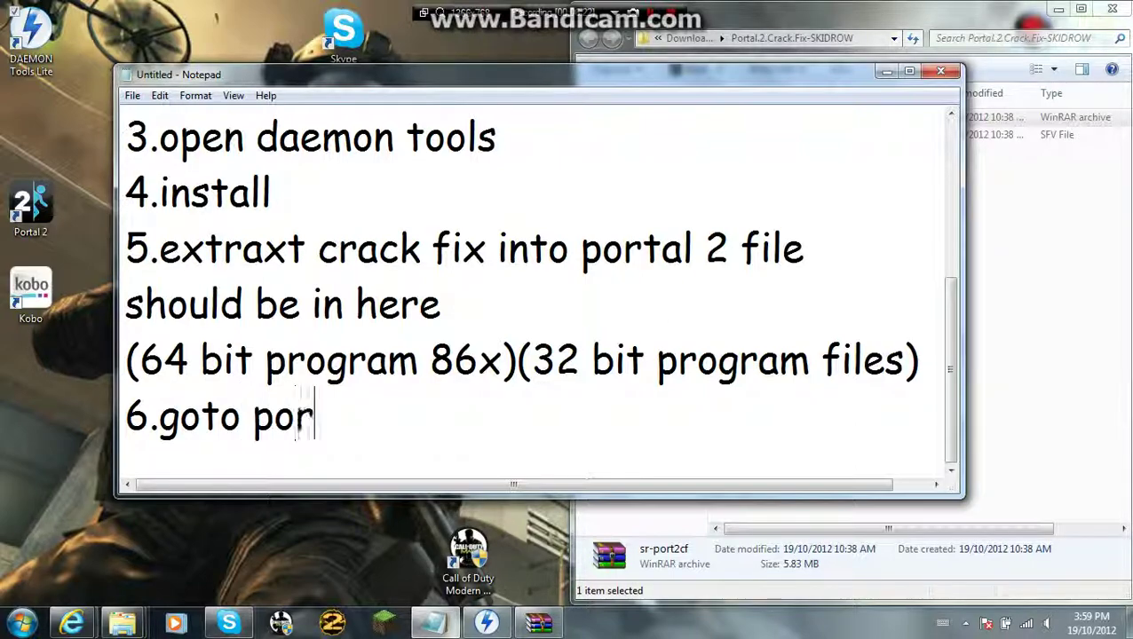
type("tal 2")
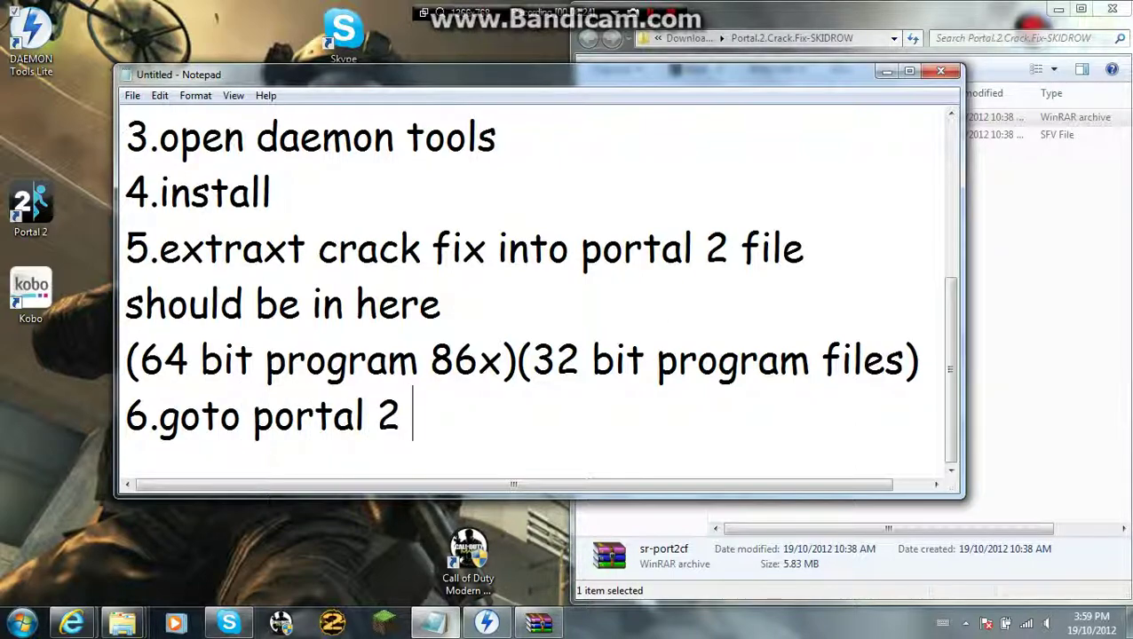
type(" bin")
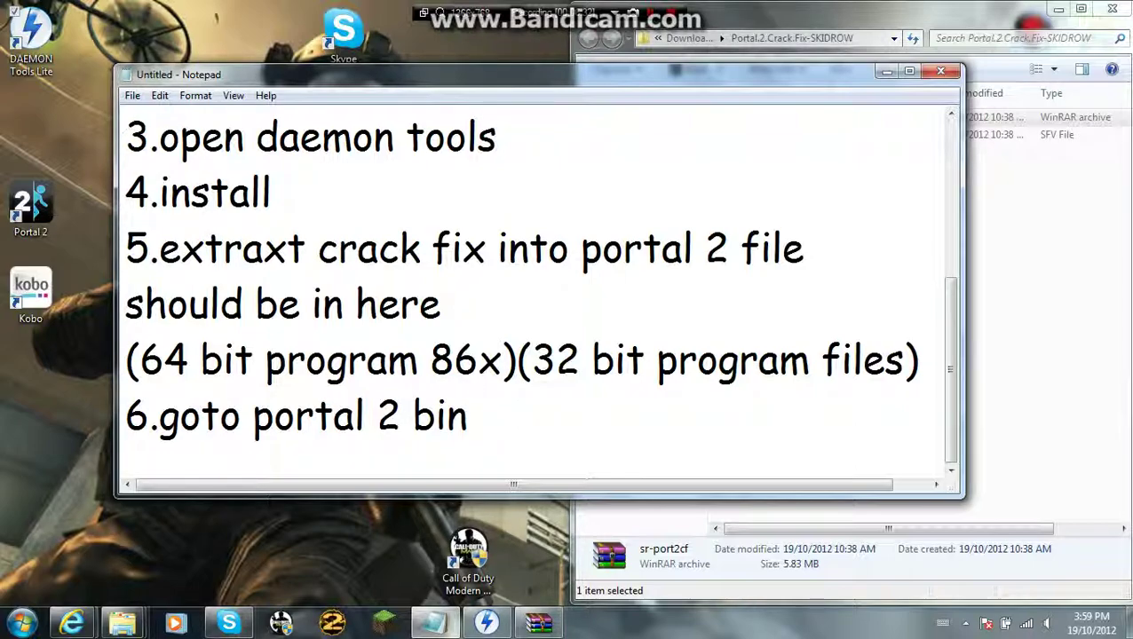
left_click(412, 415)
type(",")
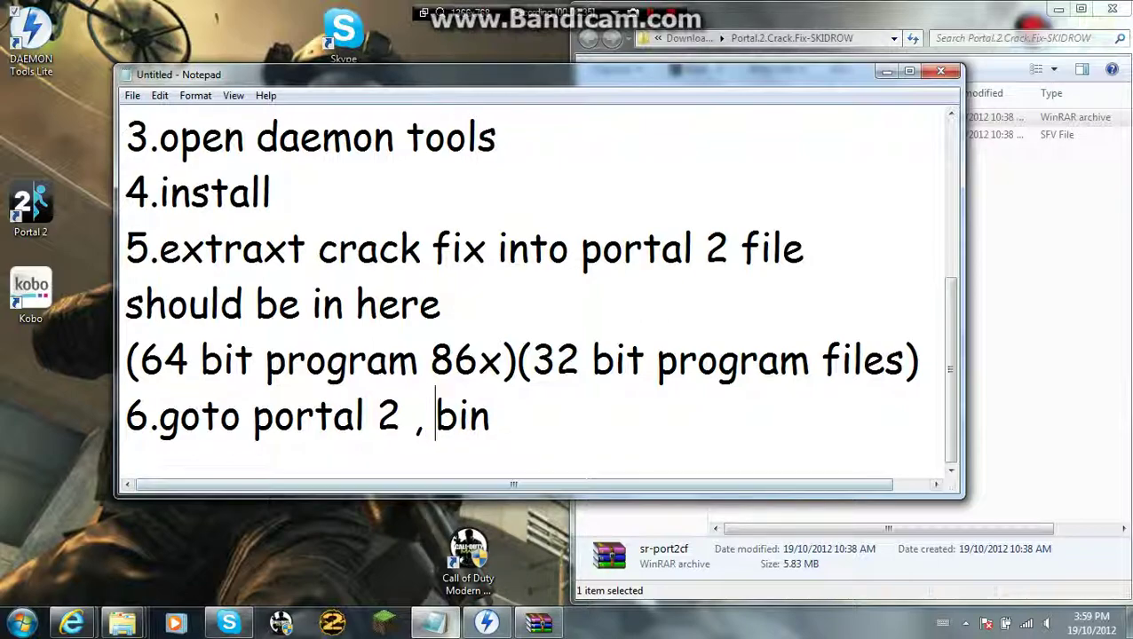
Bring back the Portal 2 folder window and open the bin folder inside its portal2 subfolder.
mouse_move(122, 624)
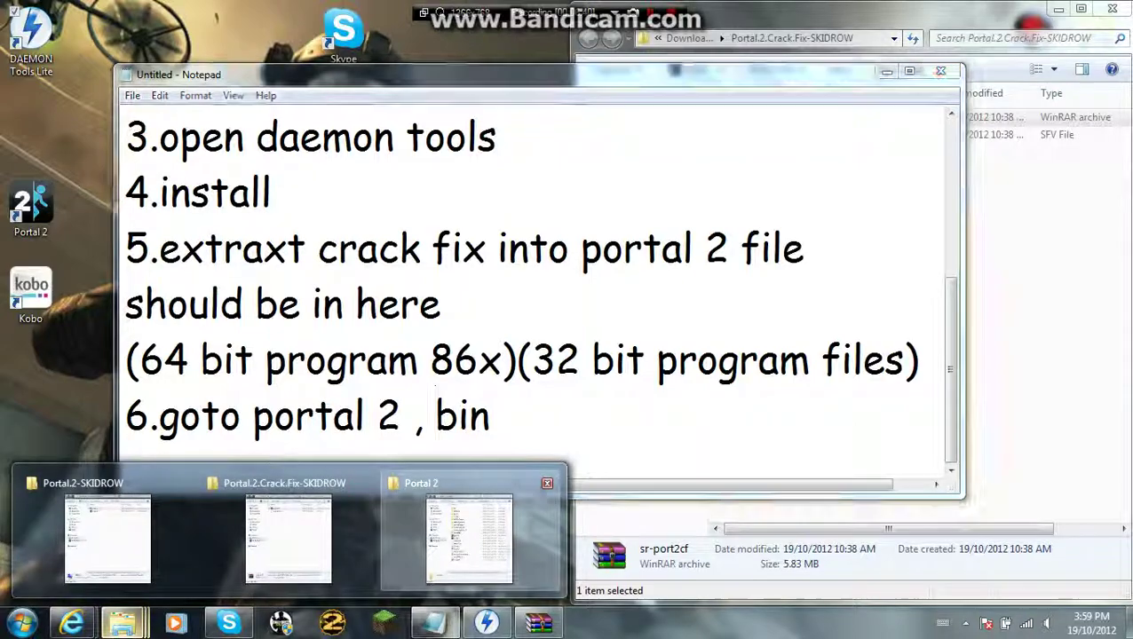
left_click(468, 537)
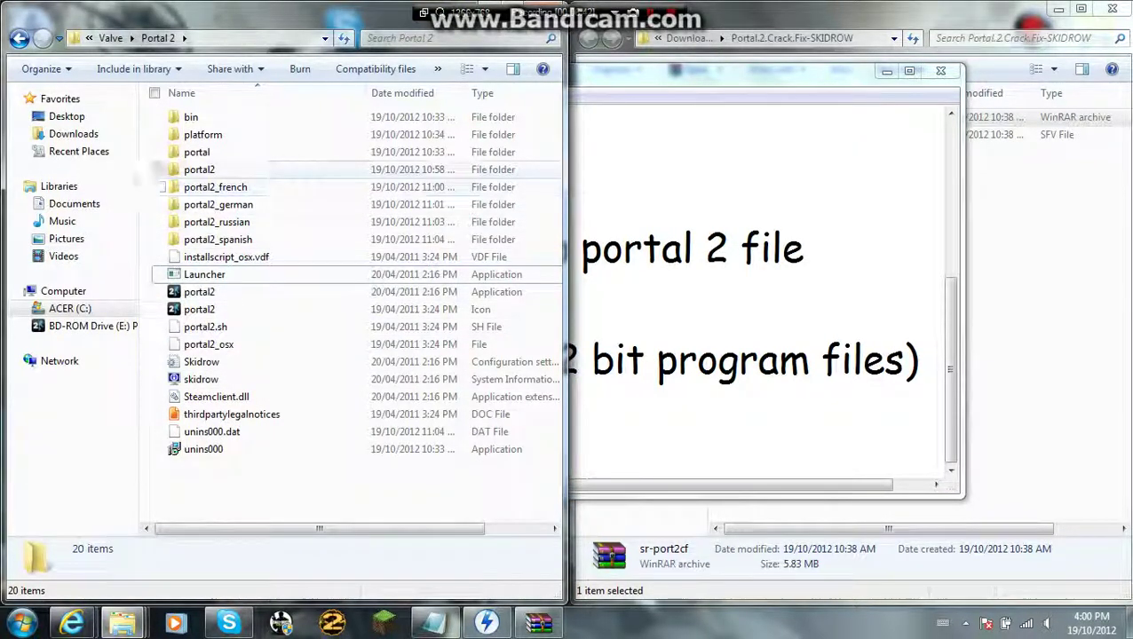
double_click(199, 170)
left_click(199, 170)
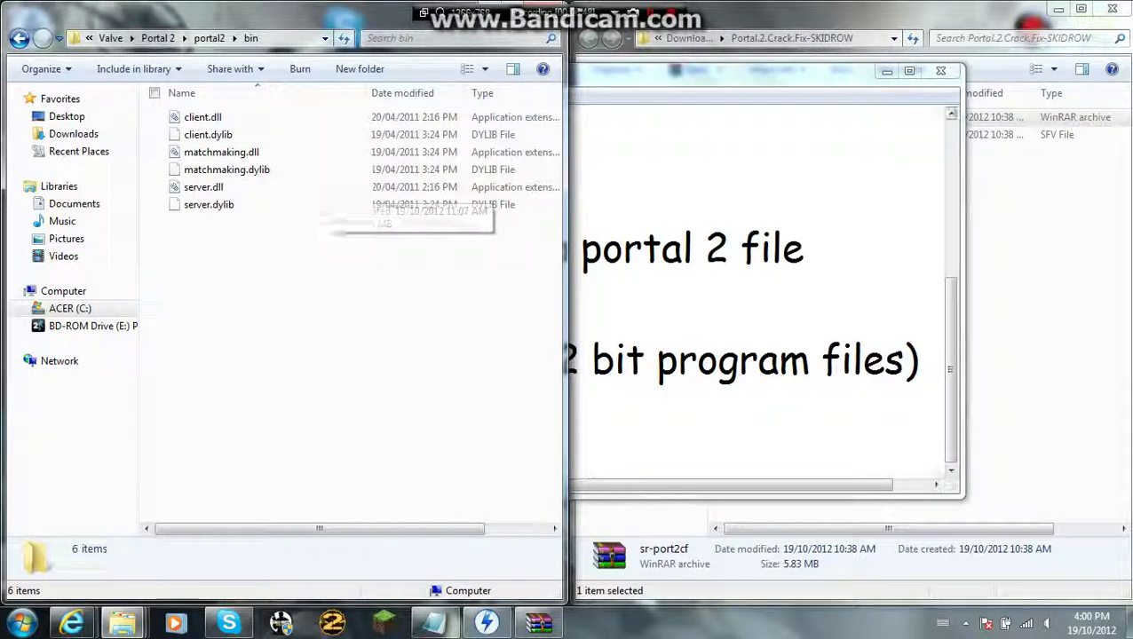
Open the portal2\bin folder inside the sr-port2cf archive and select client.dll and server.dll.
left_click(538, 622)
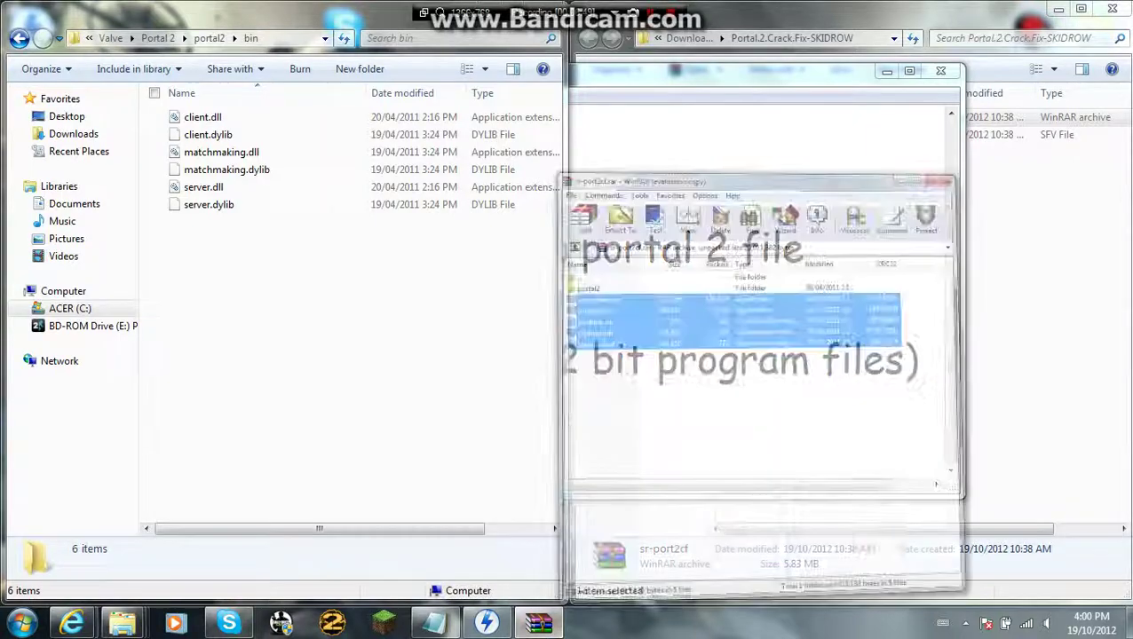
double_click(611, 166)
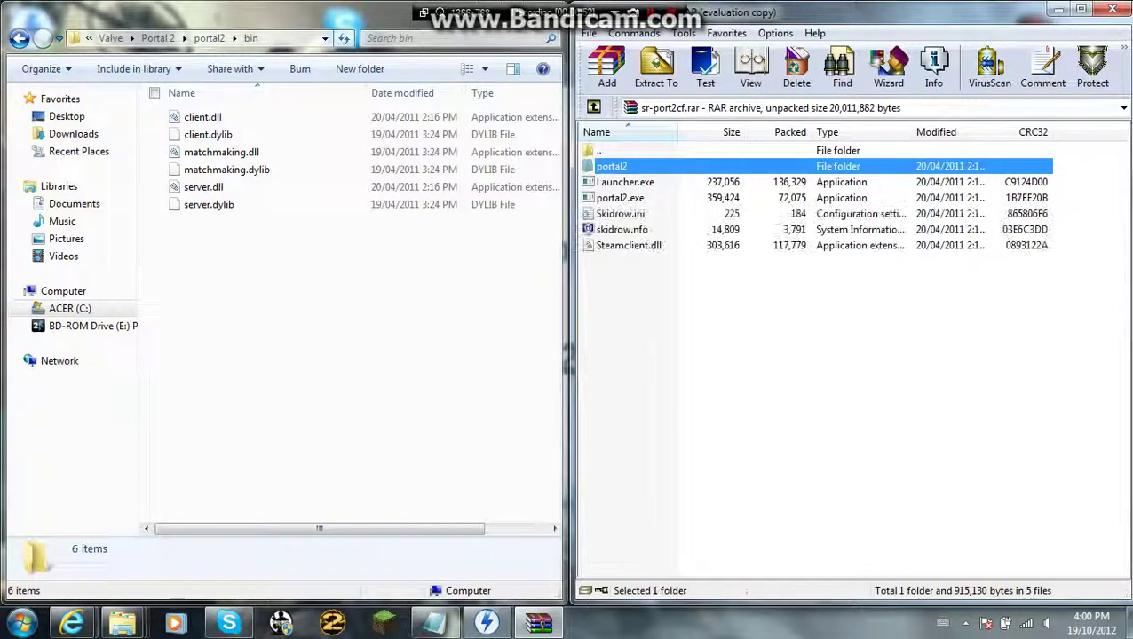
double_click(604, 166)
left_click_drag(635, 214, 604, 164)
Move client.dll and server.dll into the game's bin folder, replacing both existing files with administrator permission, and close the archive.
left_click_drag(648, 214, 355, 302)
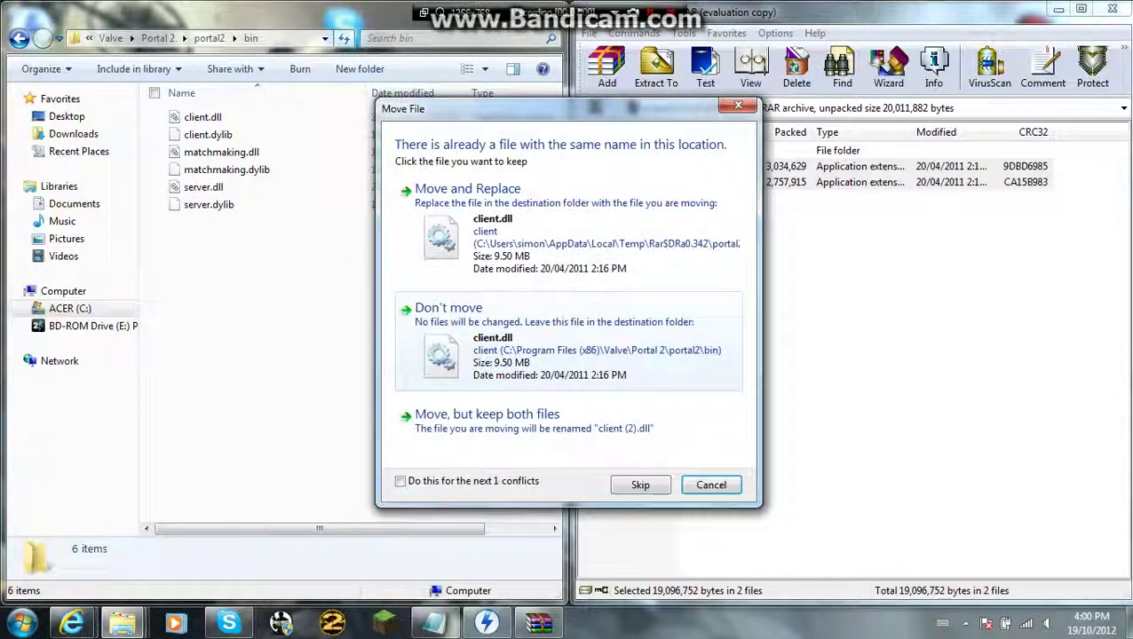
left_click(400, 482)
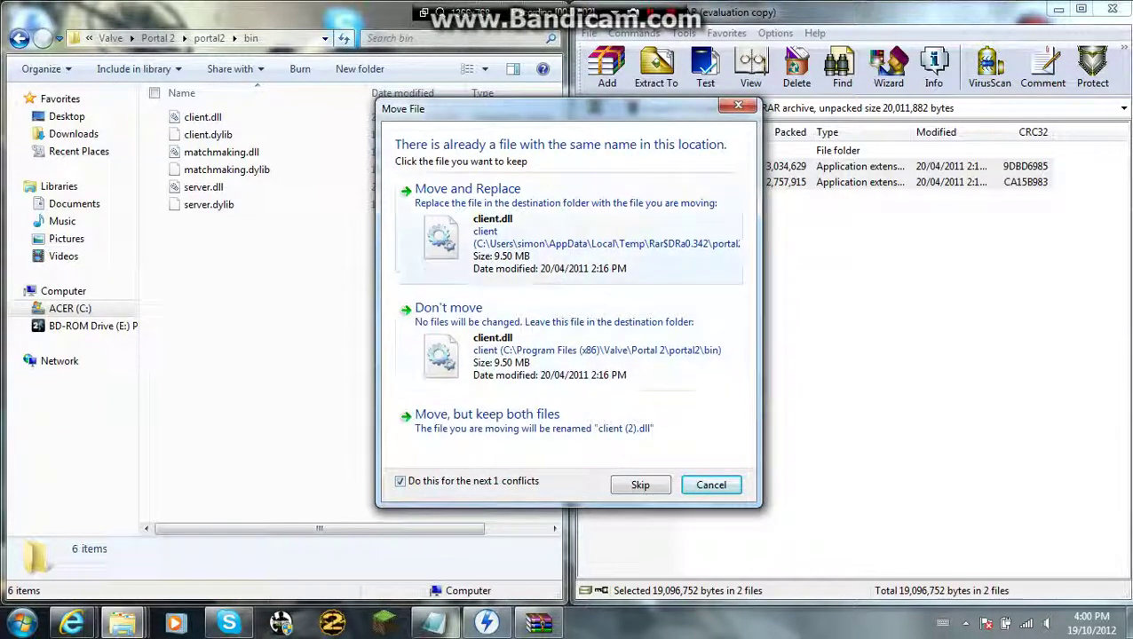
left_click(515, 233)
key("Return")
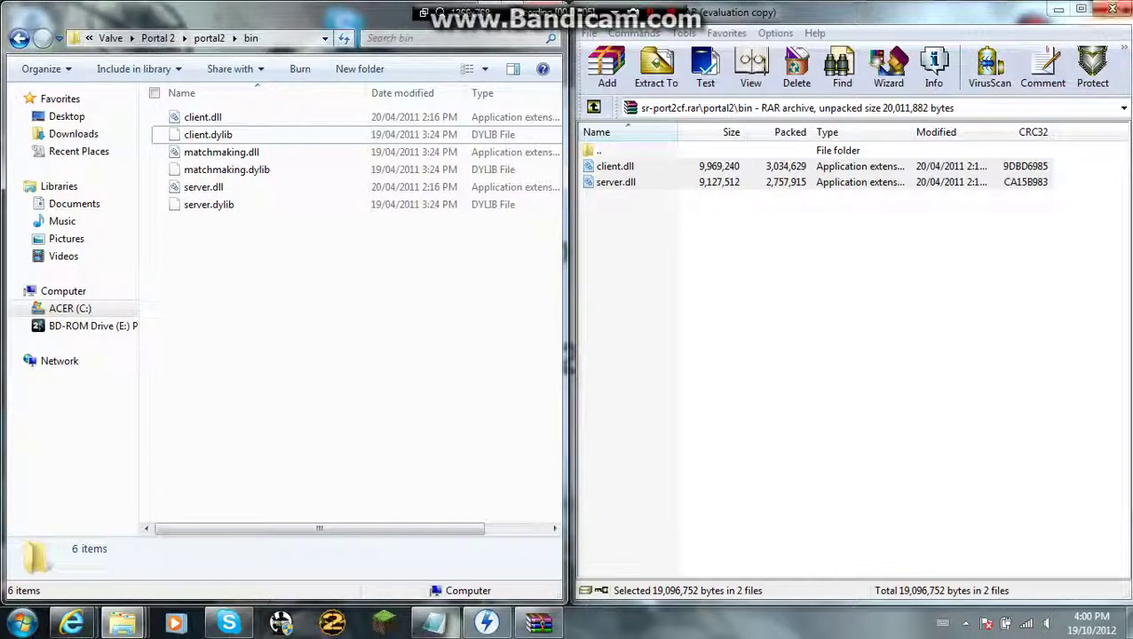
left_click(1112, 8)
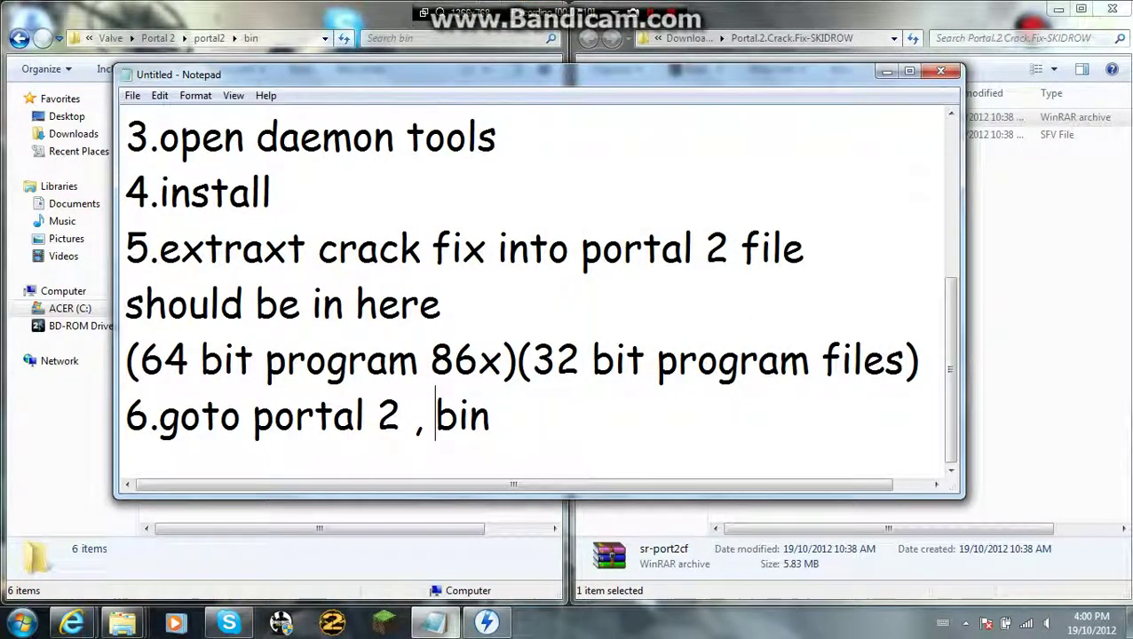
Add the line "7.change name" to the notes below step 6.
key("Return")
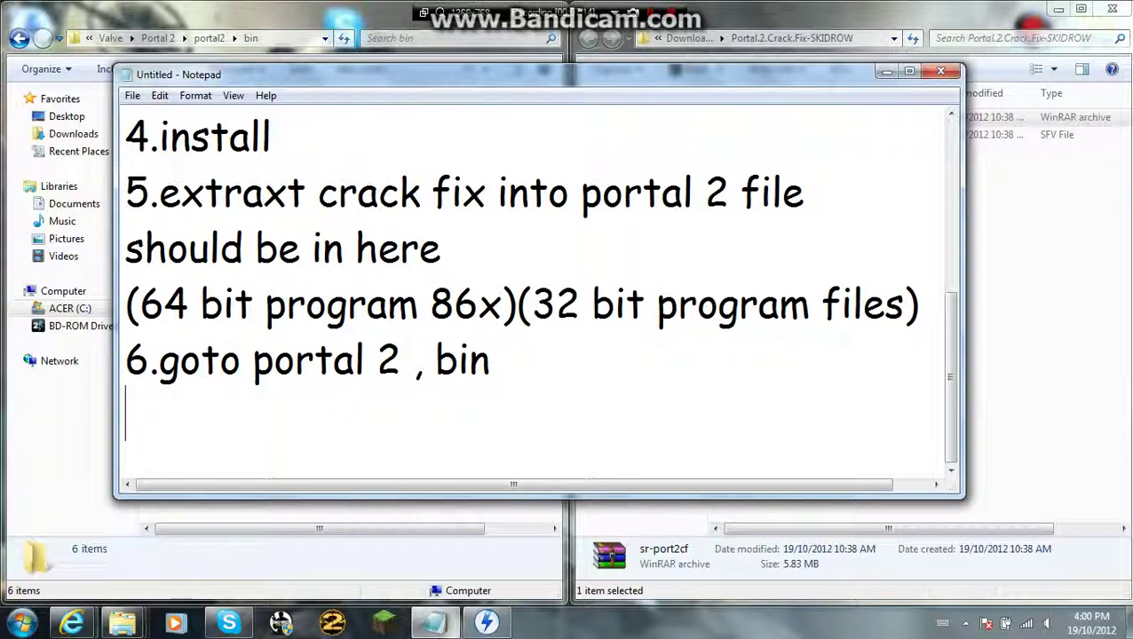
type("7.7.")
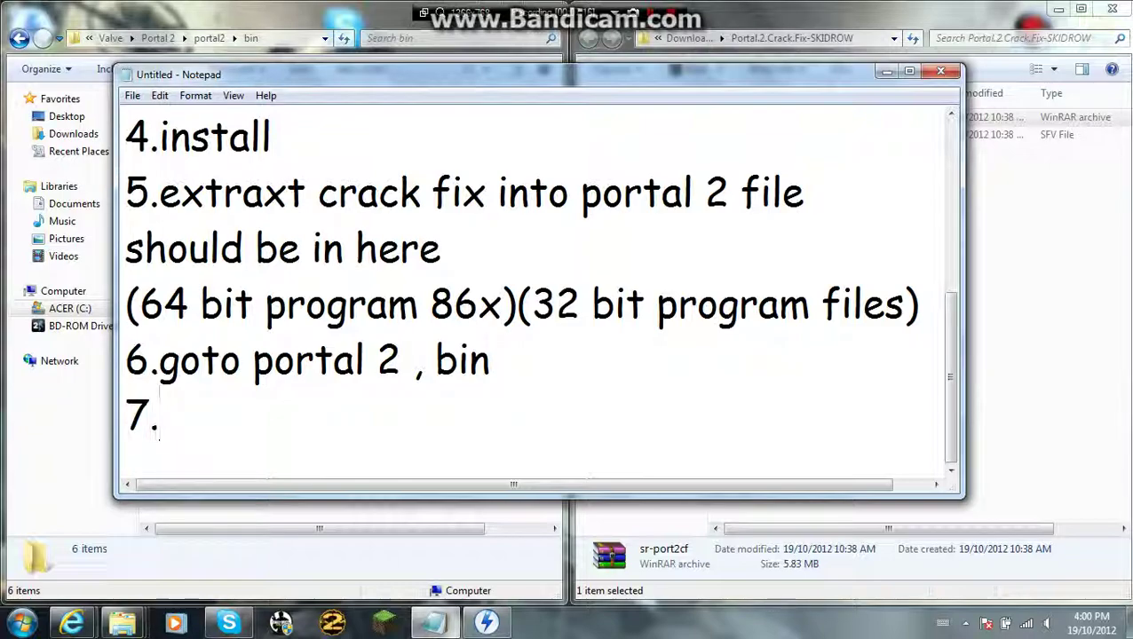
type("change na")
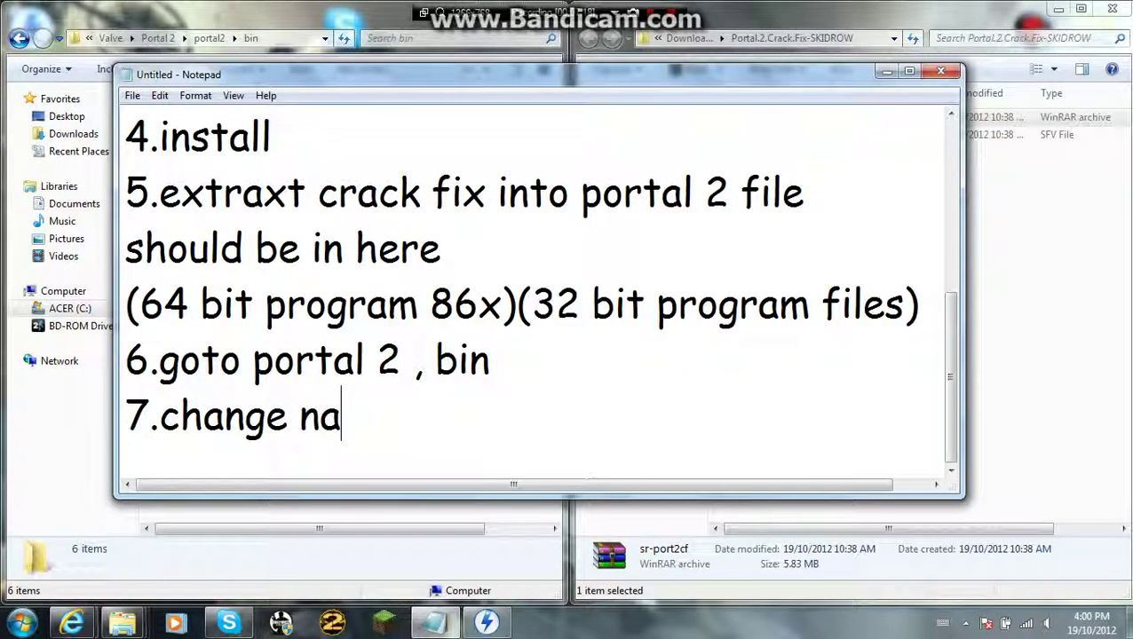
type("me")
Return to the main Portal 2 folder and open the Skidrow configuration settings file.
left_click(341, 21)
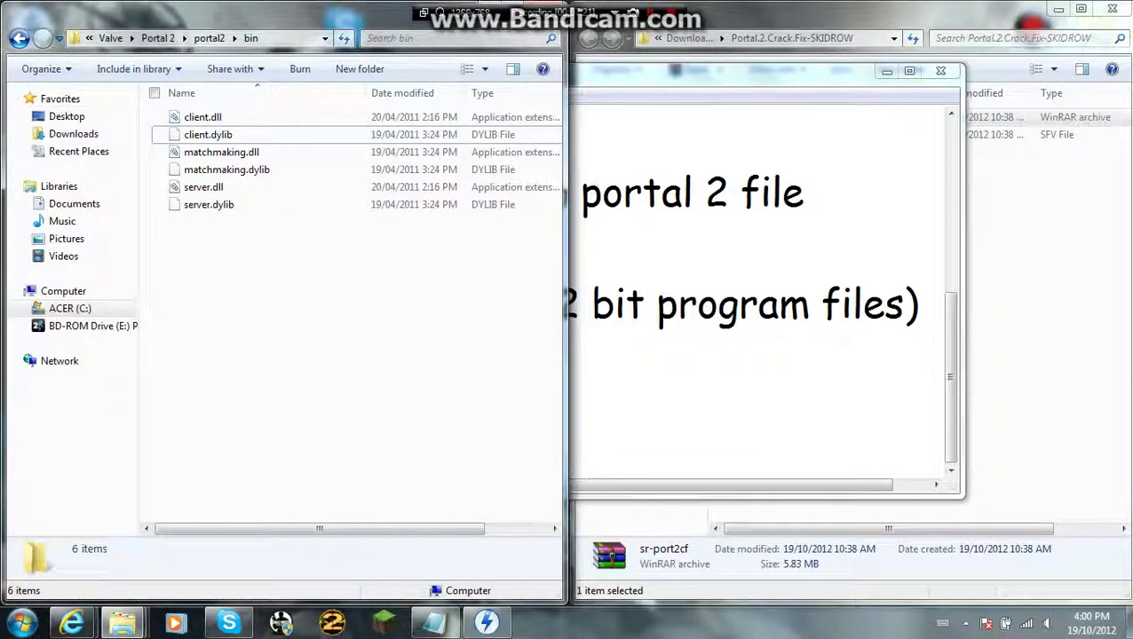
key("BackSpace")
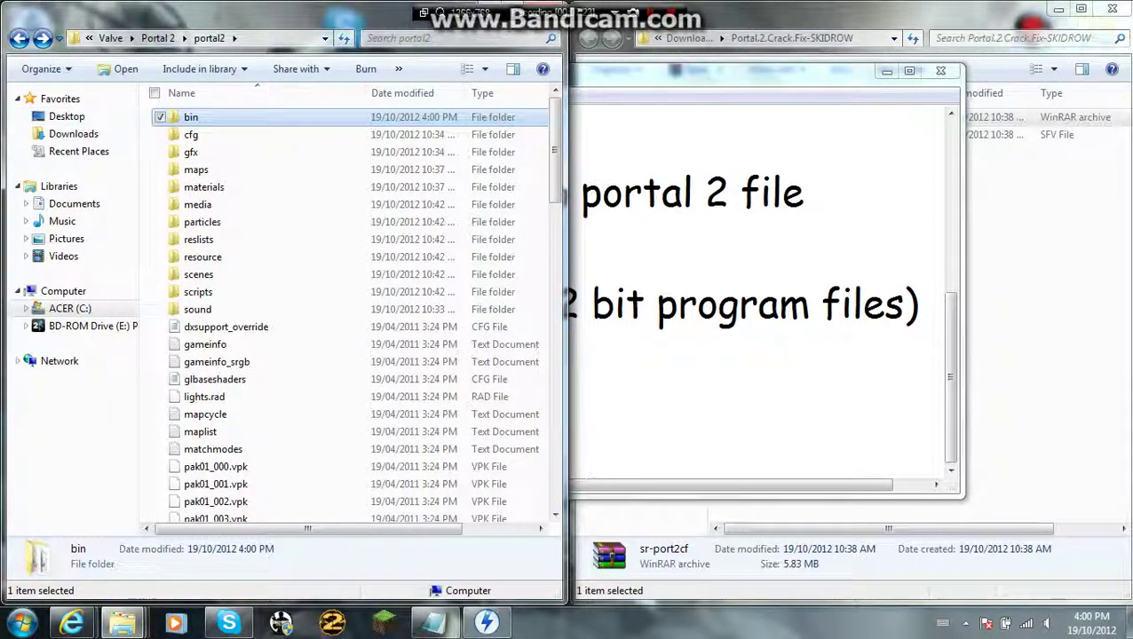
key("BackSpace")
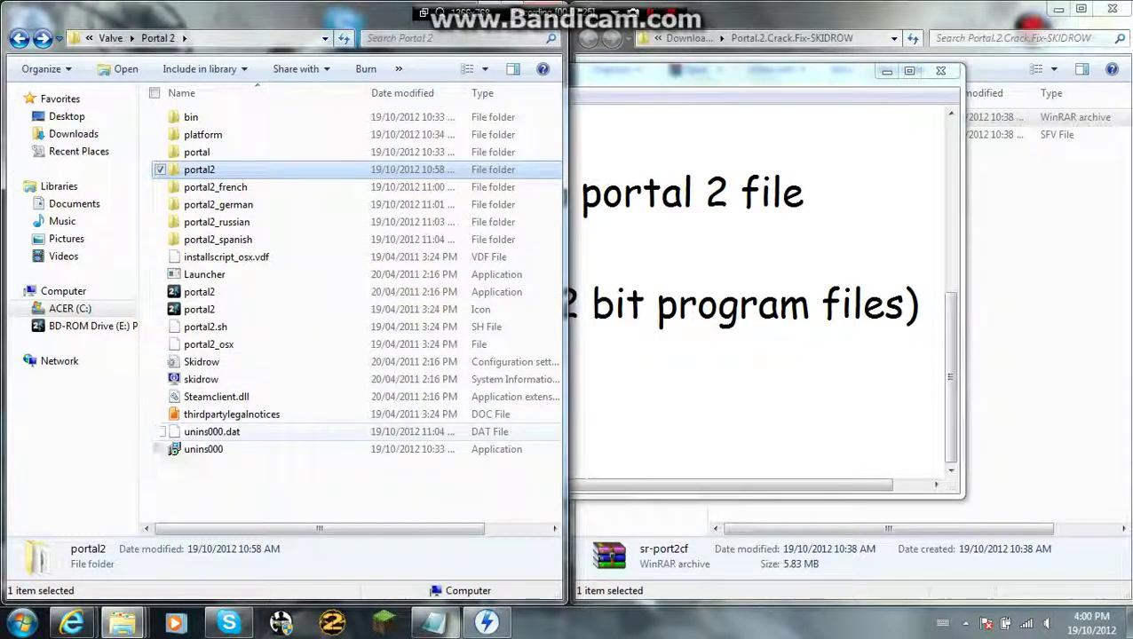
left_click(202, 379)
left_click(202, 362)
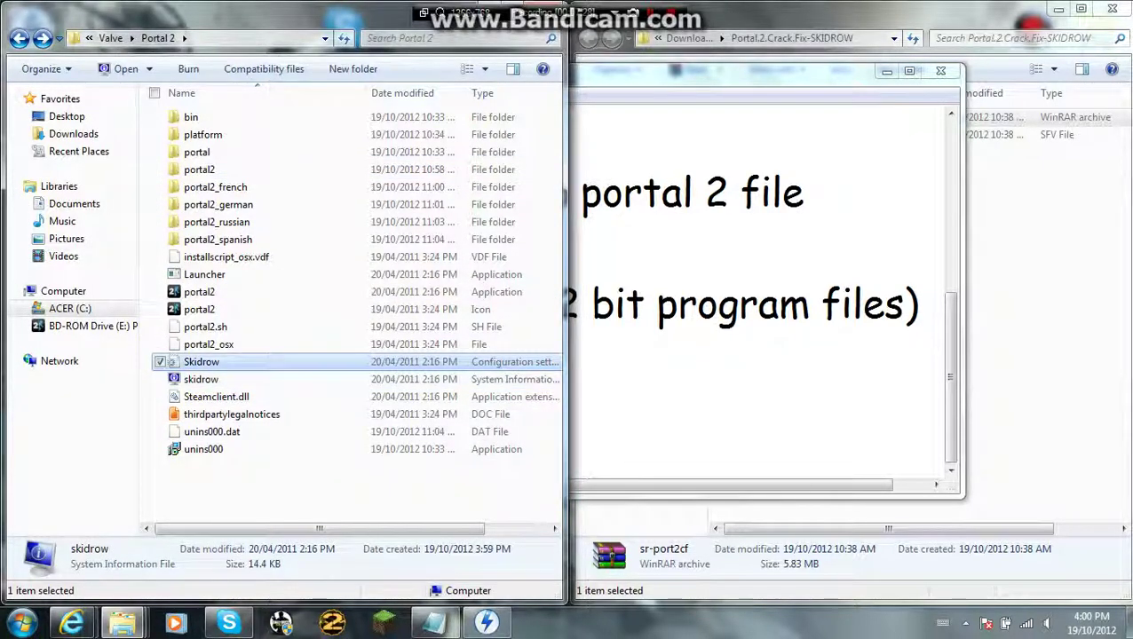
double_click(201, 362)
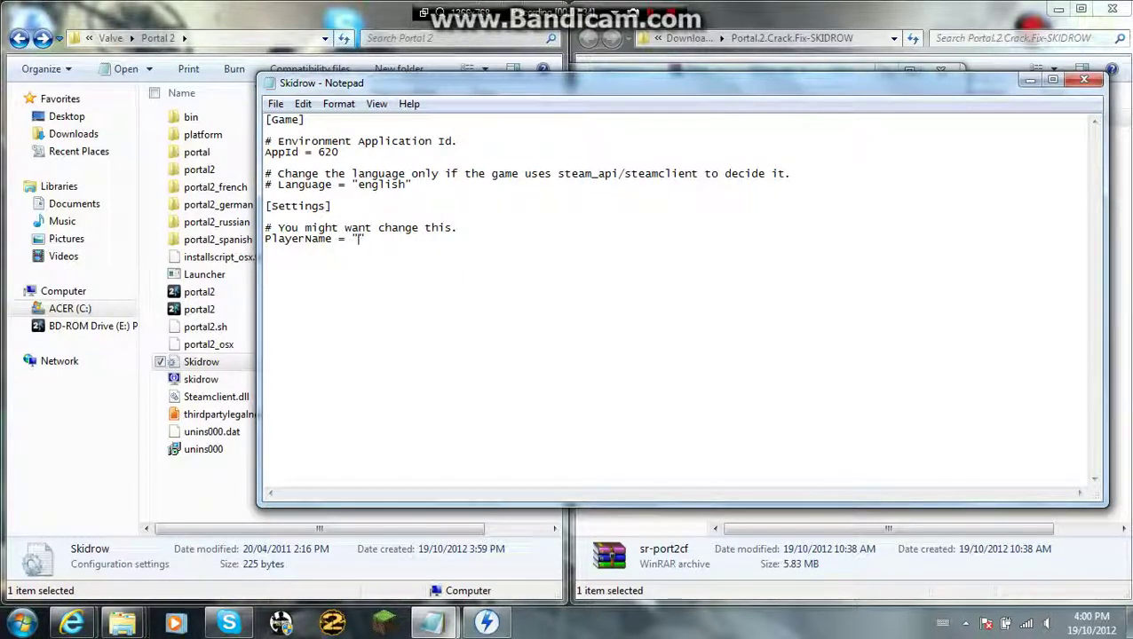
Enter the player's nickname as the PlayerName value, then save and close the Skidrow file.
type("DwarvesC")
left_click(275, 104)
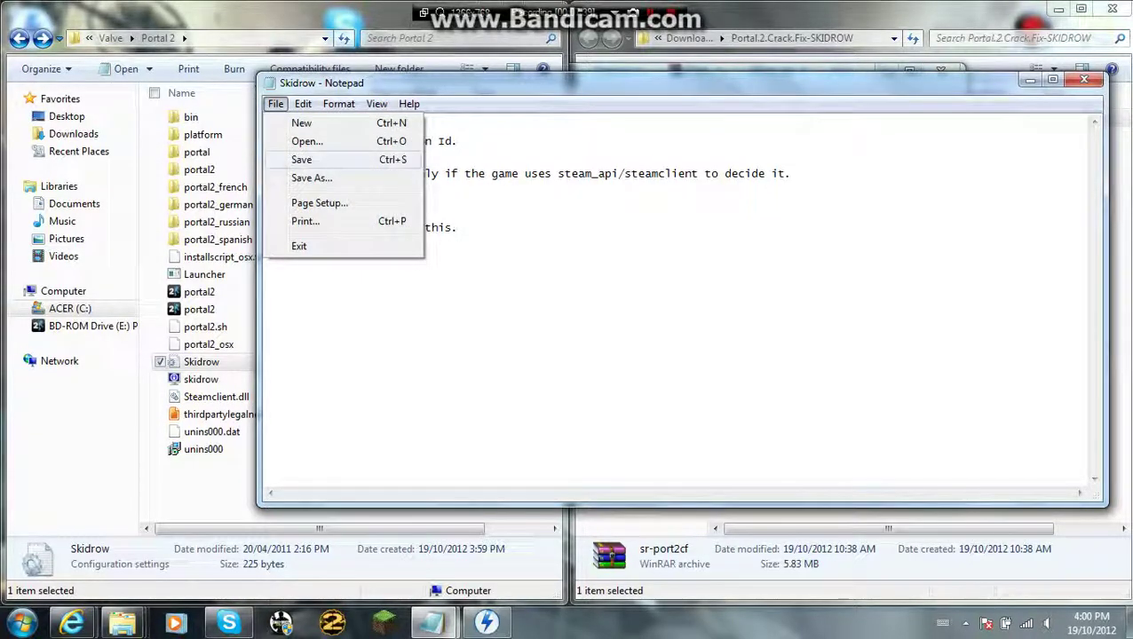
left_click(301, 159)
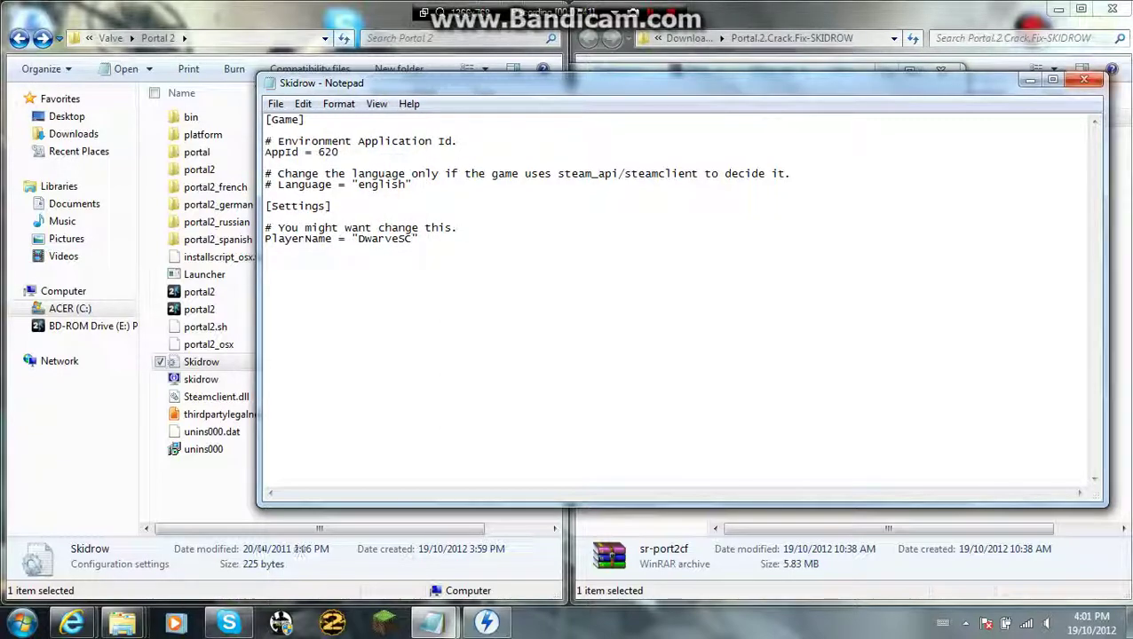
left_click(1084, 80)
Start a new line reading "follow" below "7.change name" in the notes.
left_click(713, 415)
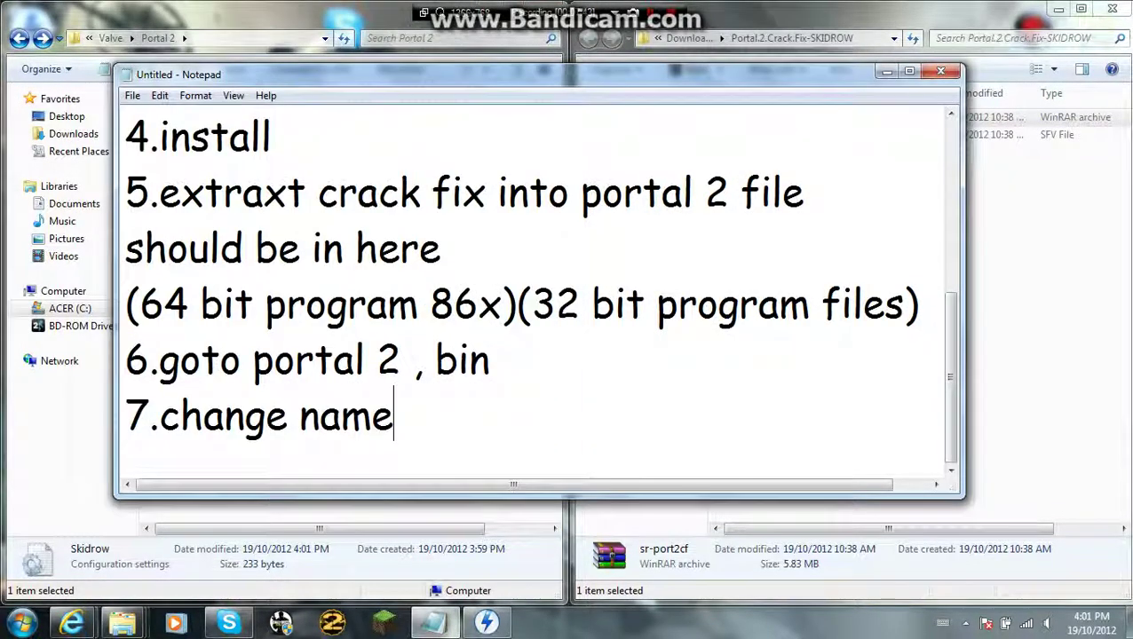
key("Return")
type("f")
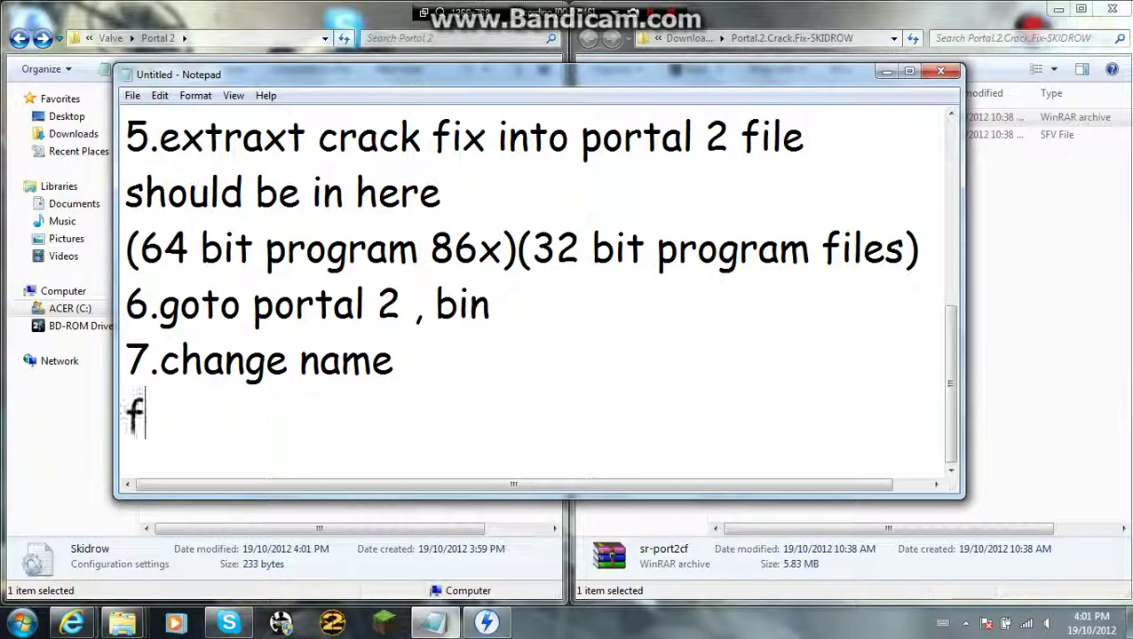
type("olow")
key("Left")
key("Left")
type("l")
key("End")
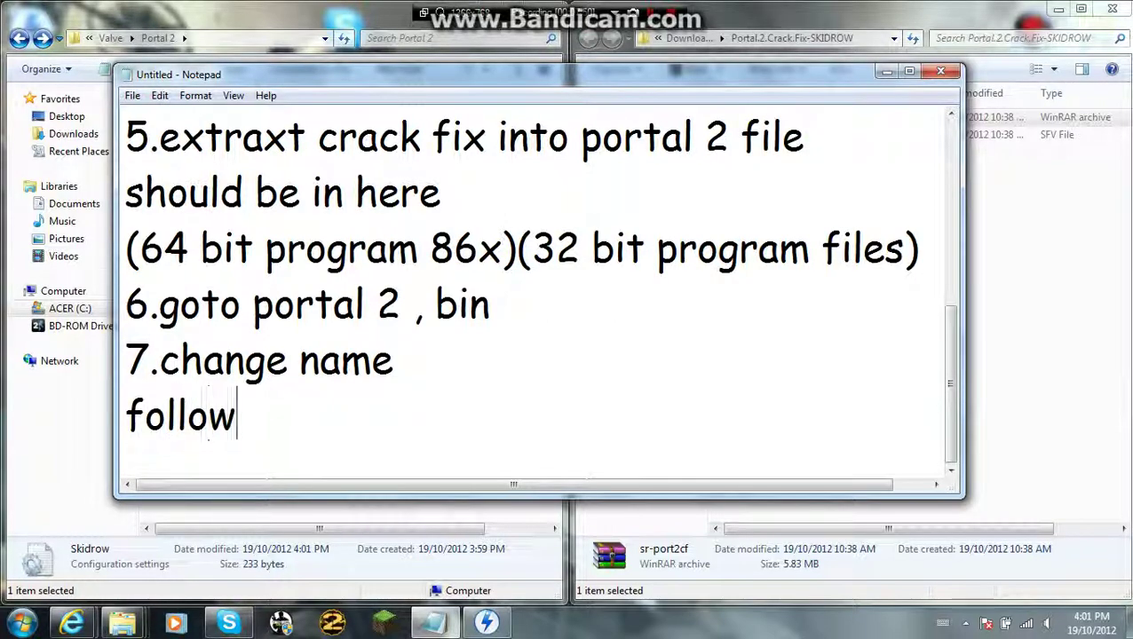
Continue the last line of the notes with "if access", correcting the spelling of "access".
type("if ")
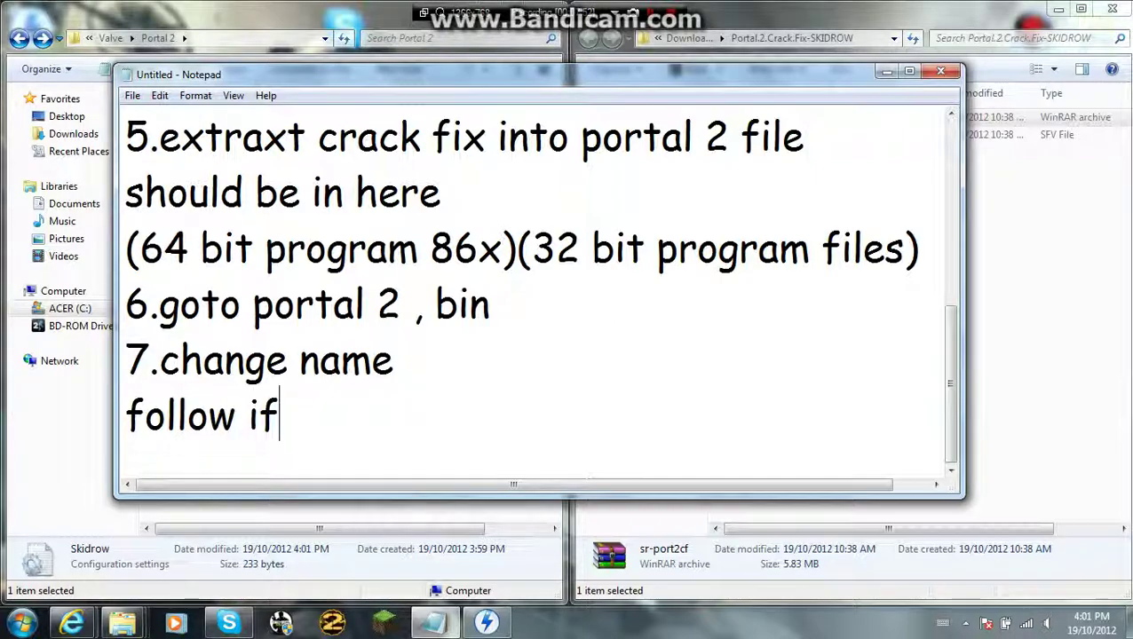
type("acess")
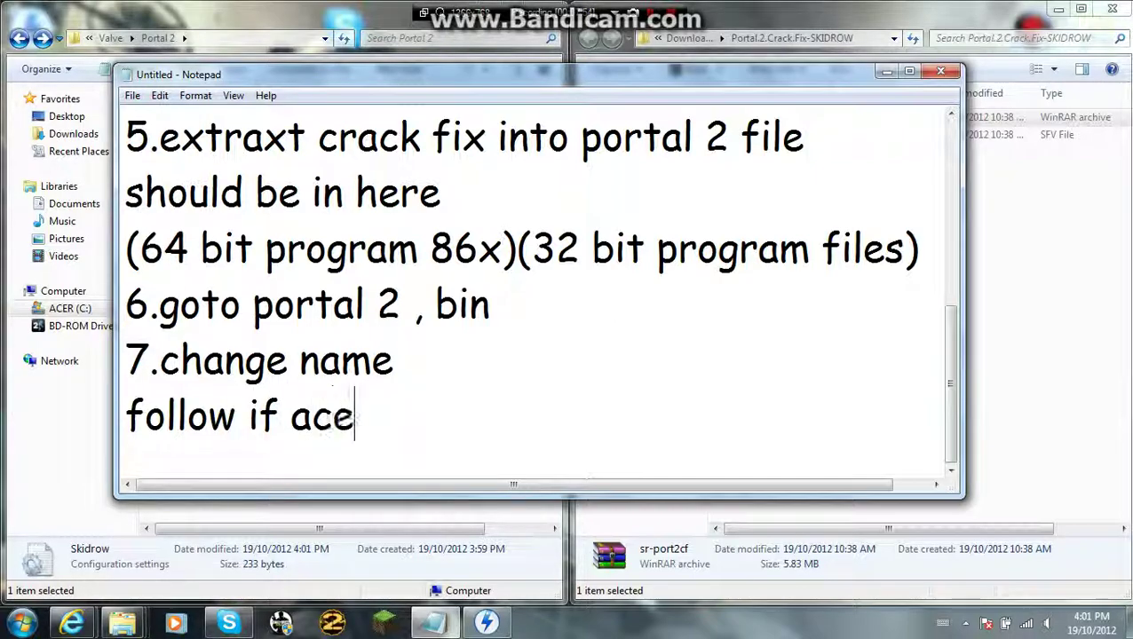
key("Left")
key("Left")
key("Left")
key("Left")
key("Left")
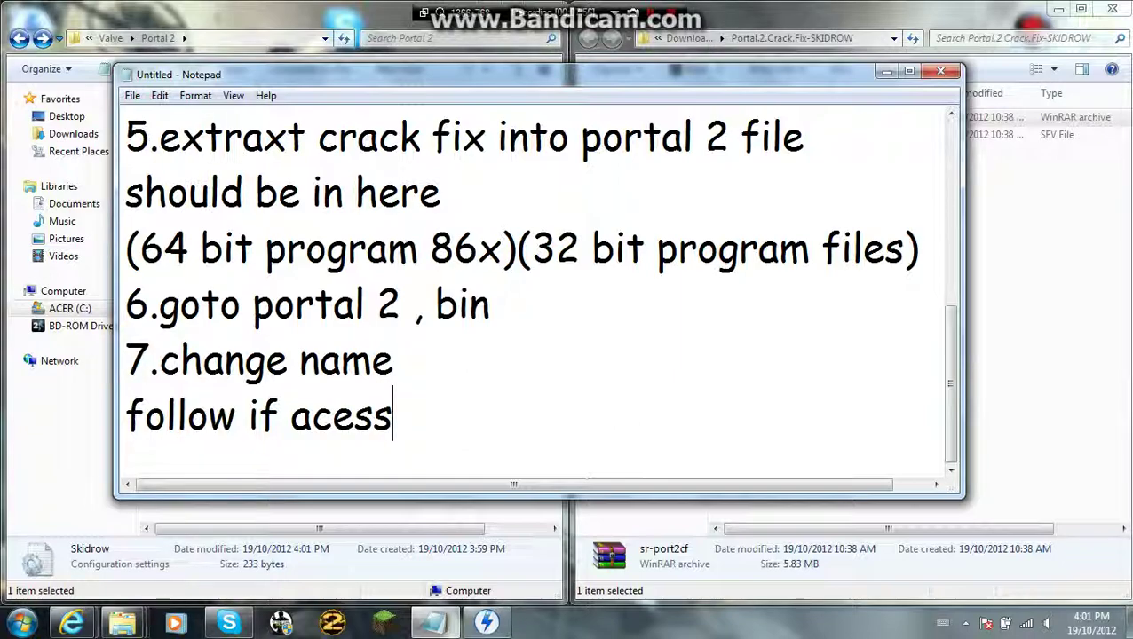
type("c")
key("End")
Finish the last line of the notes so it reads "follow if access denied", correcting the spelling of "denied".
type("deniald")
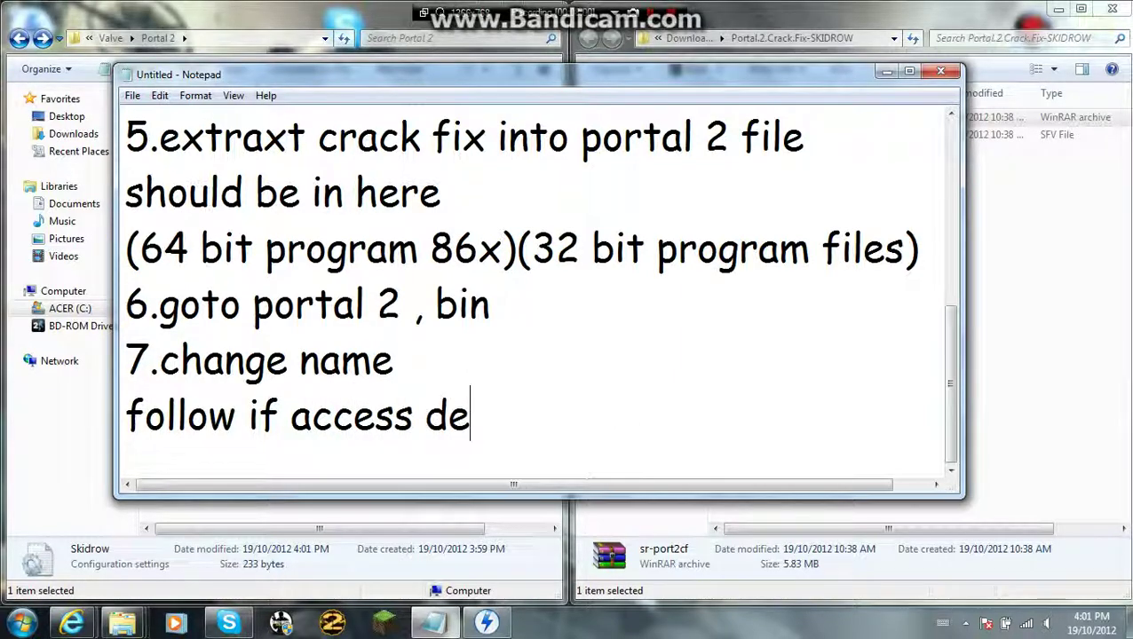
key("BackSpace")
key("BackSpace")
key("BackSpace")
key("BackSpace")
type("i")
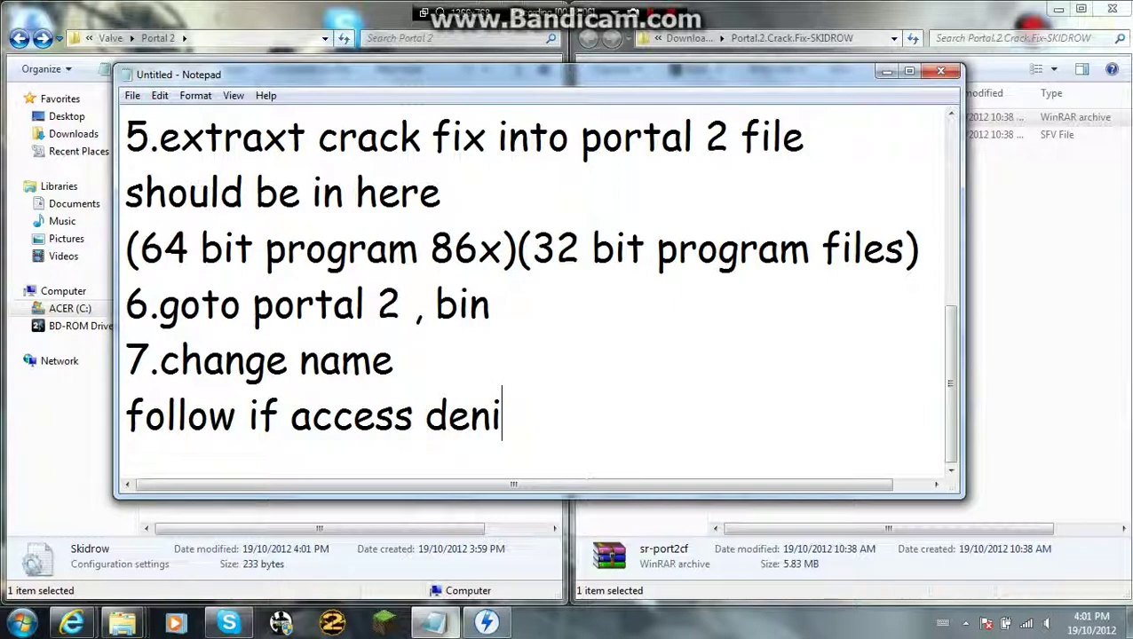
type("ed")
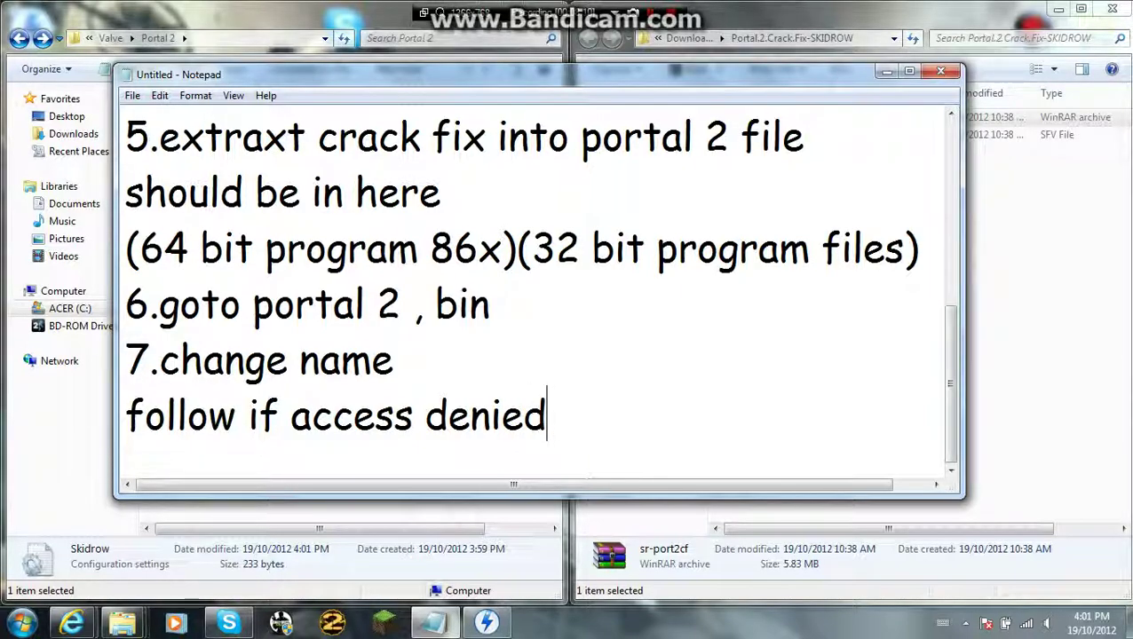
Edit the security permissions of the Skidrow configuration settings file in the Portal 2 folder to allow the Users group Full control.
key("alt+Tab")
right_click(231, 362)
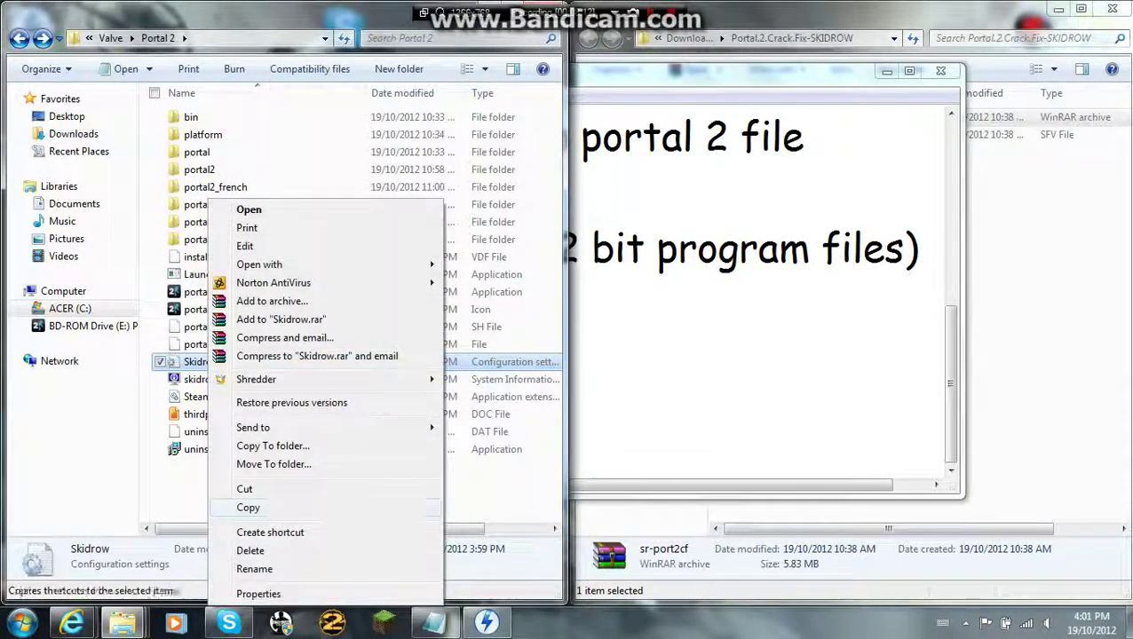
left_click(257, 592)
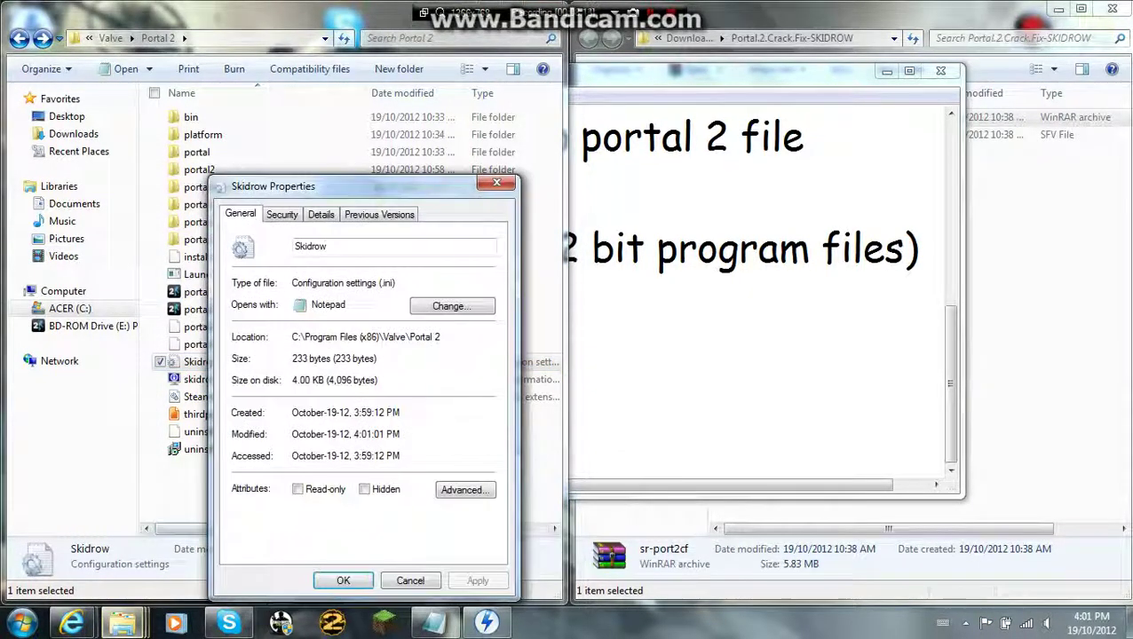
left_click(283, 215)
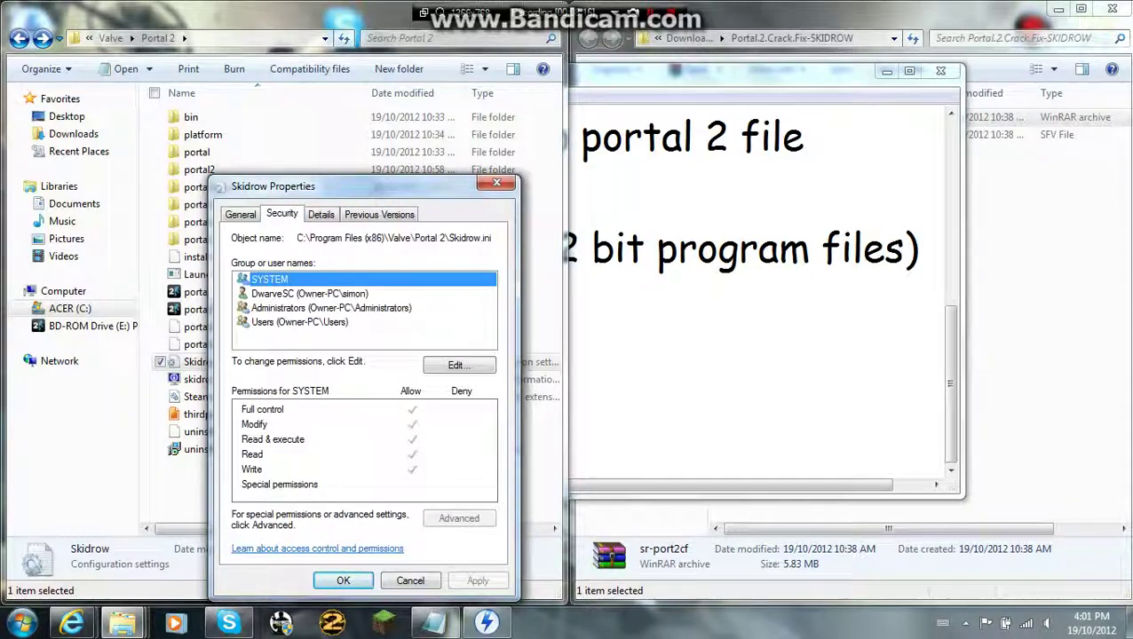
left_click(459, 365)
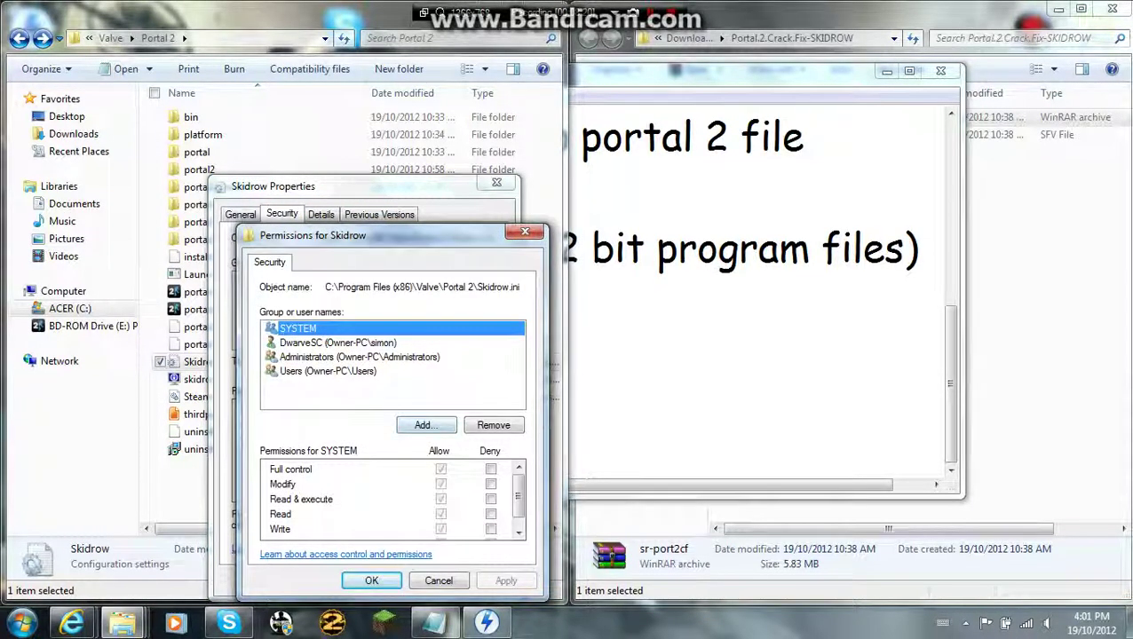
left_click(328, 371)
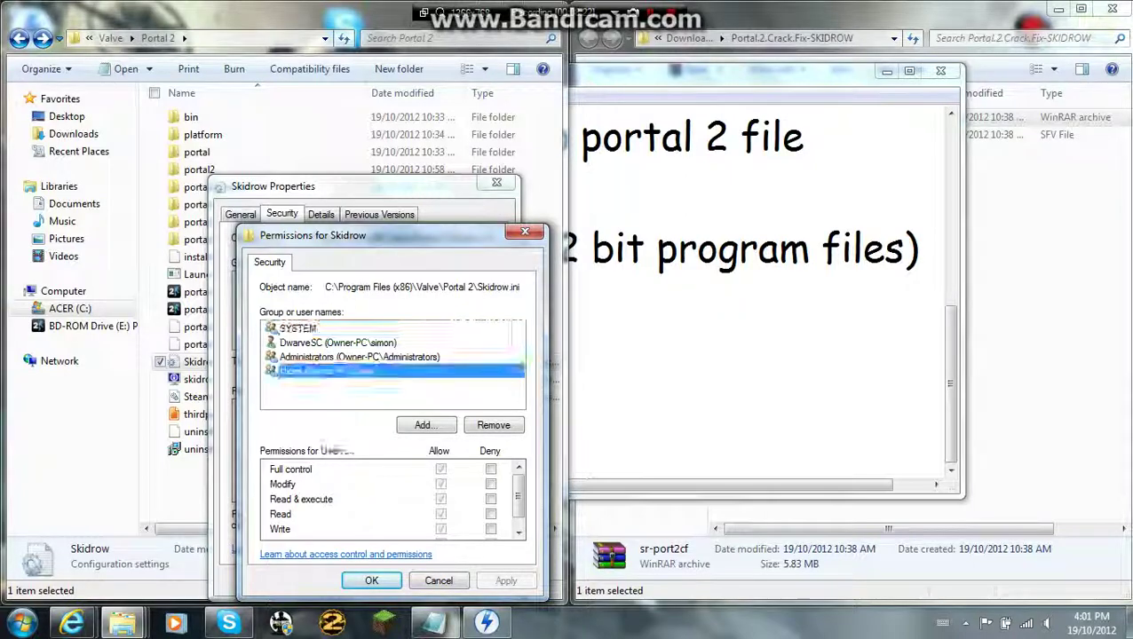
left_click(441, 468)
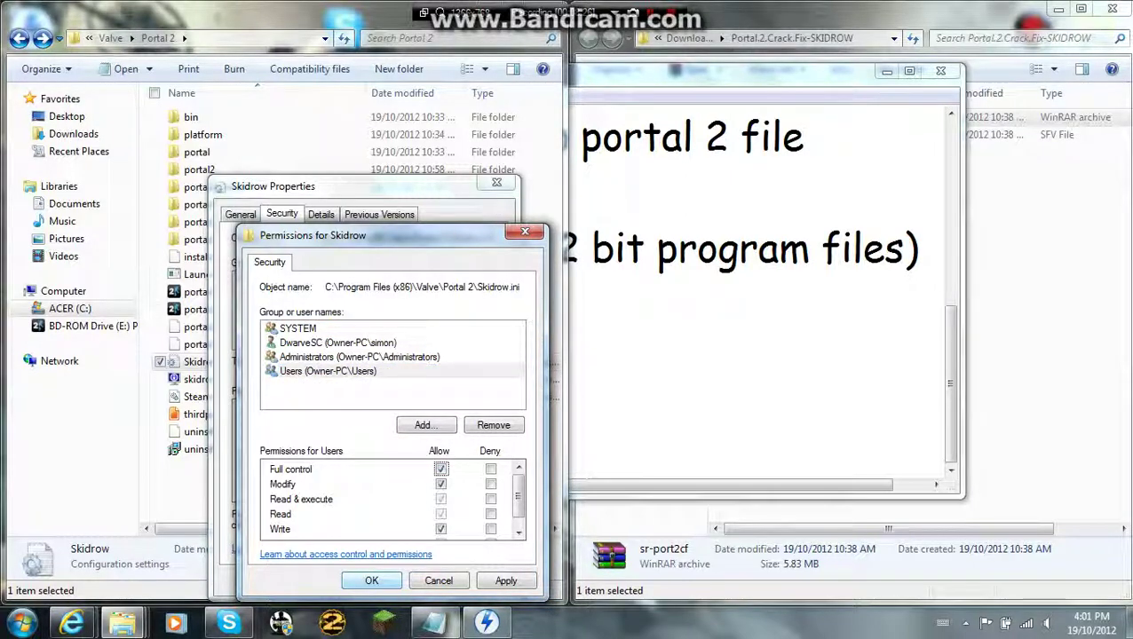
left_click(371, 580)
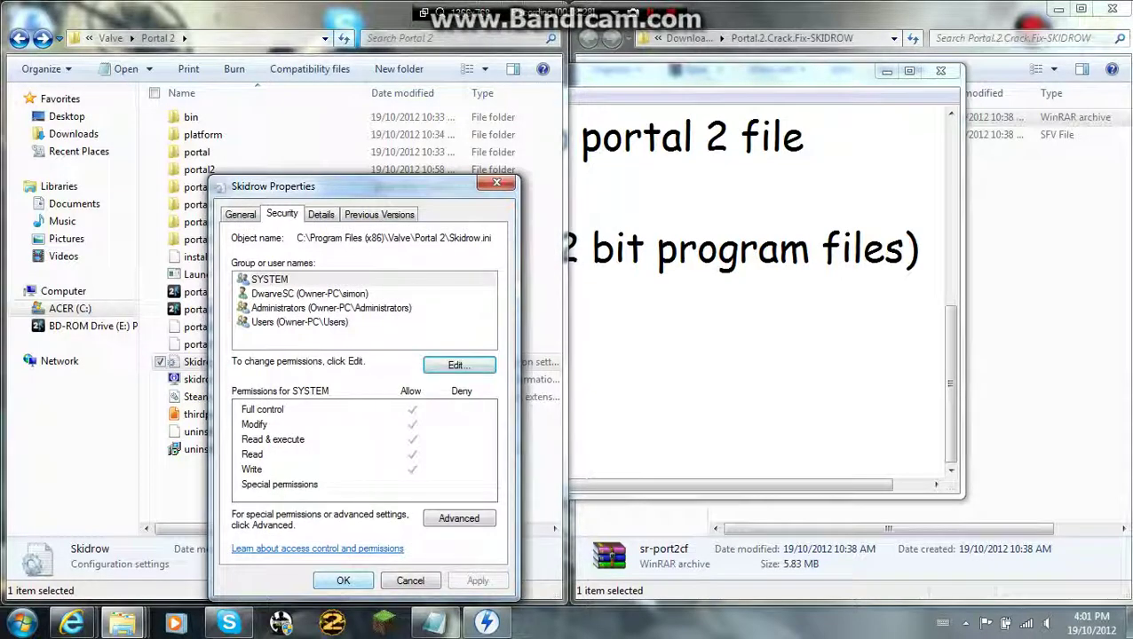
left_click(342, 580)
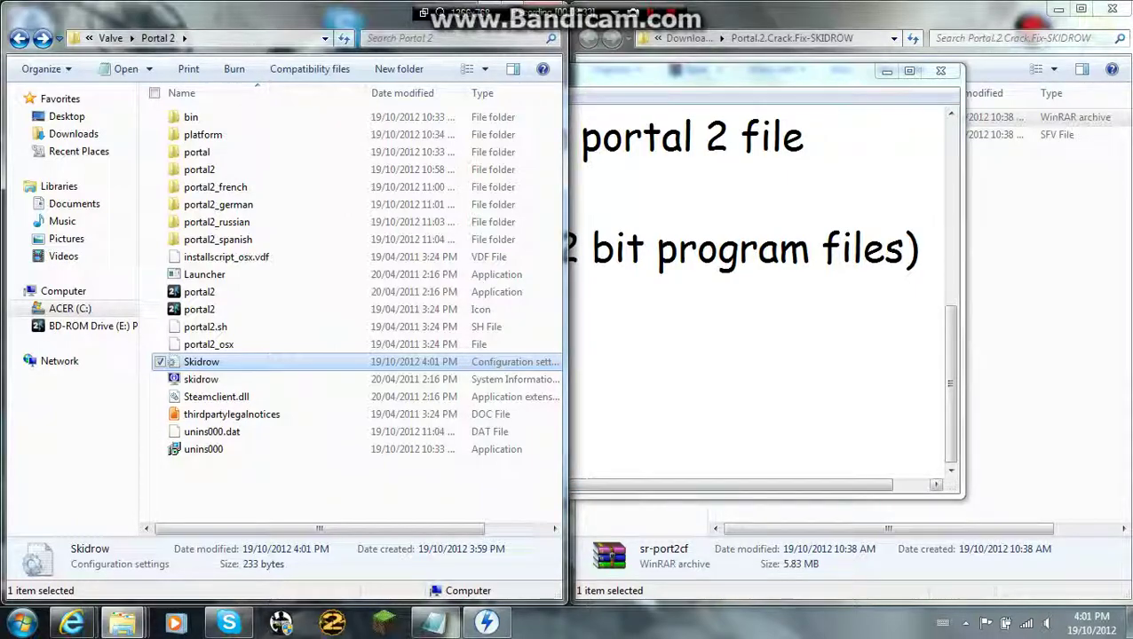
Return to the notes and start a new line numbered 8 below "follow if access denied".
left_click(727, 422)
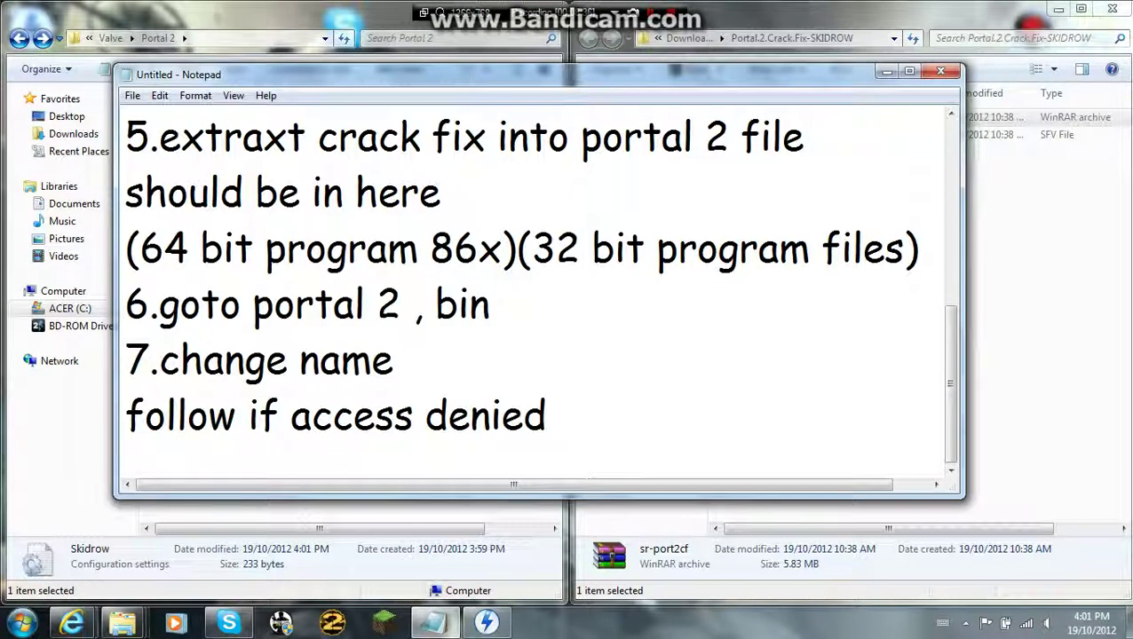
key("Return")
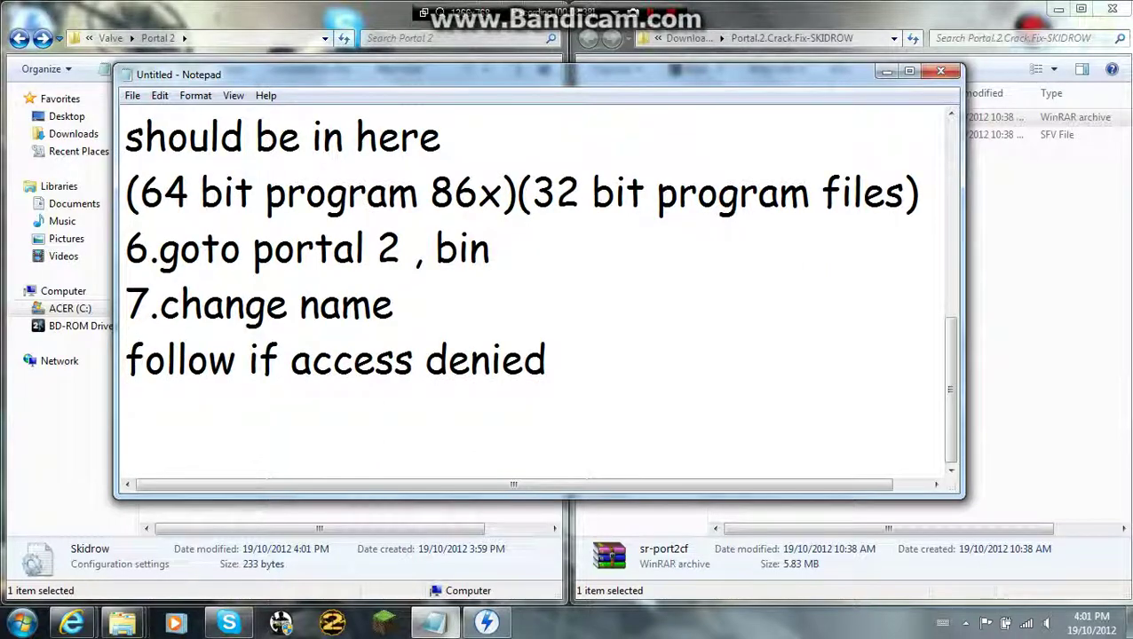
type("8")
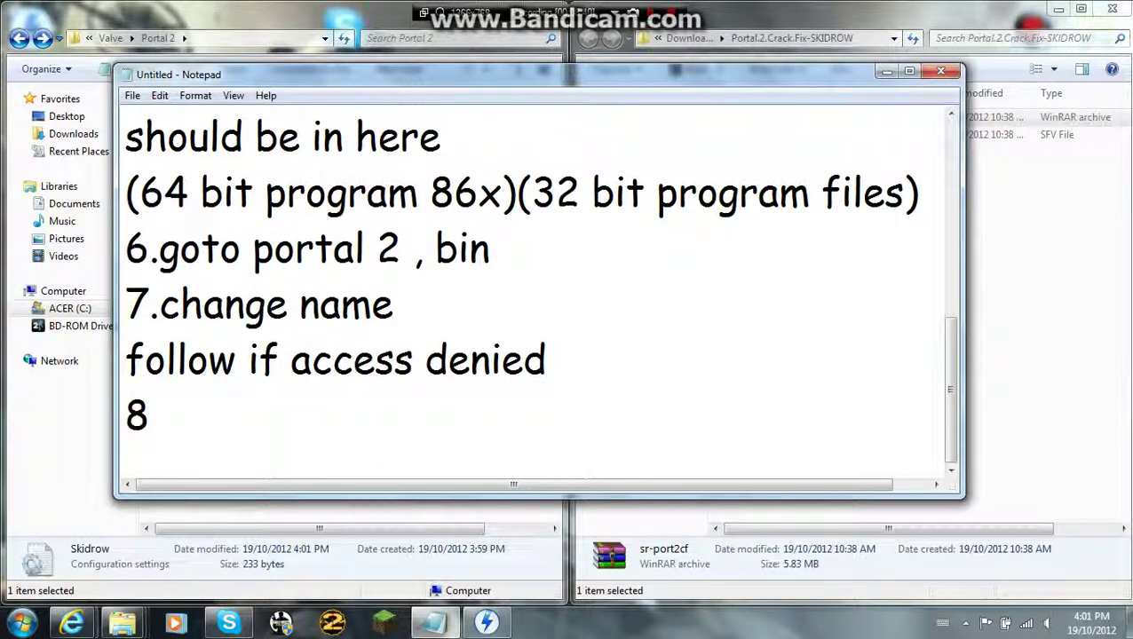